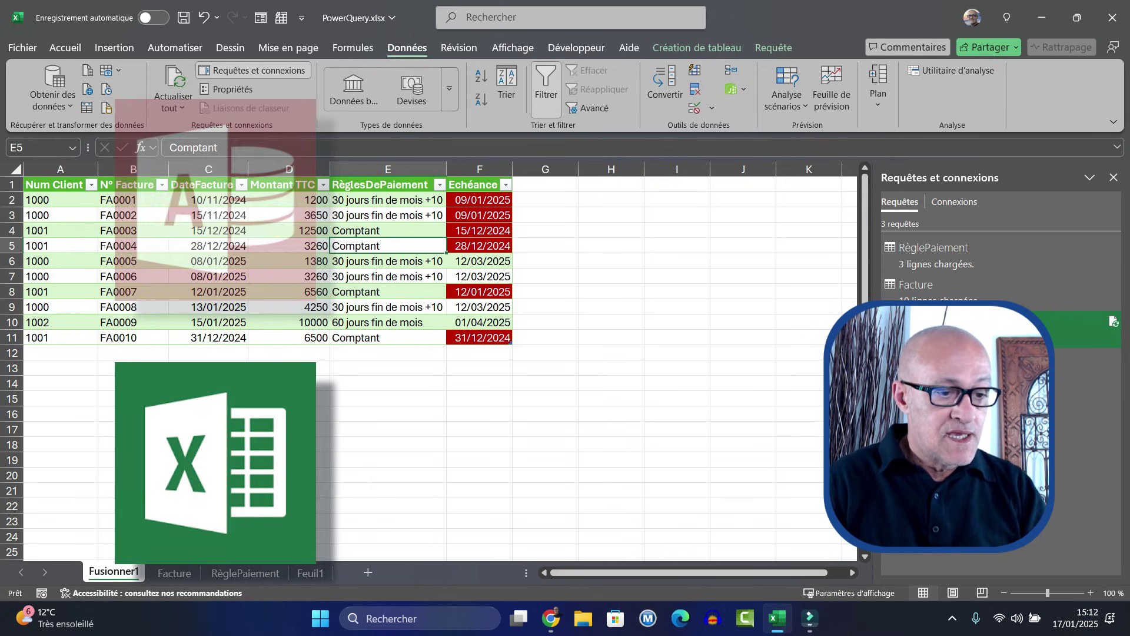
{"action": "left_click_drag", "start_coordinate": [388, 185], "coordinate": [388, 245]}
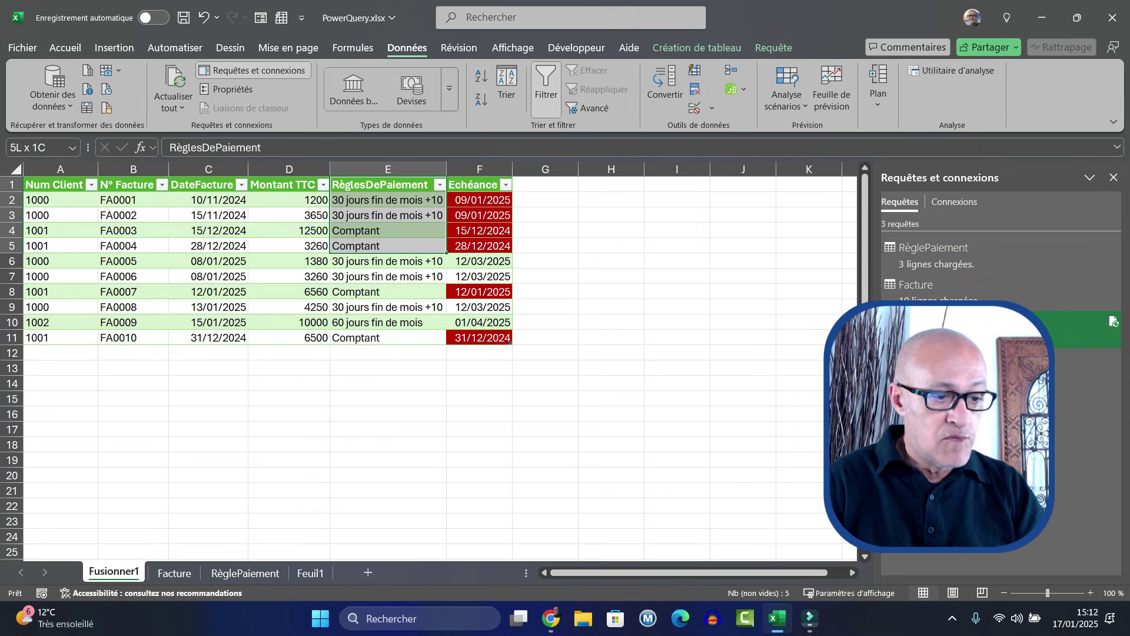
{"action": "left_click_drag", "start_coordinate": [61, 184], "coordinate": [61, 215]}
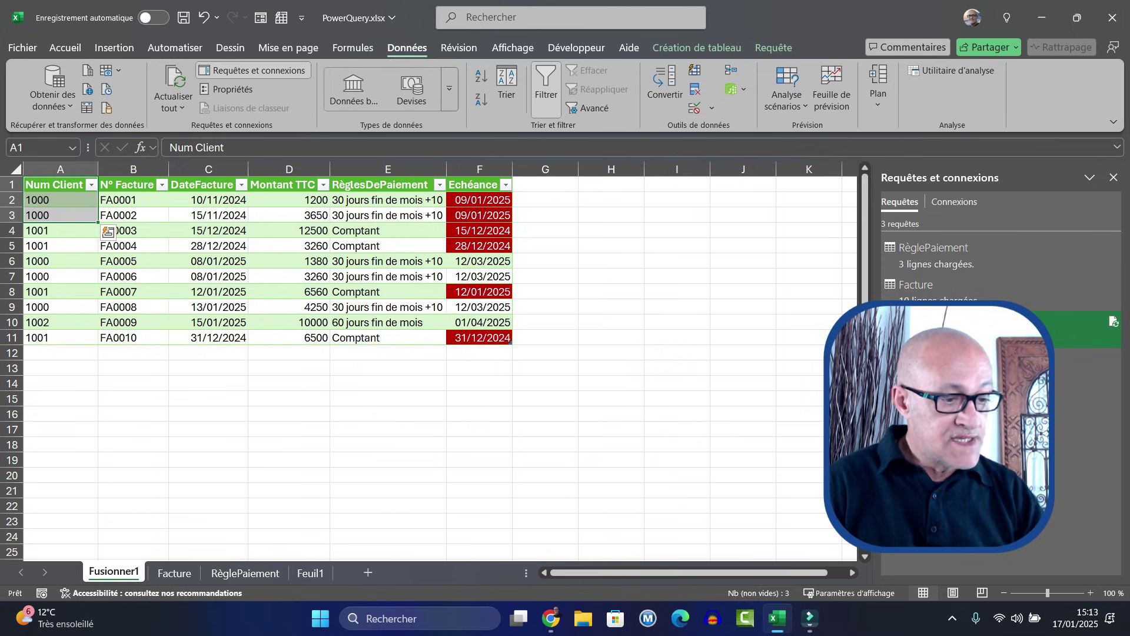
{"action": "left_click_drag", "start_coordinate": [127, 184], "coordinate": [133, 230]}
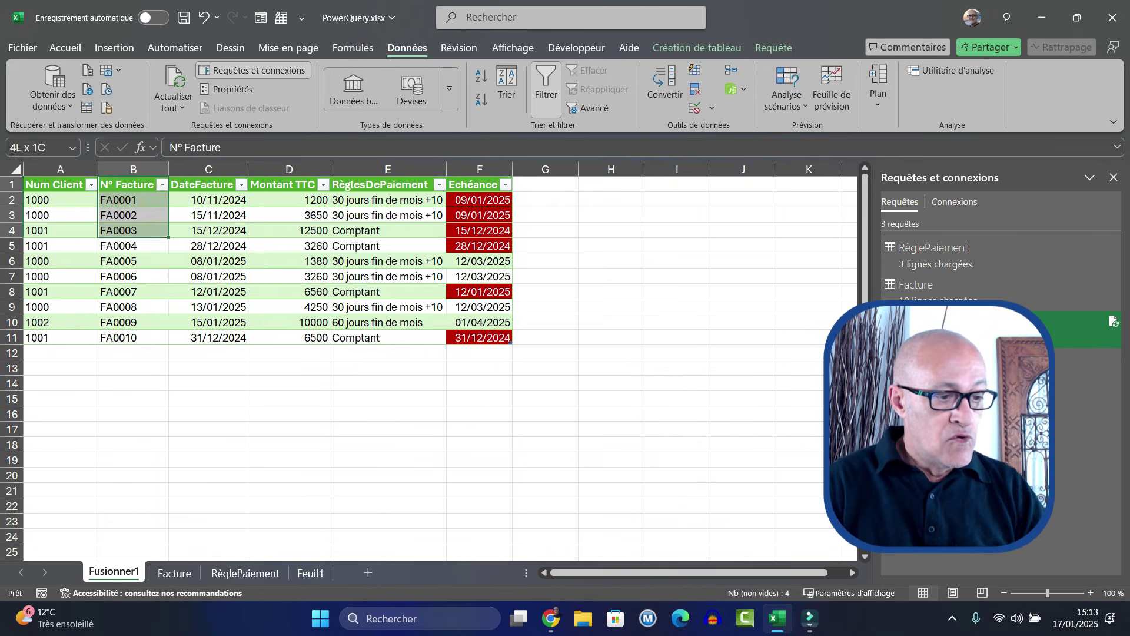
{"action": "left_click_drag", "start_coordinate": [208, 184], "coordinate": [209, 200]}
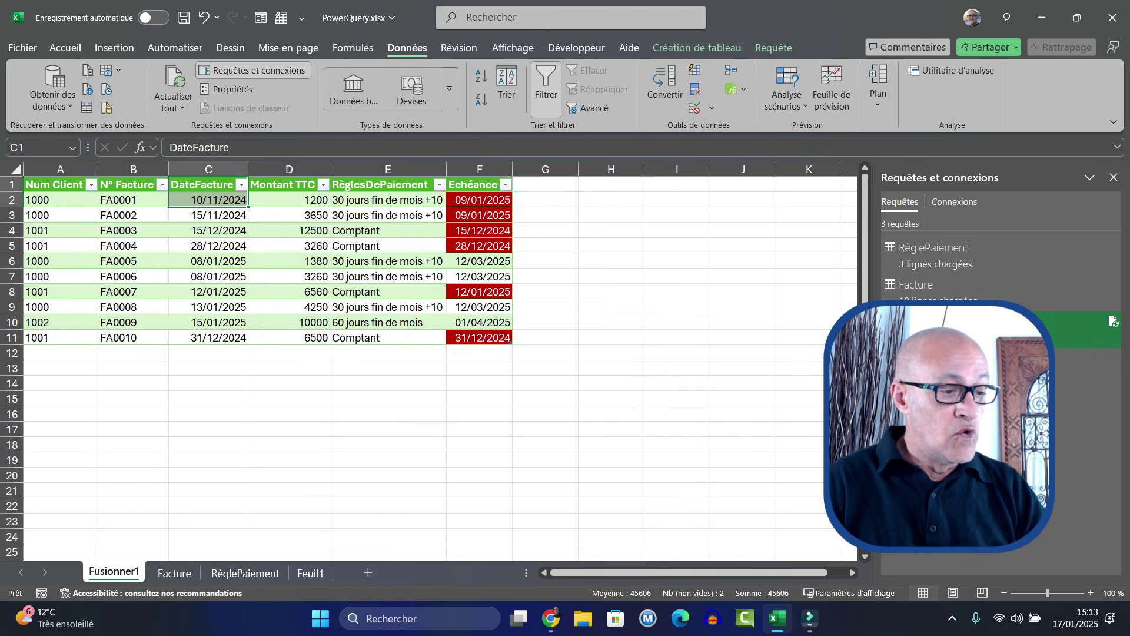
{"action": "left_click_drag", "start_coordinate": [60, 200], "coordinate": [60, 338]}
{"action": "left_click_drag", "start_coordinate": [289, 185], "coordinate": [289, 200]}
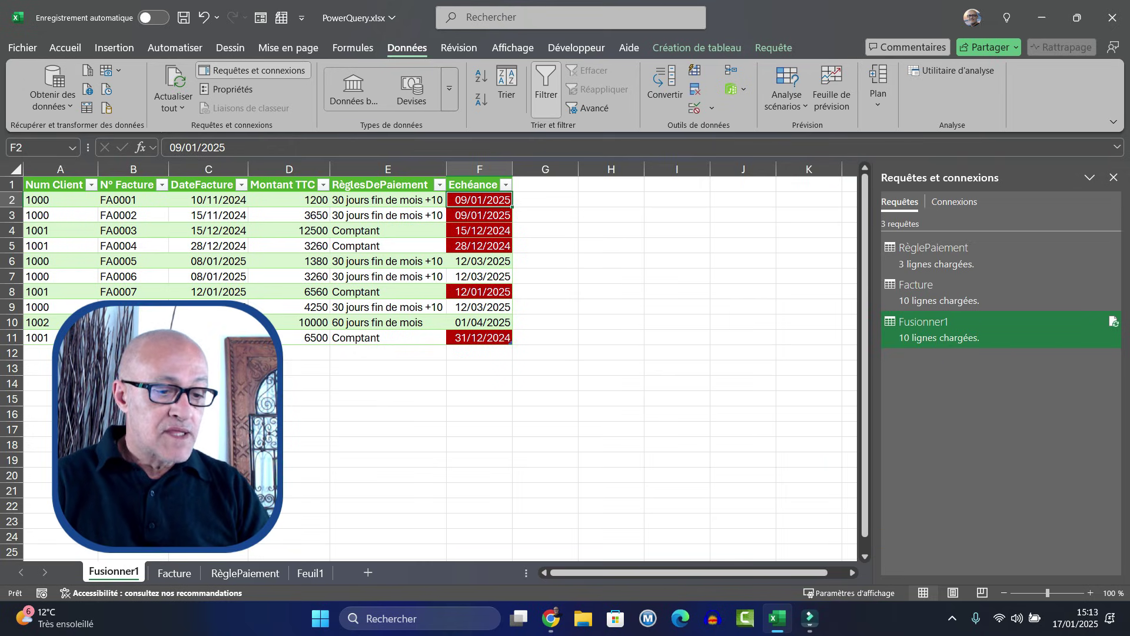
{"action": "left_click_drag", "start_coordinate": [479, 215], "coordinate": [479, 246]}
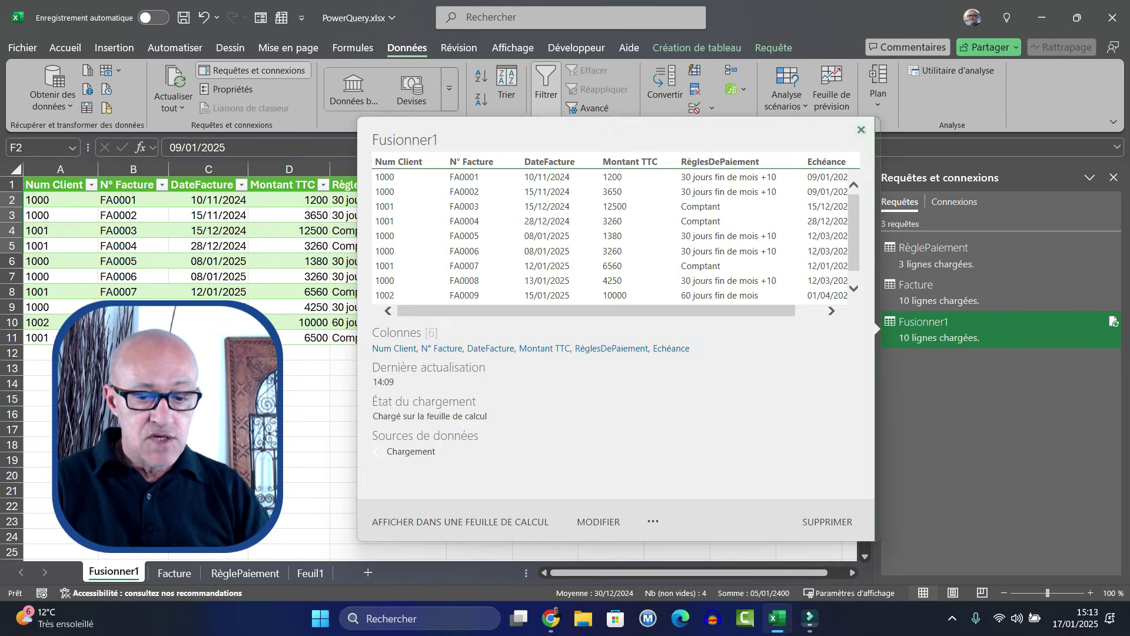
Open Fusionner1 from the Requêtes et connexions pane in the Power Query Editor
{"action": "double_click", "coordinate": [930, 329]}
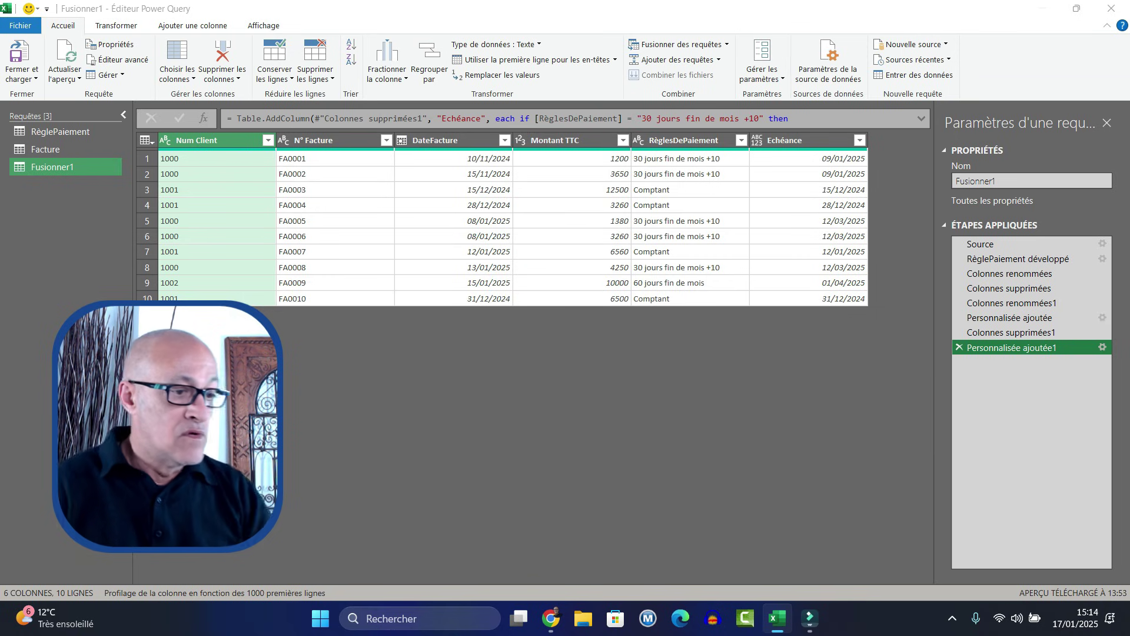
Inspect the Personnalisée ajoutée1 step's if/else Echéance formula, including the Comptant rule and else line
{"action": "left_click", "coordinate": [1103, 347]}
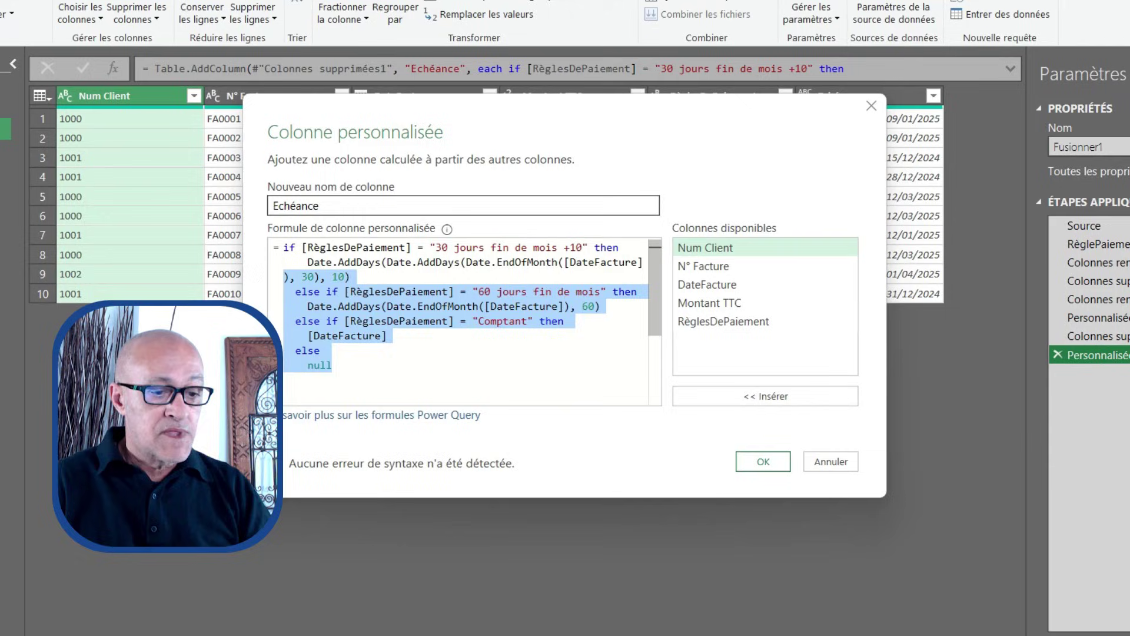
{"action": "left_click", "coordinate": [428, 321]}
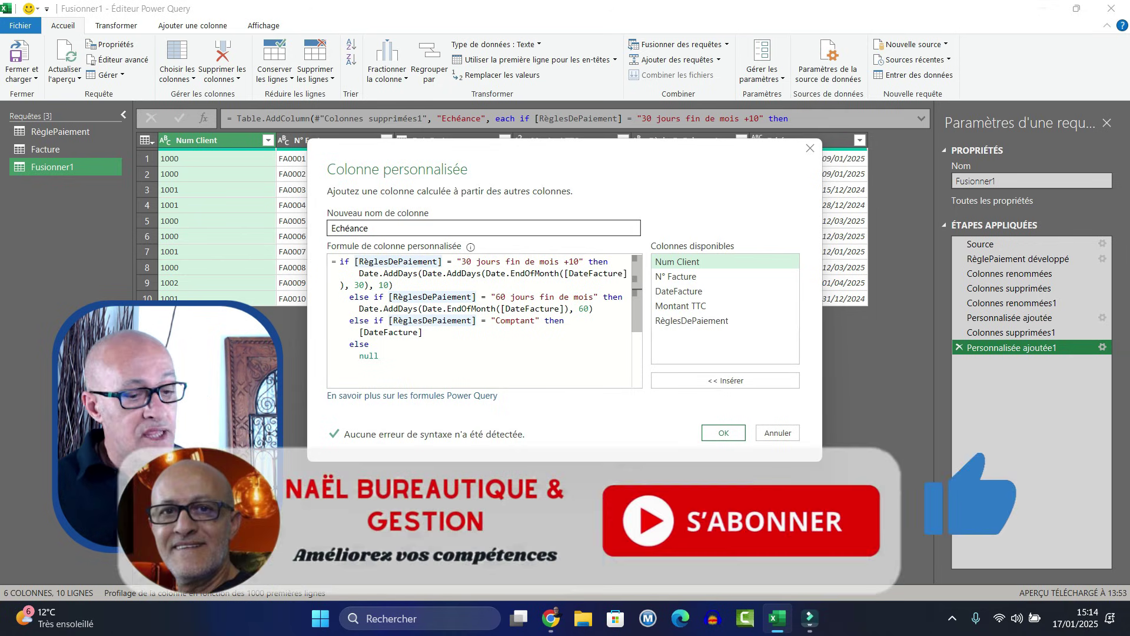
{"action": "left_click", "coordinate": [429, 320]}
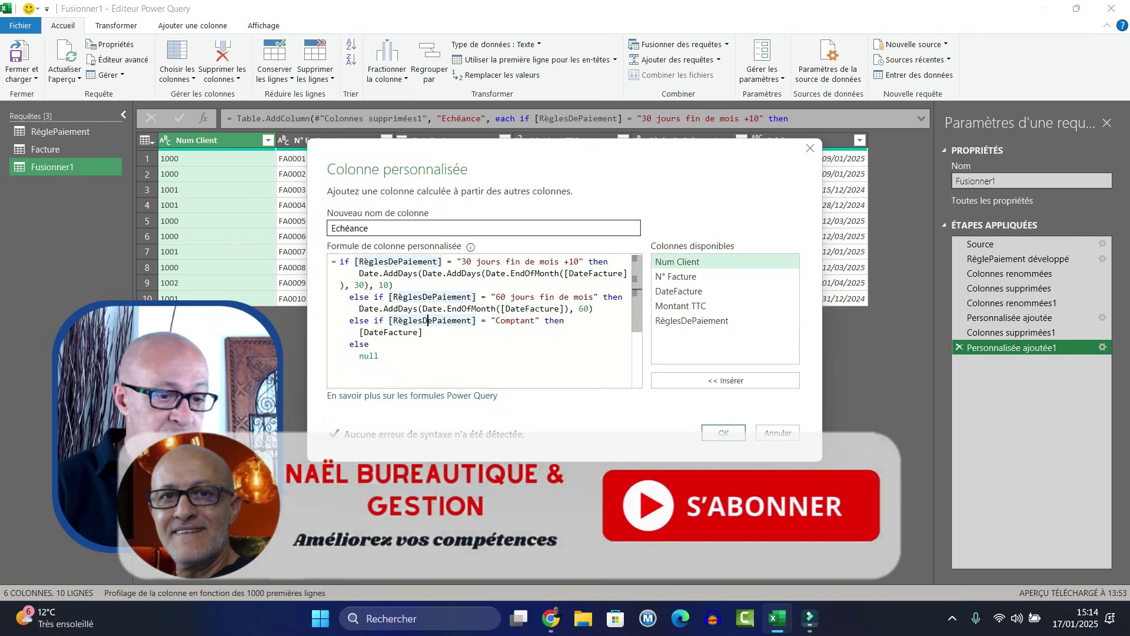
{"action": "left_click", "coordinate": [374, 344]}
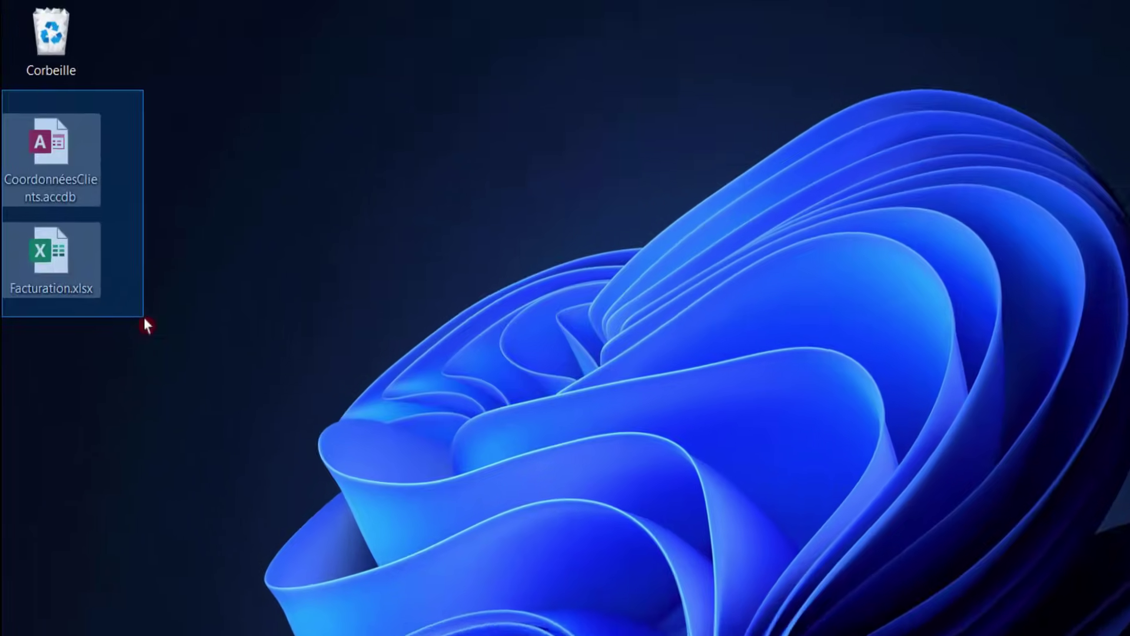
Select just the CoordonnéesClients.accdb database file among the desktop icons
{"action": "left_click_drag", "start_coordinate": [1, 69], "coordinate": [105, 232]}
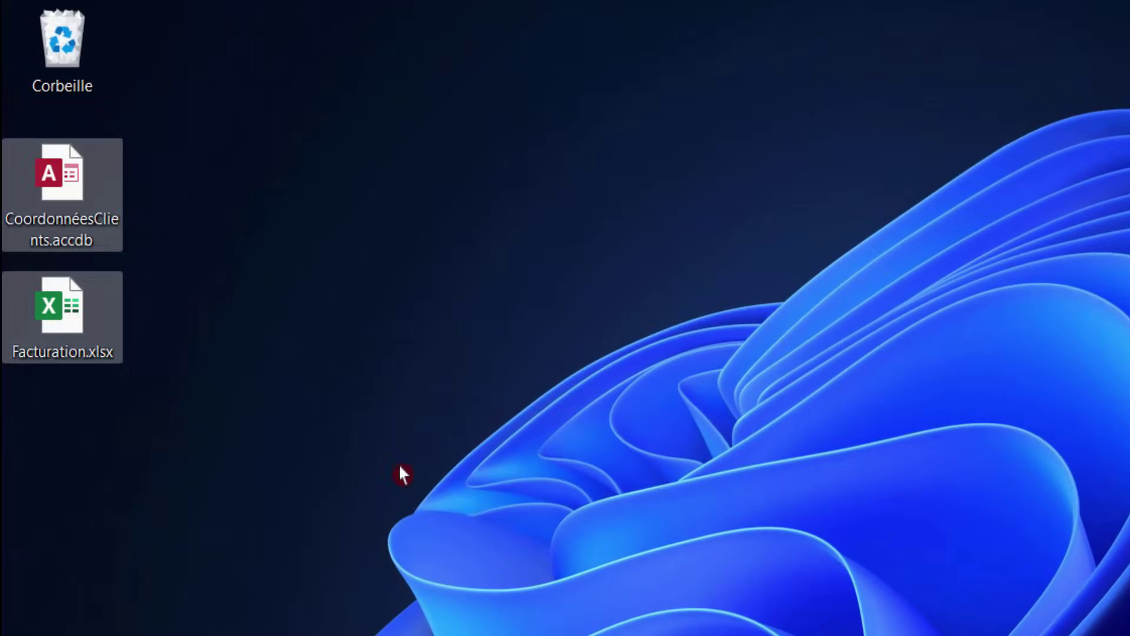
{"action": "left_click", "coordinate": [68, 187]}
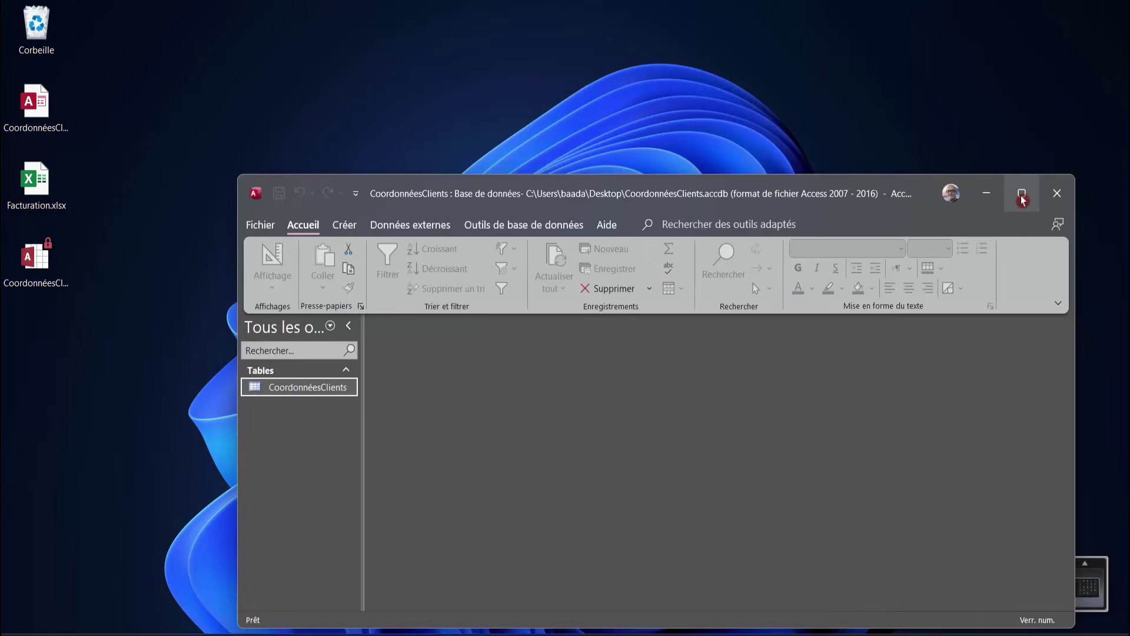
In the maximized CoordonnéesClients table, rename column Champ1 to RèglesDePaiement, then close Access
{"action": "left_click", "coordinate": [1022, 193]}
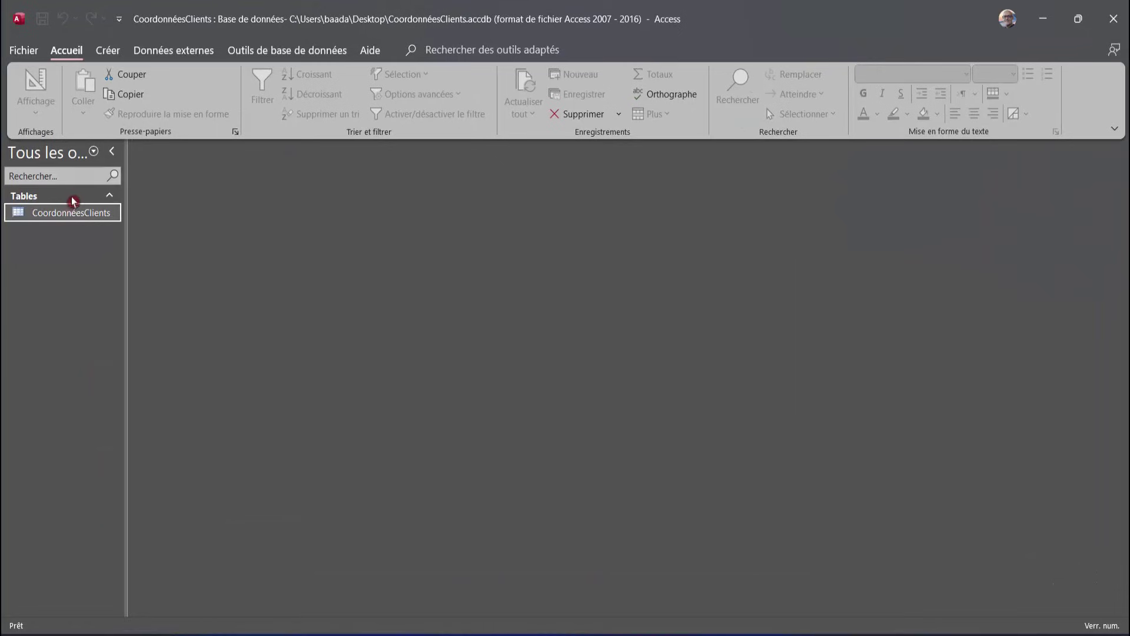
{"action": "double_click", "coordinate": [73, 215]}
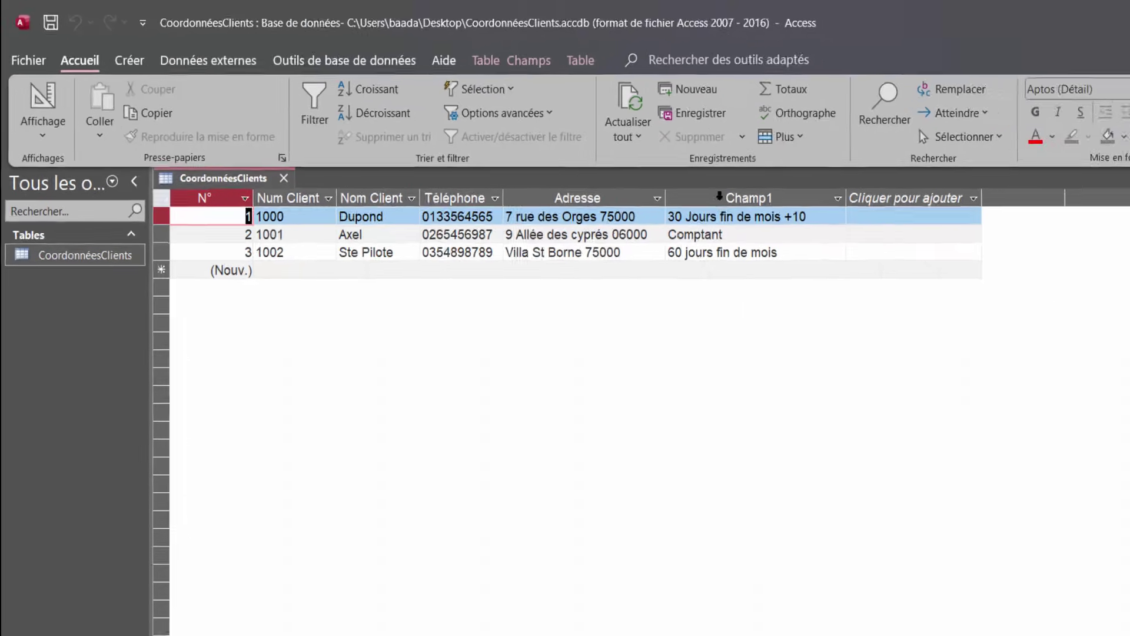
{"action": "double_click", "coordinate": [600, 161]}
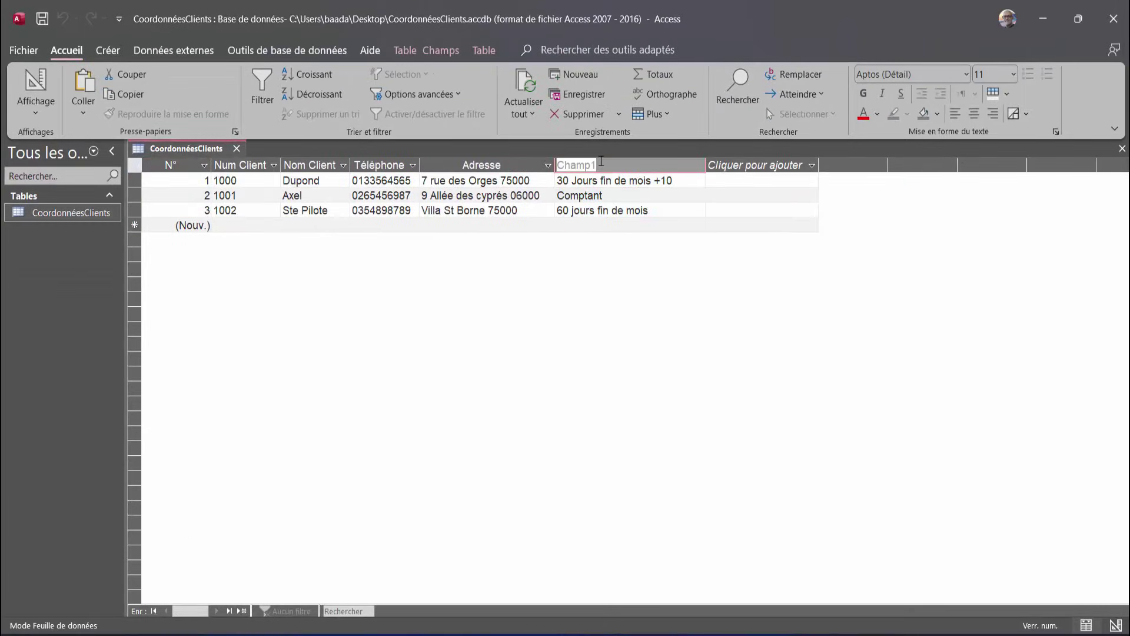
{"action": "key", "text": "Caps_Lock"}
{"action": "type", "text": "R"}
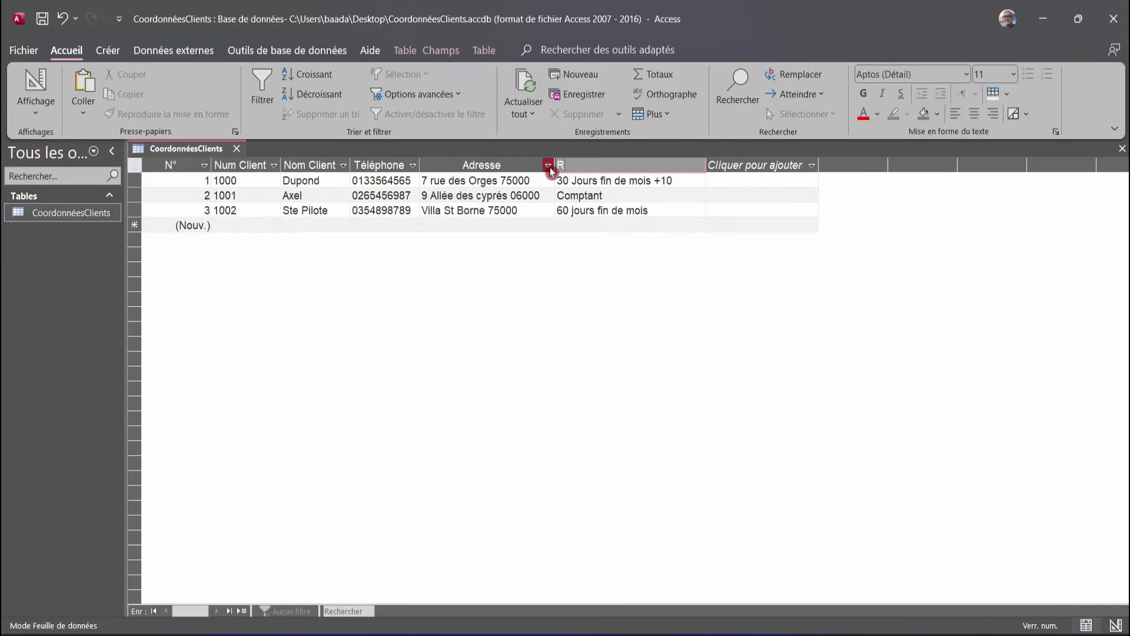
{"action": "type", "text": "DeP"}
{"action": "key", "text": "Caps_Lock"}
{"action": "type", "text": "aiement"}
{"action": "key", "text": "Return"}
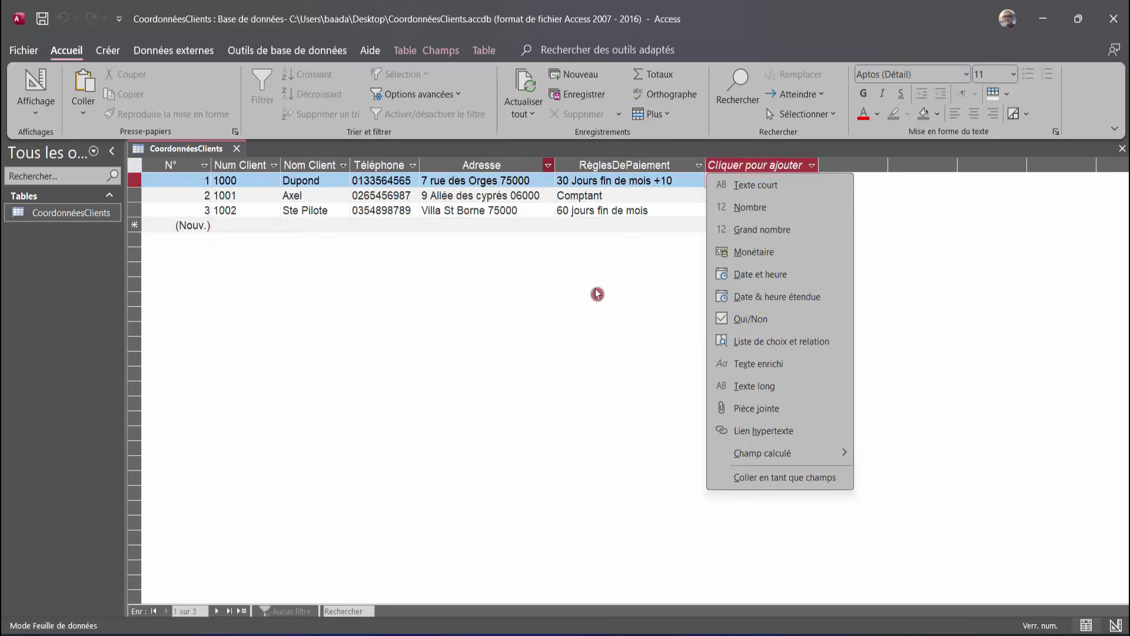
{"action": "left_click", "coordinate": [465, 264]}
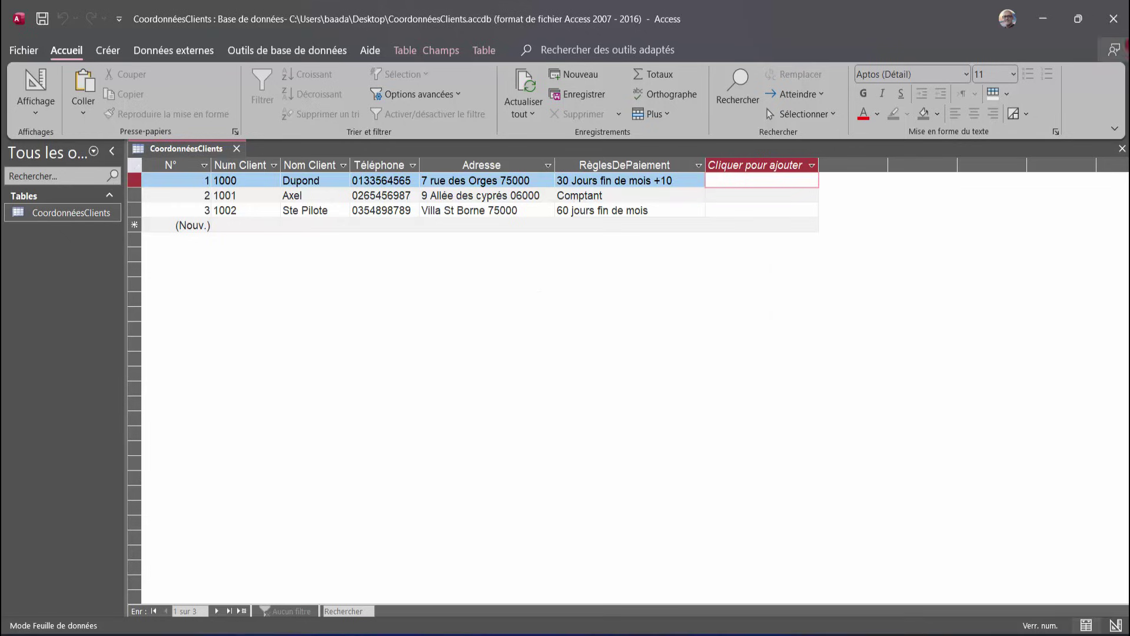
{"action": "left_click", "coordinate": [1115, 19]}
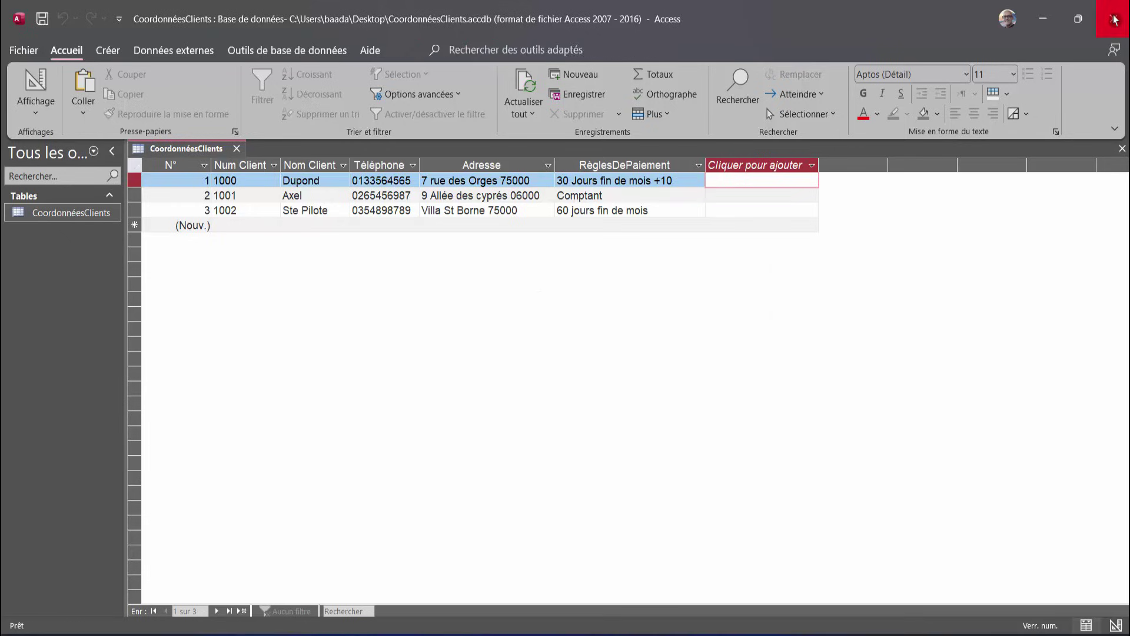
Open the Facturation.xlsx workbook from the desktop
{"action": "left_click", "coordinate": [38, 187]}
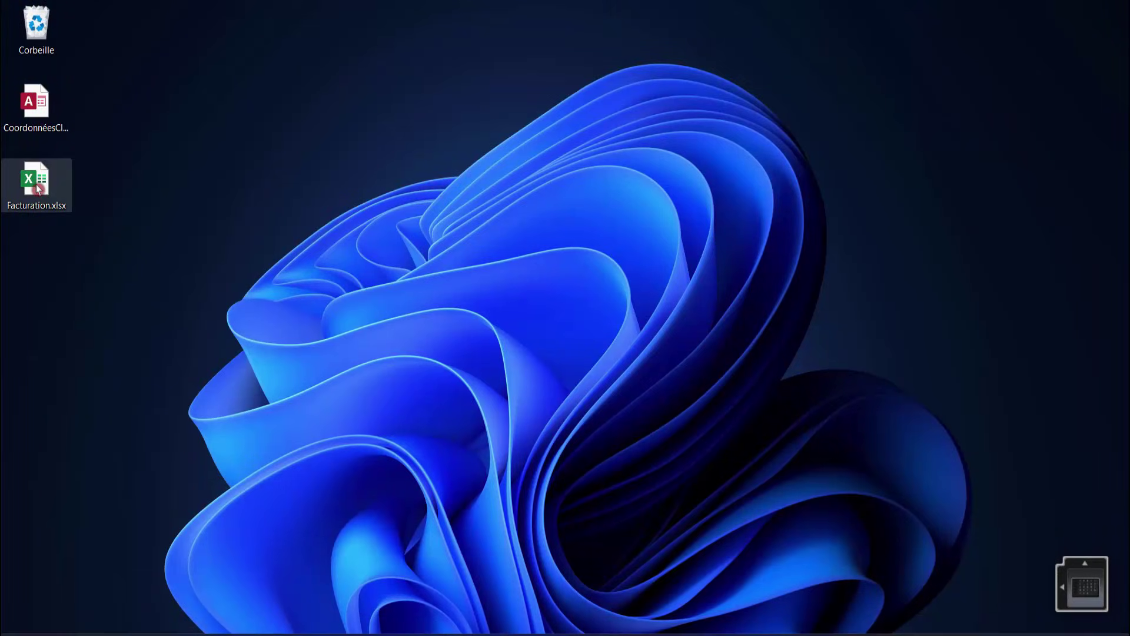
{"action": "double_click", "coordinate": [37, 187]}
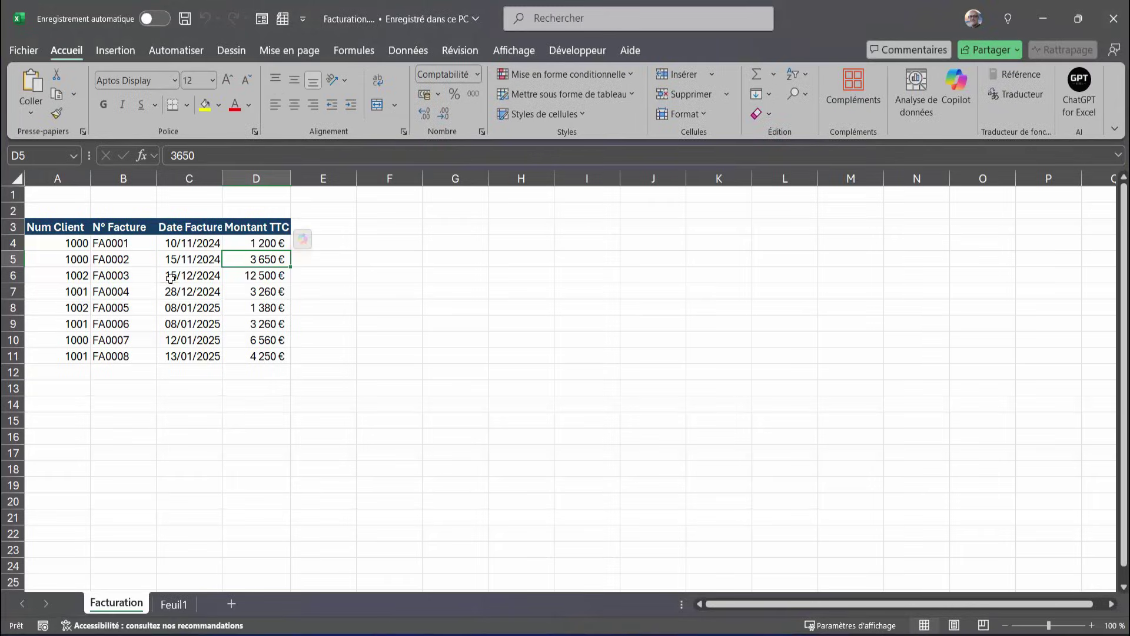
{"action": "left_click", "coordinate": [177, 276]}
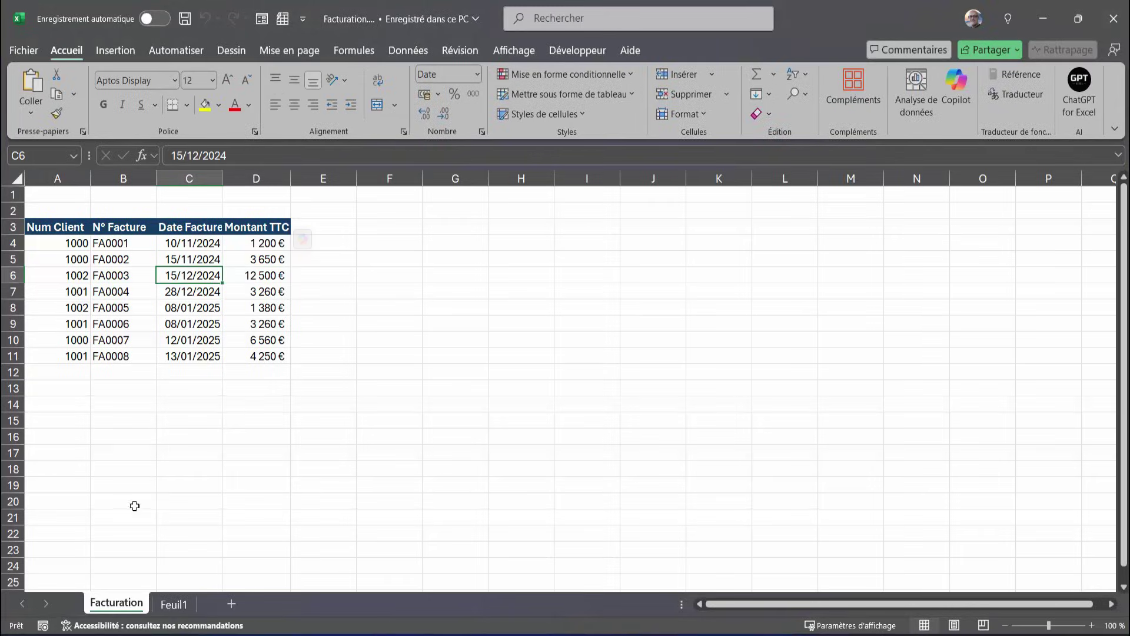
{"action": "left_click", "coordinate": [104, 268]}
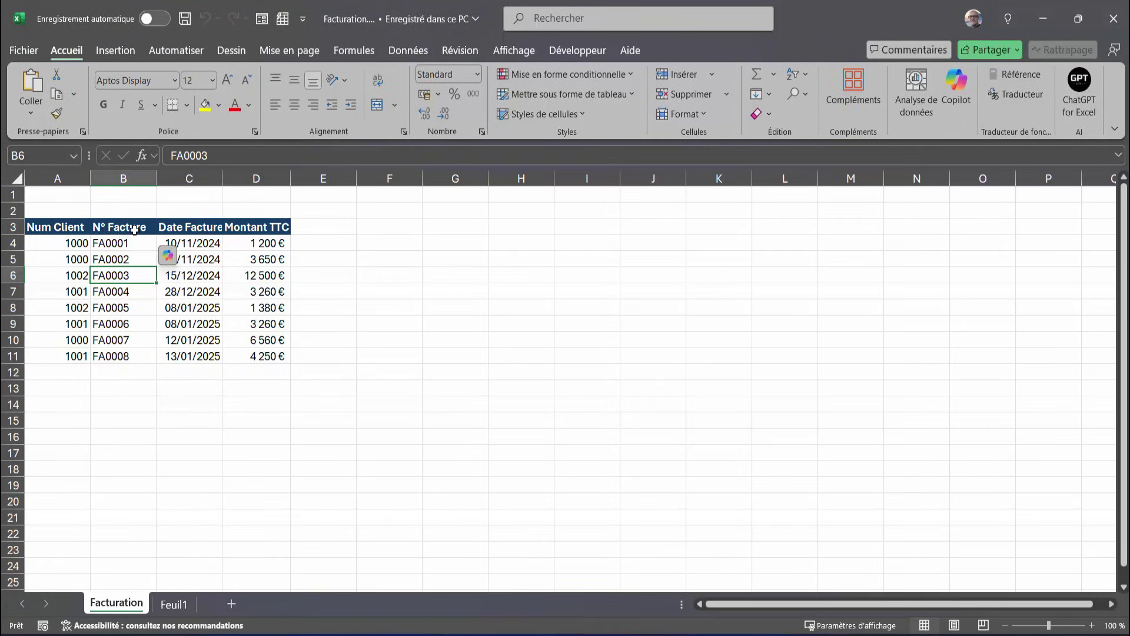
Widen the Date Facture and Montant TTC columns, then close Excel
{"action": "left_click_drag", "start_coordinate": [223, 178], "coordinate": [239, 178]}
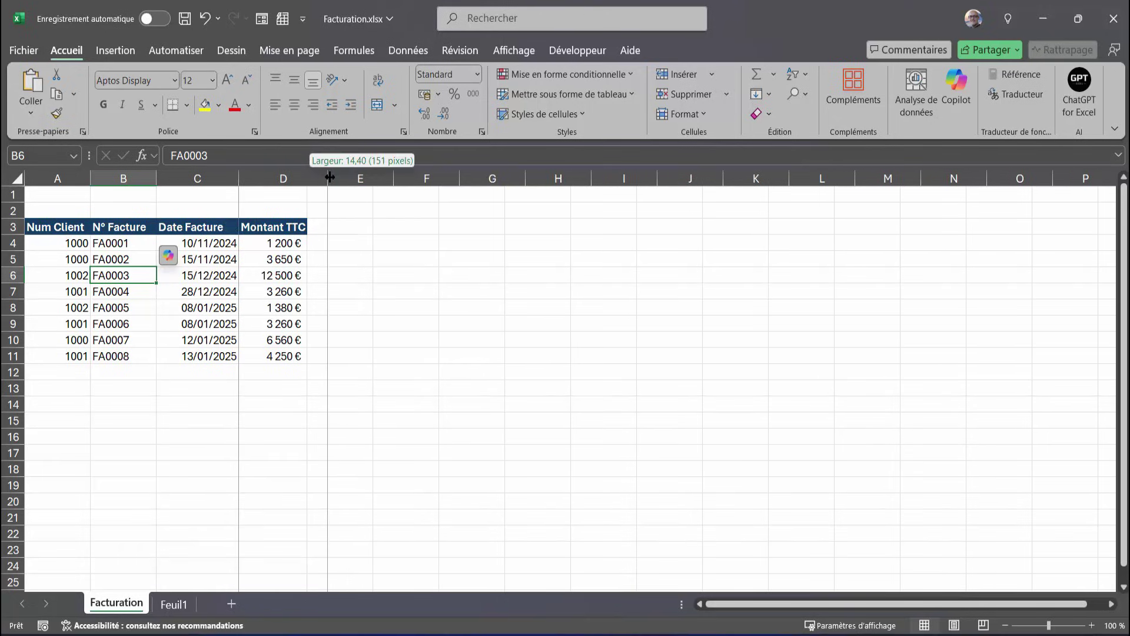
{"action": "left_click_drag", "start_coordinate": [310, 178], "coordinate": [328, 177]}
{"action": "left_click", "coordinate": [291, 248]}
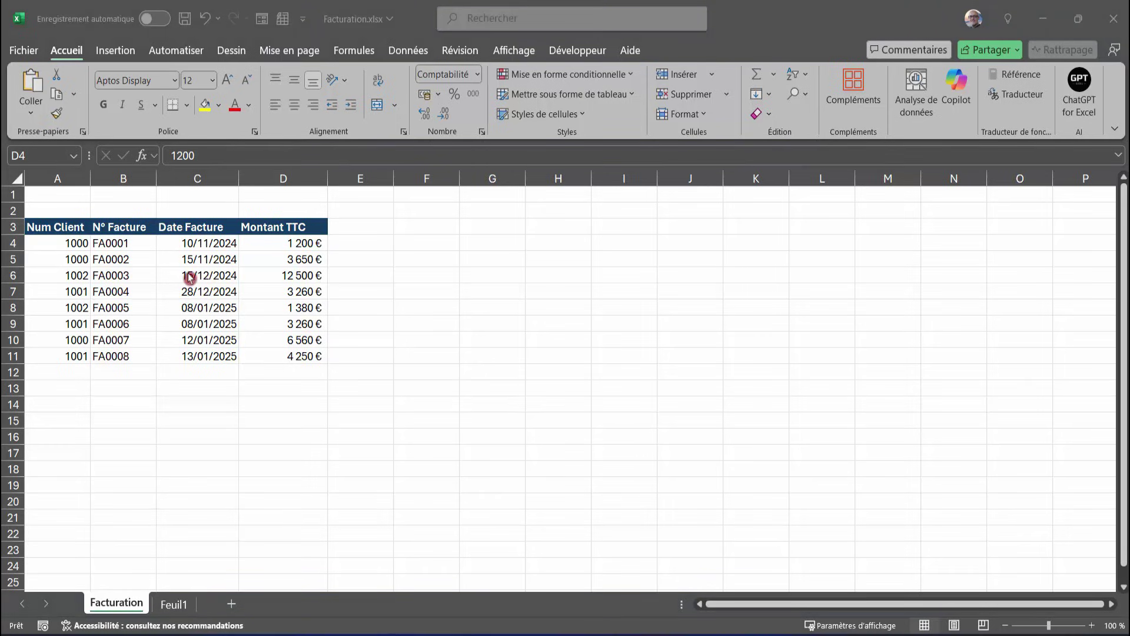
{"action": "left_click", "coordinate": [1110, 24]}
{"action": "left_click", "coordinate": [586, 437]}
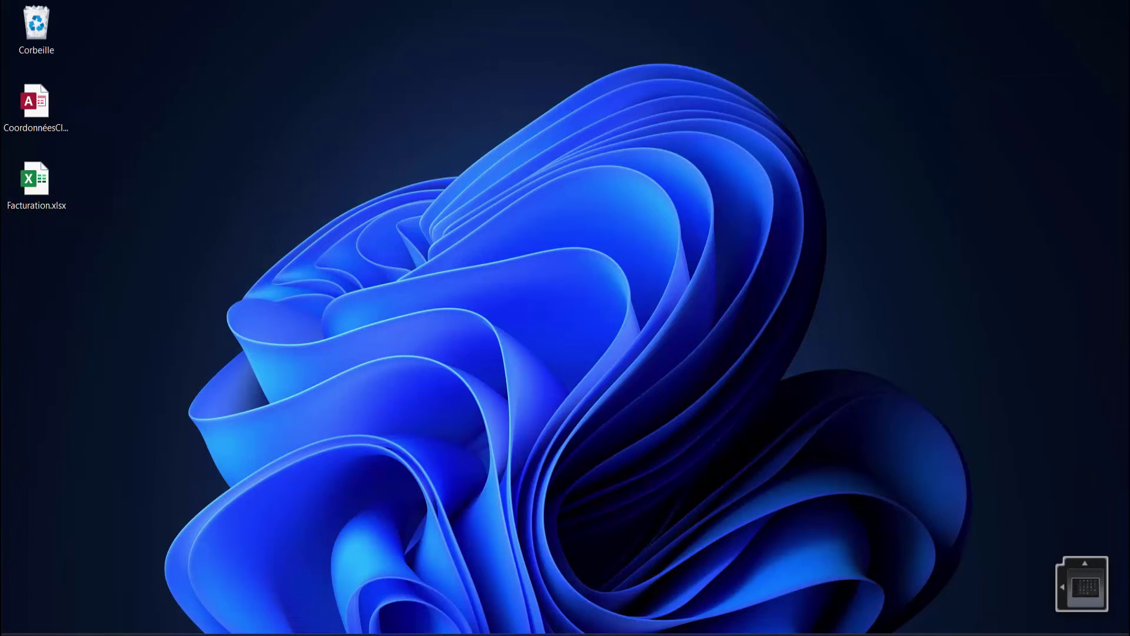
Start a new blank Excel workbook and maximize its window
{"action": "key", "text": "super"}
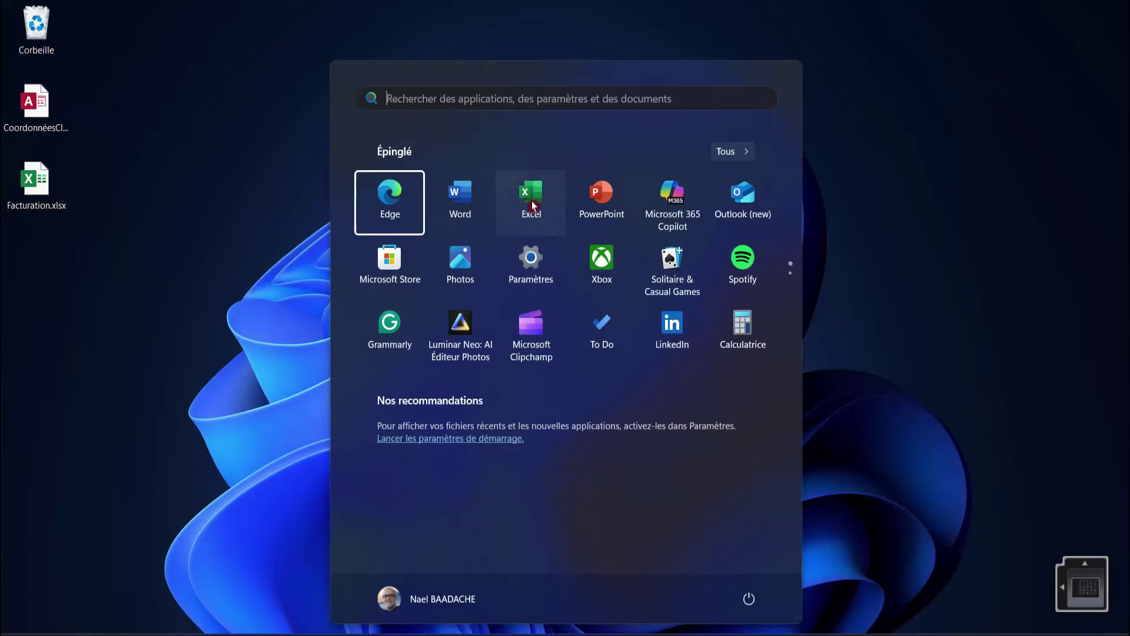
{"action": "key", "text": "super"}
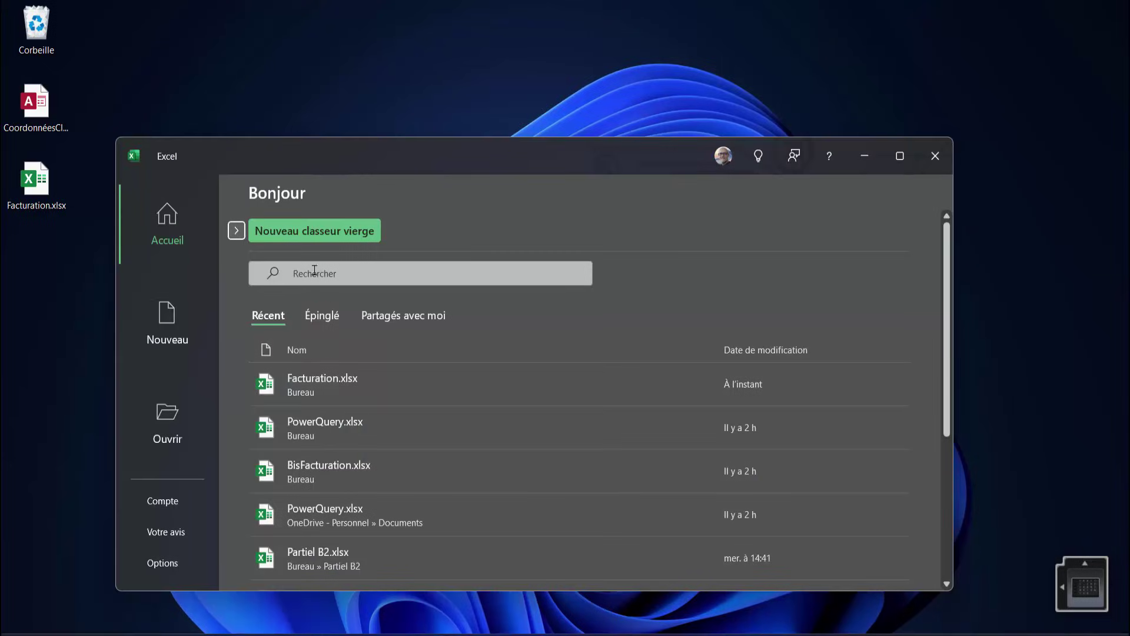
{"action": "left_click", "coordinate": [304, 236]}
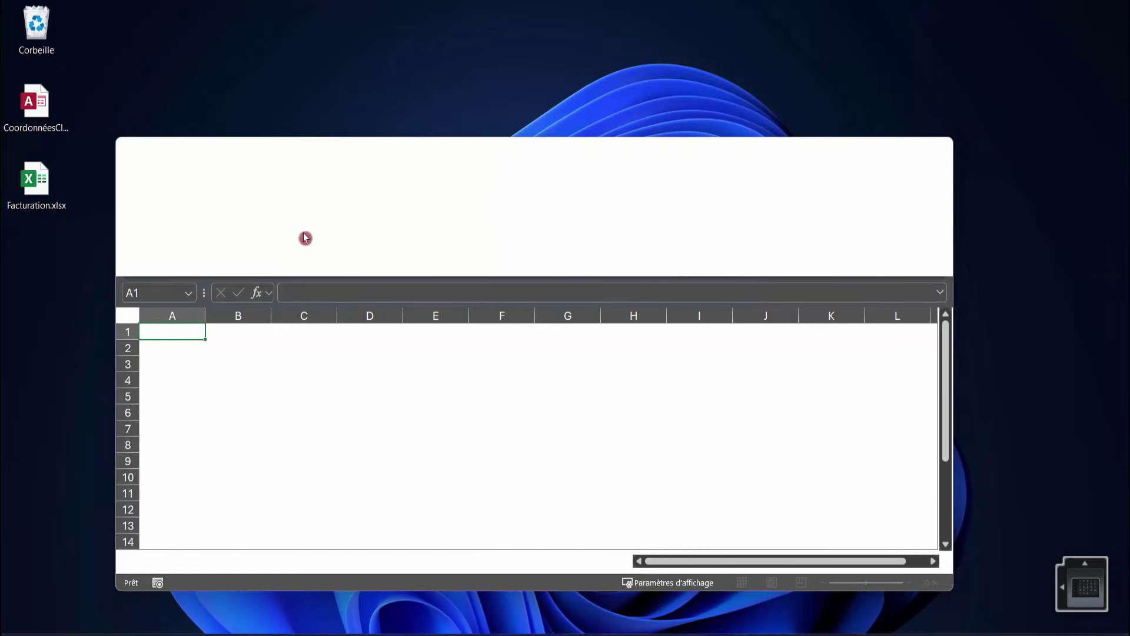
{"action": "left_click", "coordinate": [899, 158]}
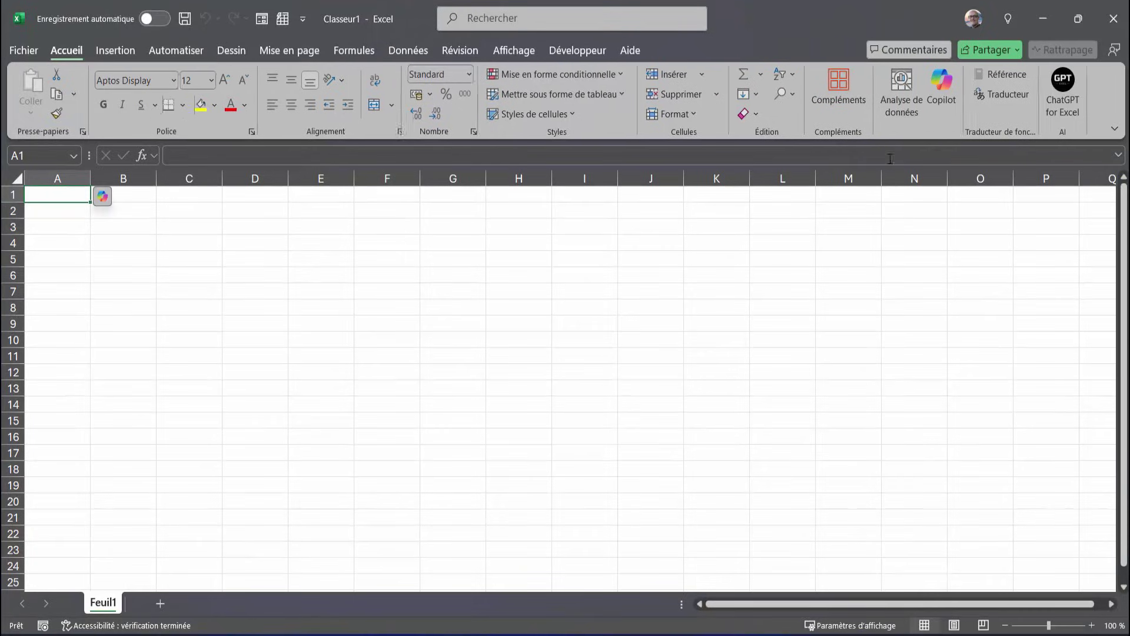
{"action": "left_click", "coordinate": [177, 245]}
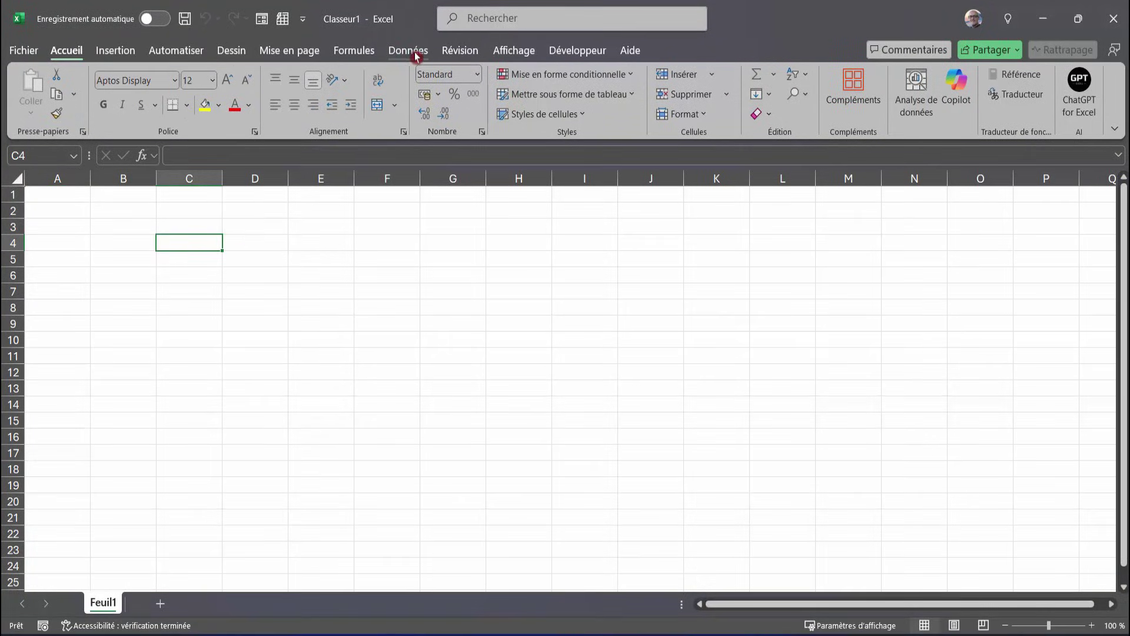
Import from an Excel workbook via Données > Obtenir des données, choosing Facturation.xlsx on the desktop
{"action": "left_click", "coordinate": [412, 51]}
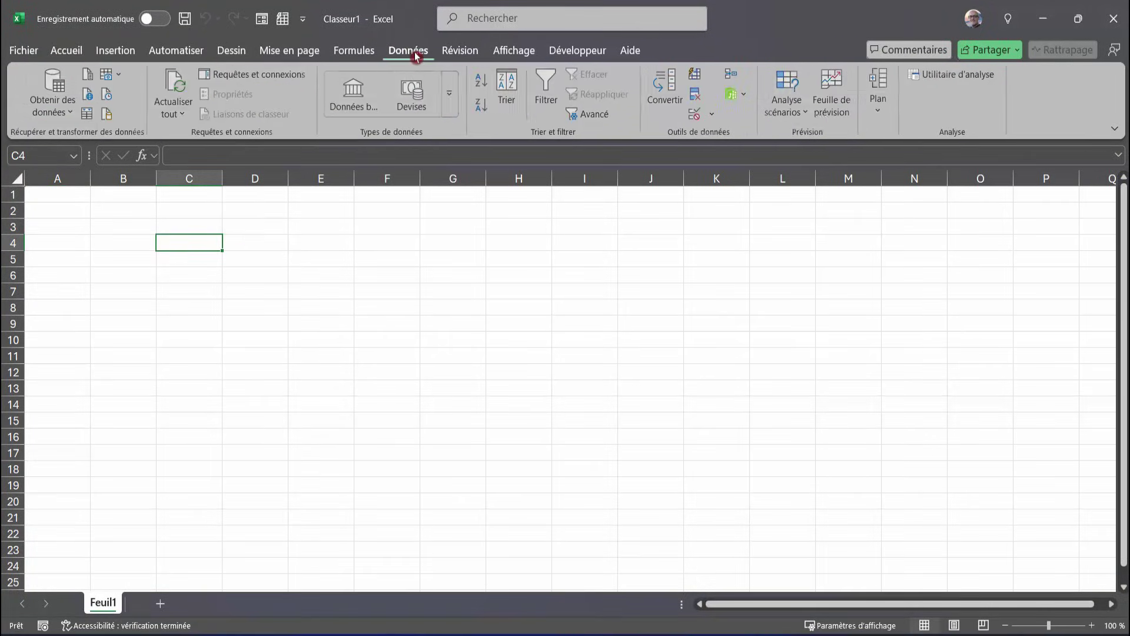
{"action": "left_click", "coordinate": [47, 112]}
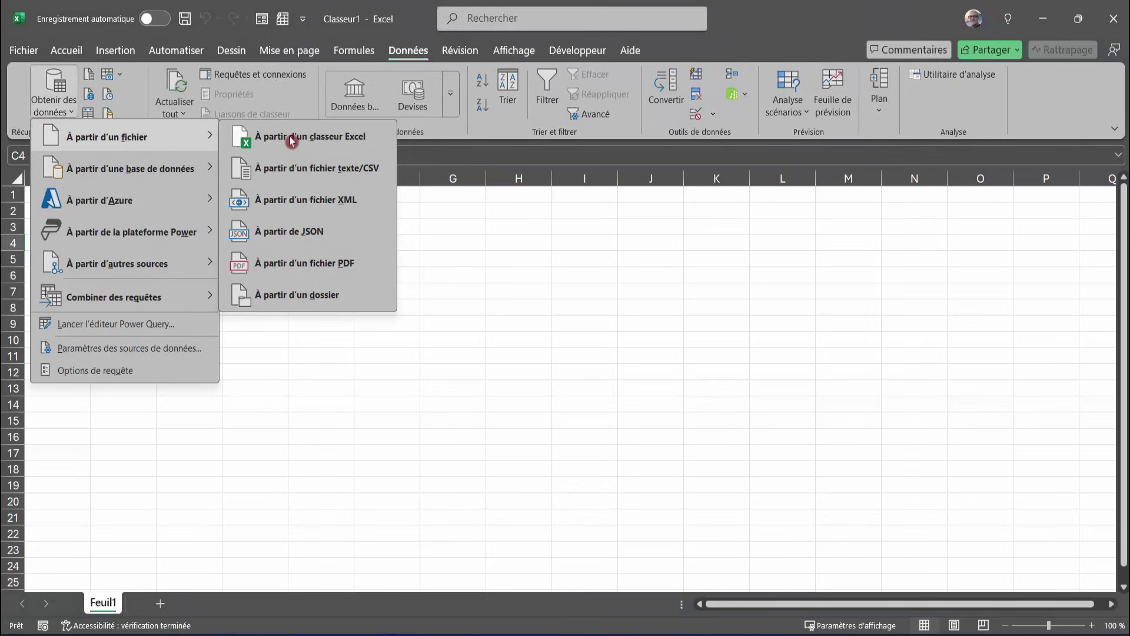
{"action": "mouse_move", "coordinate": [123, 137]}
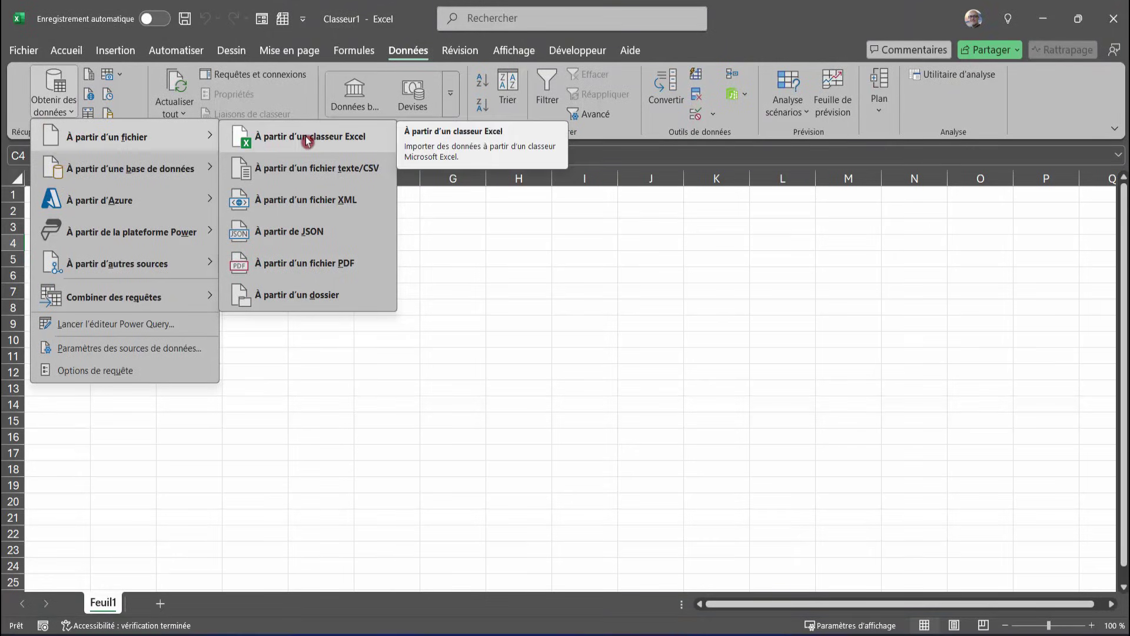
{"action": "left_click", "coordinate": [306, 136]}
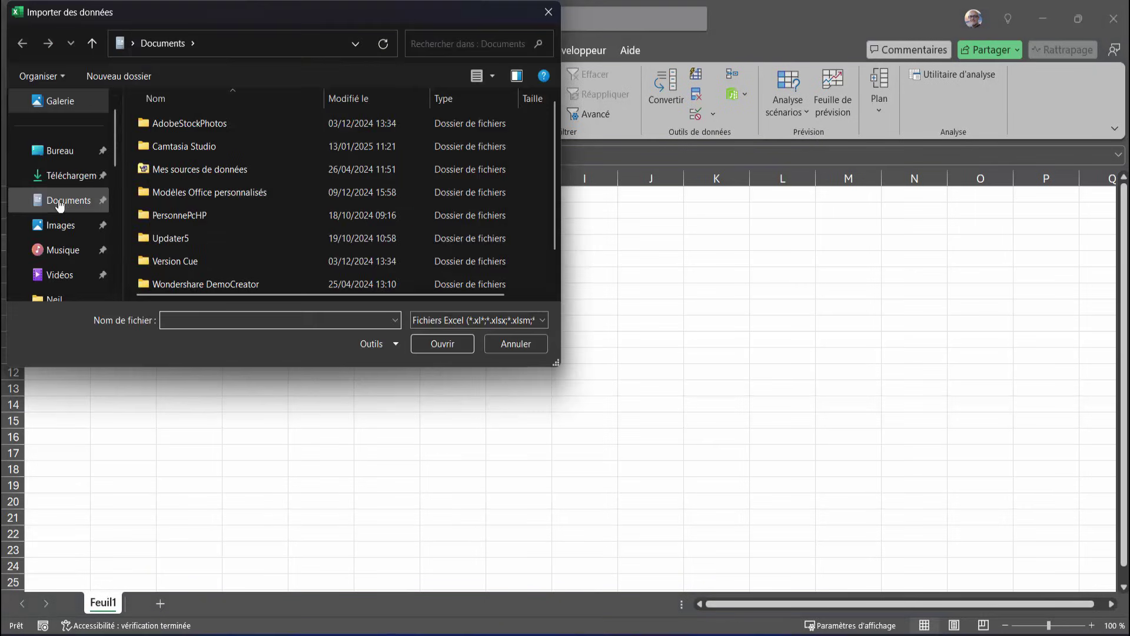
{"action": "left_click", "coordinate": [62, 149]}
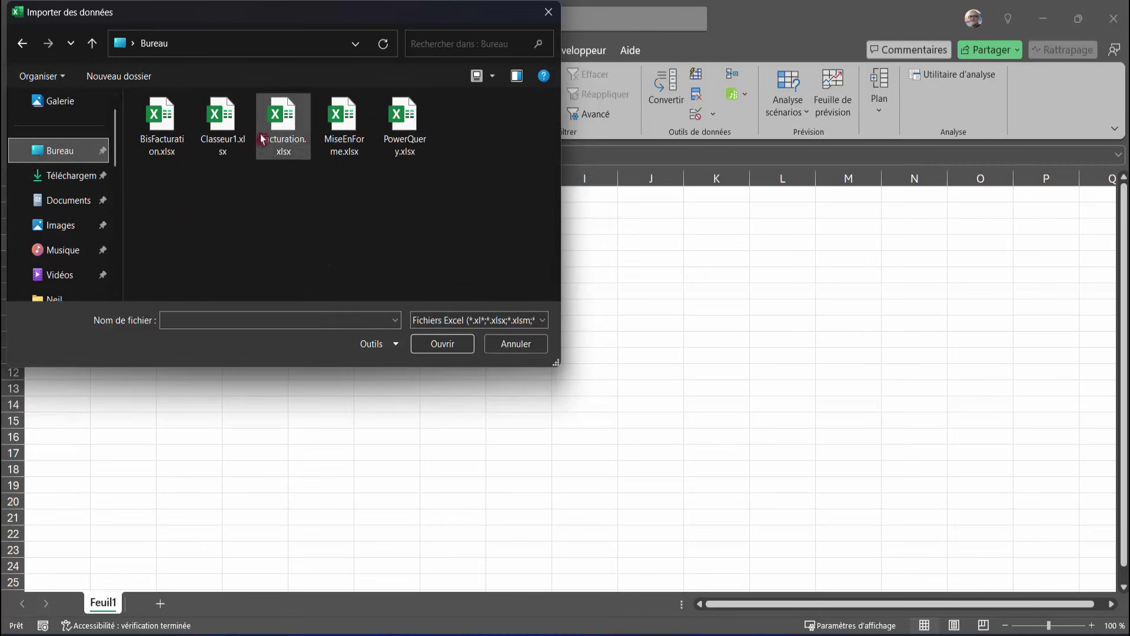
{"action": "left_click", "coordinate": [288, 119]}
{"action": "double_click", "coordinate": [289, 120]}
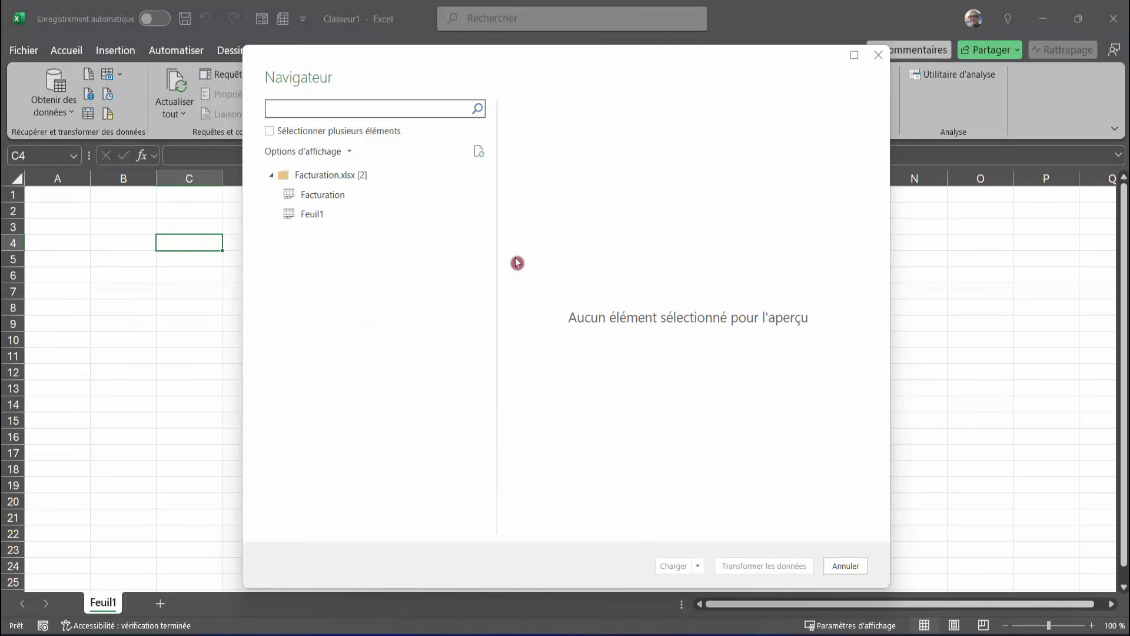
Preview the Facturation table in the Navigateur and load it via Transformer les données
{"action": "left_click", "coordinate": [323, 194]}
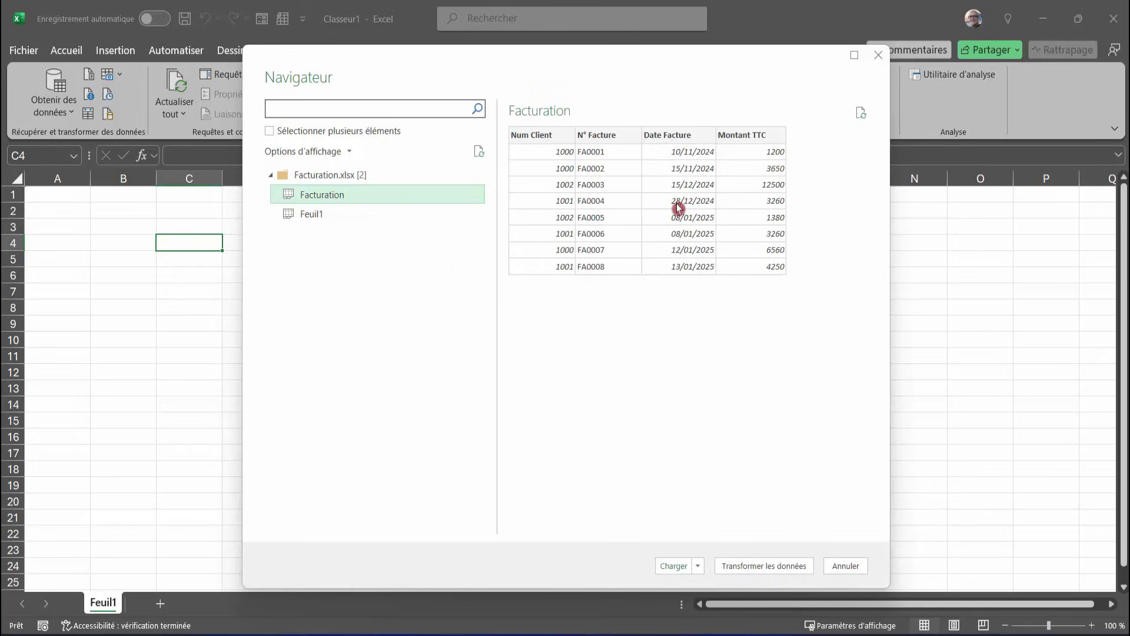
{"action": "left_click", "coordinate": [755, 567]}
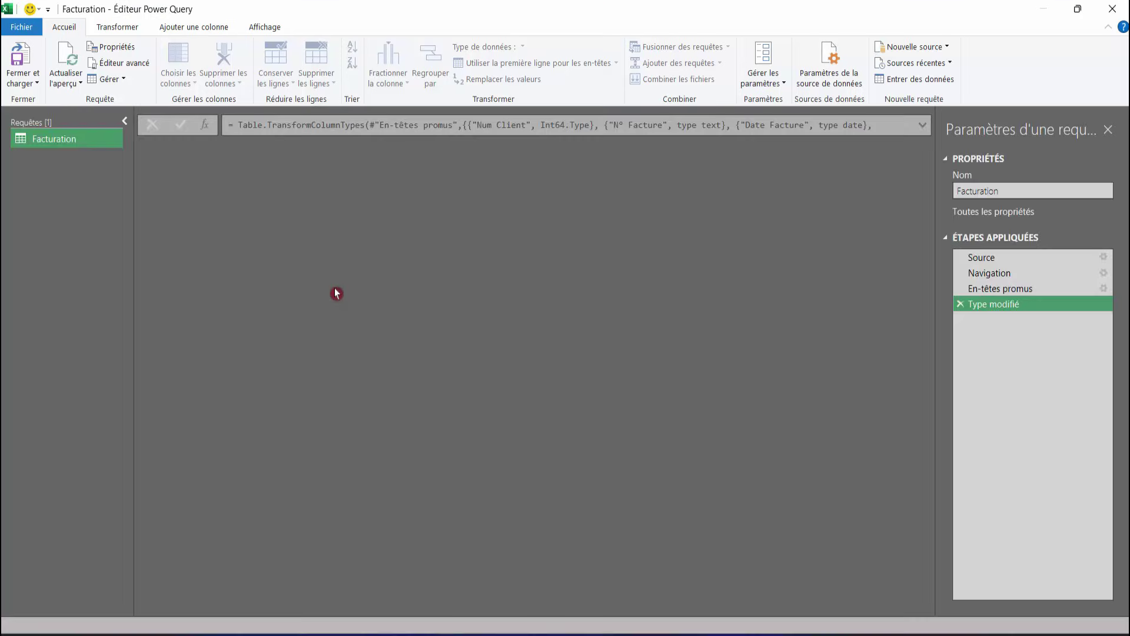
{"action": "left_click", "coordinate": [38, 142]}
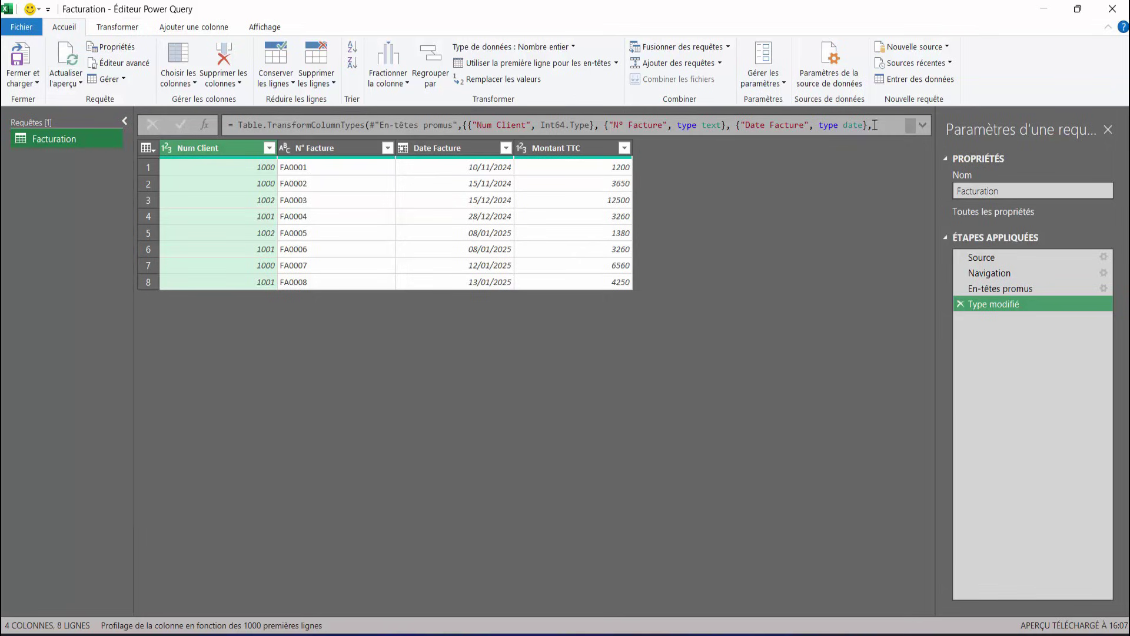
{"action": "left_click", "coordinate": [949, 49]}
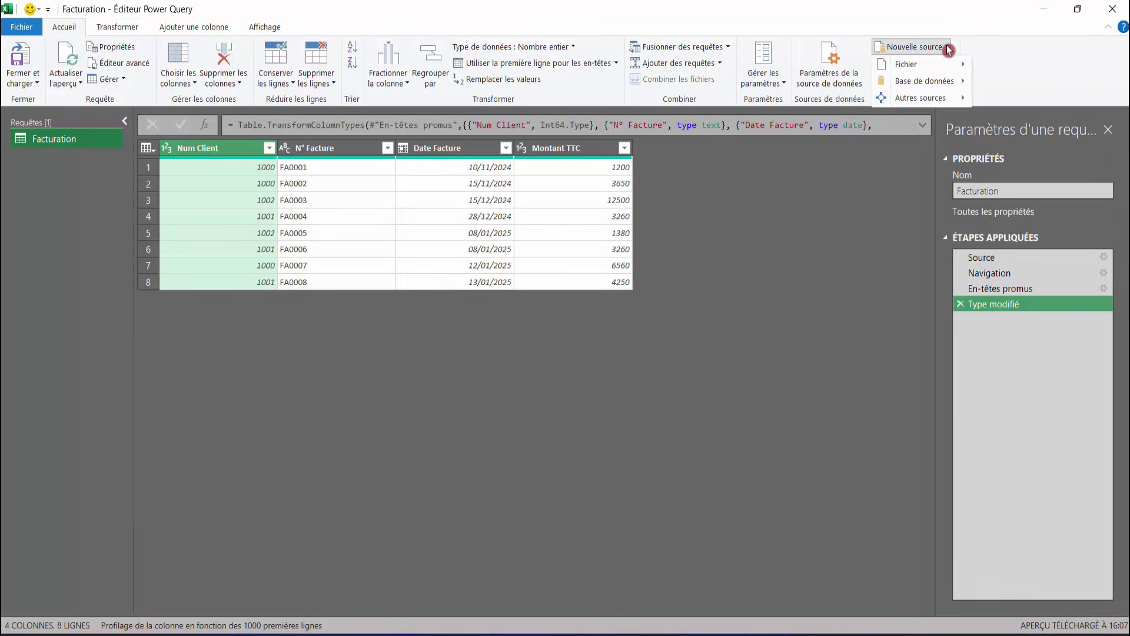
{"action": "mouse_move", "coordinate": [923, 80]}
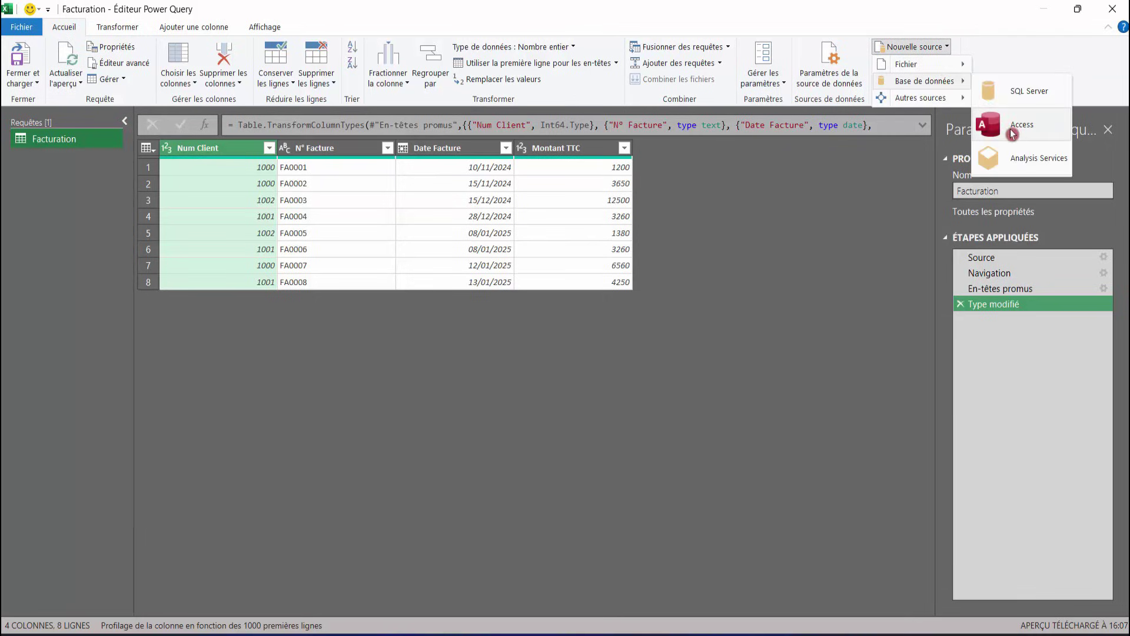
Add the CoordonnéesClients table from CoordonnéesClients.accdb as a new Access-sourced query
{"action": "left_click", "coordinate": [1012, 131]}
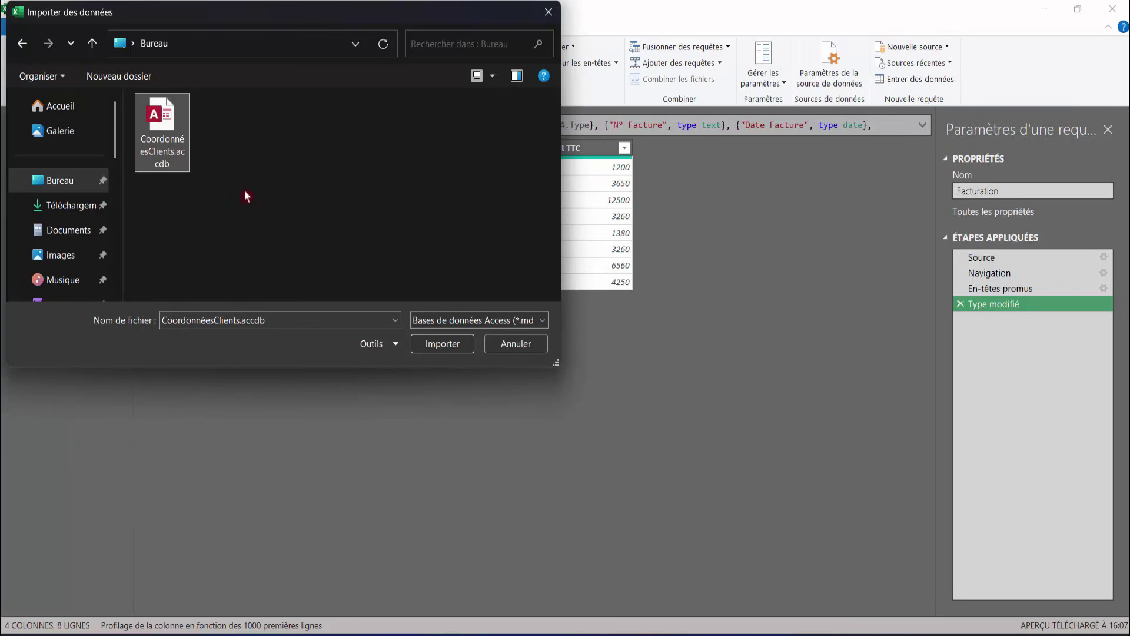
{"action": "left_click", "coordinate": [442, 346]}
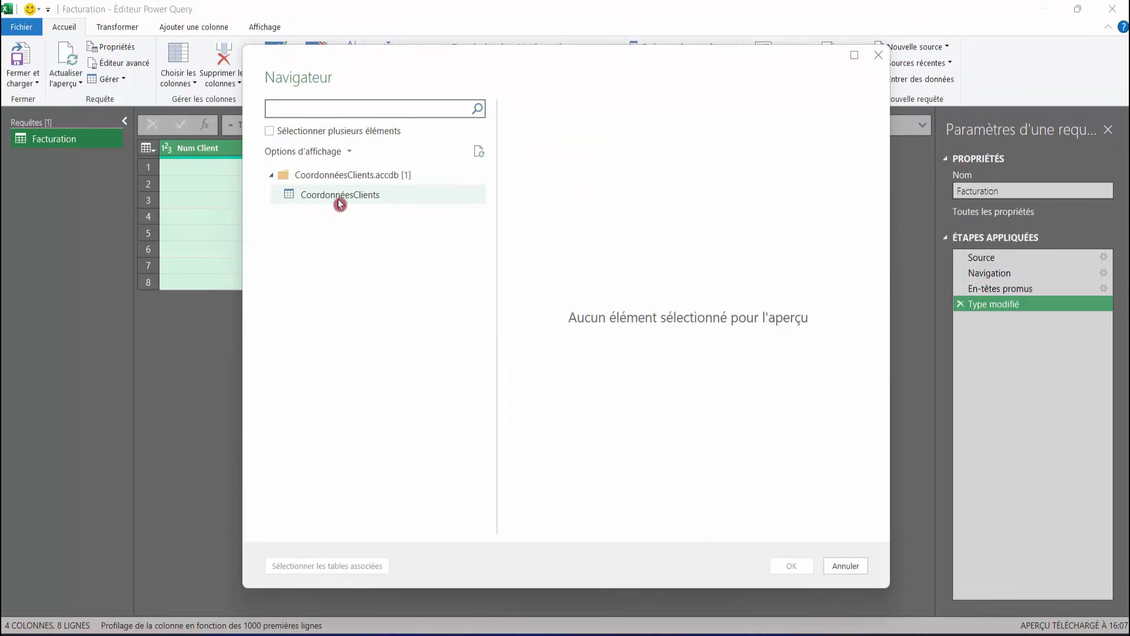
{"action": "left_click", "coordinate": [339, 202]}
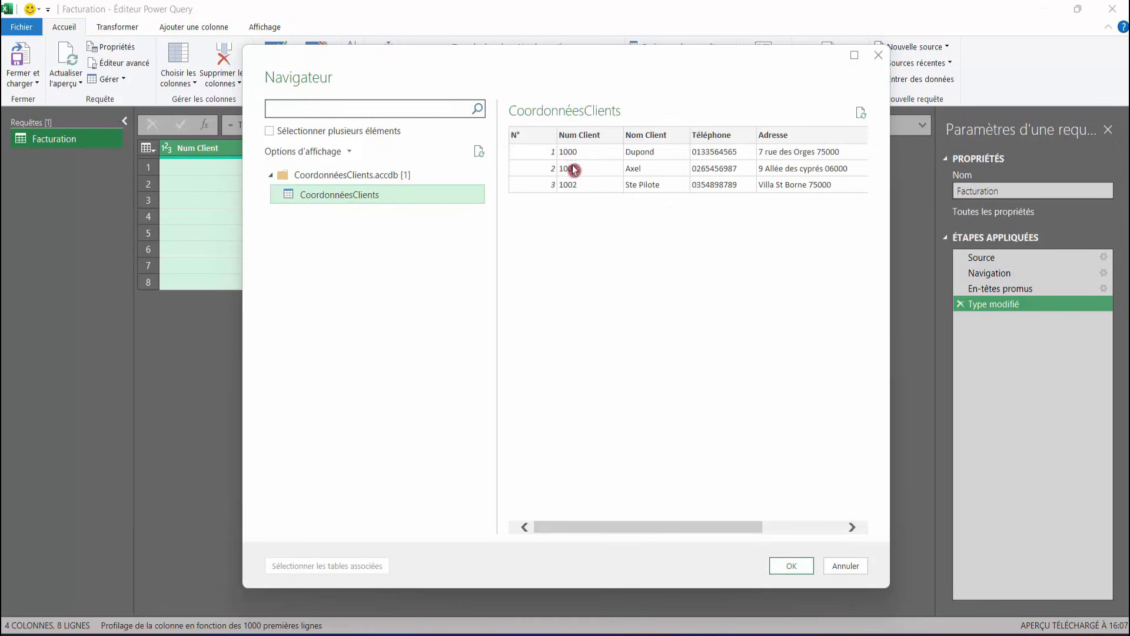
{"action": "left_click", "coordinate": [792, 566]}
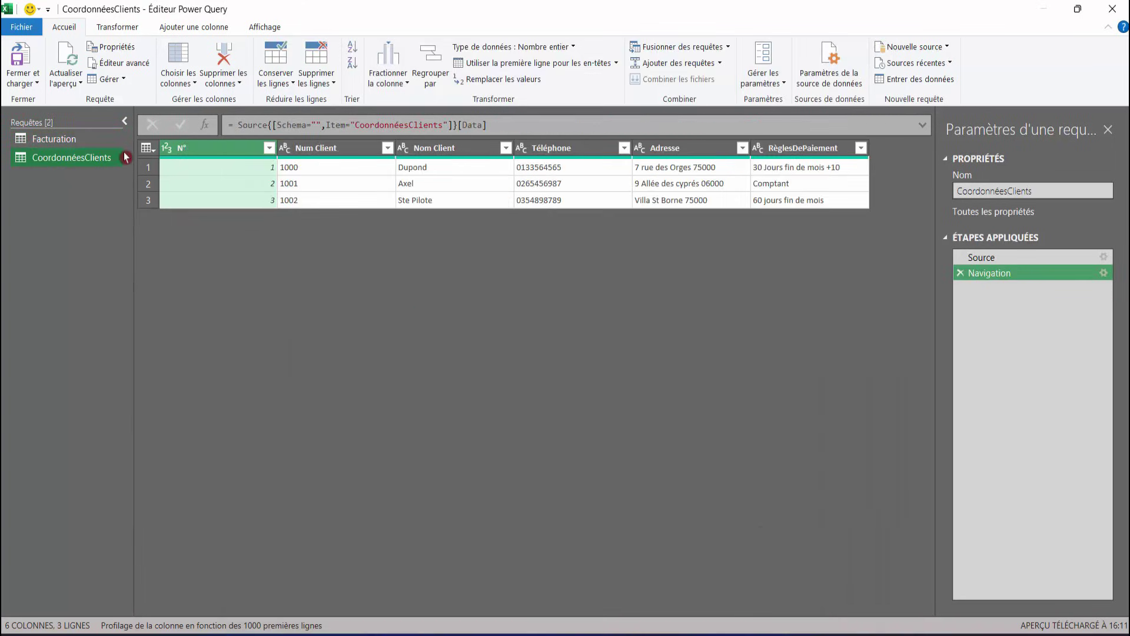
Compare both queries, checking the first client's RèglesDePaiement value, and return to Facturation
{"action": "left_click", "coordinate": [52, 140]}
{"action": "left_click", "coordinate": [69, 157]}
{"action": "left_click", "coordinate": [777, 172]}
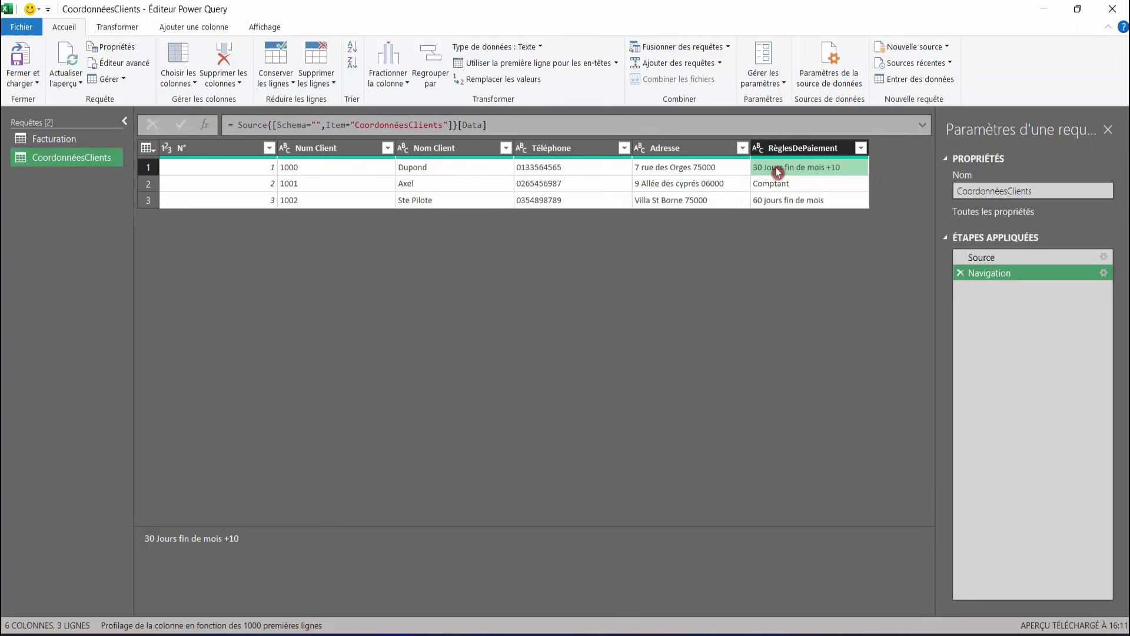
{"action": "left_click", "coordinate": [59, 139]}
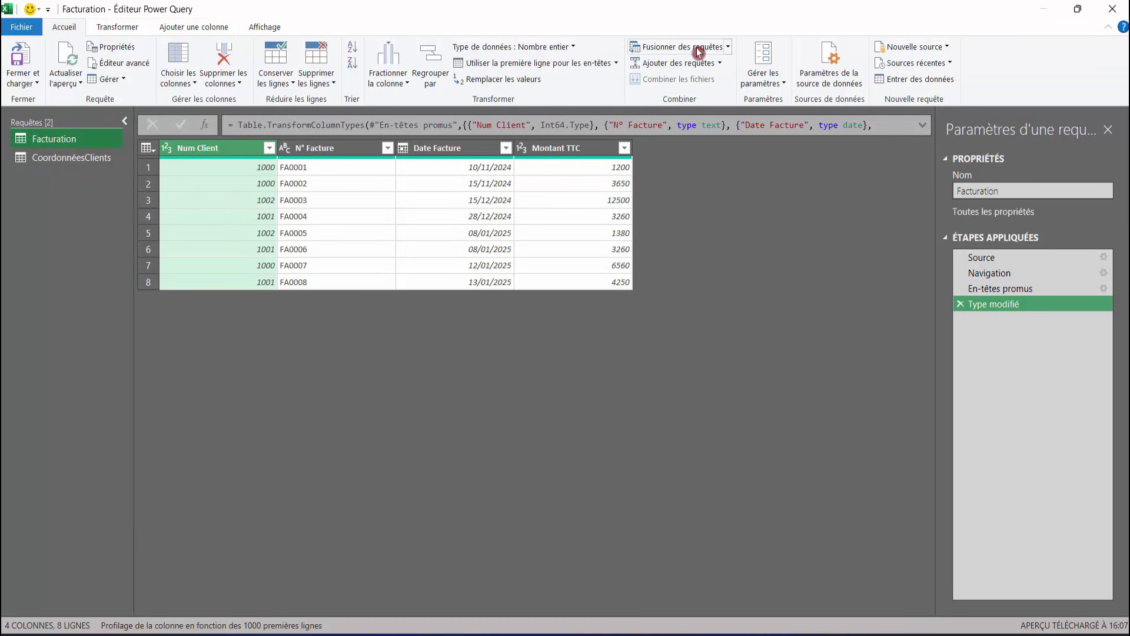
{"action": "left_click", "coordinate": [728, 47]}
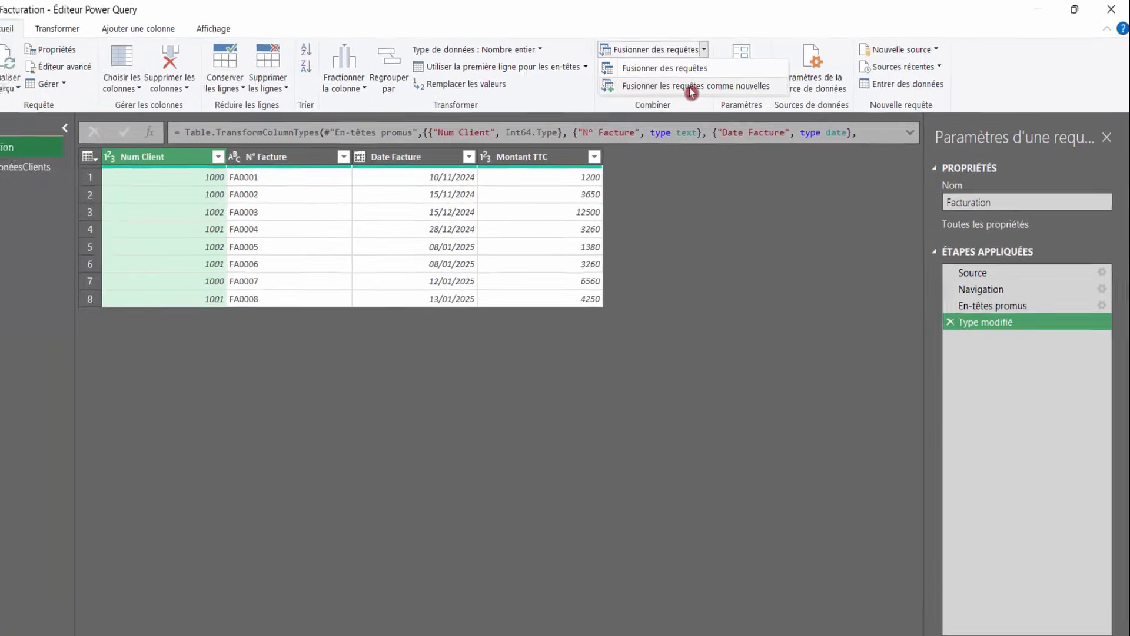
{"action": "left_click", "coordinate": [641, 101]}
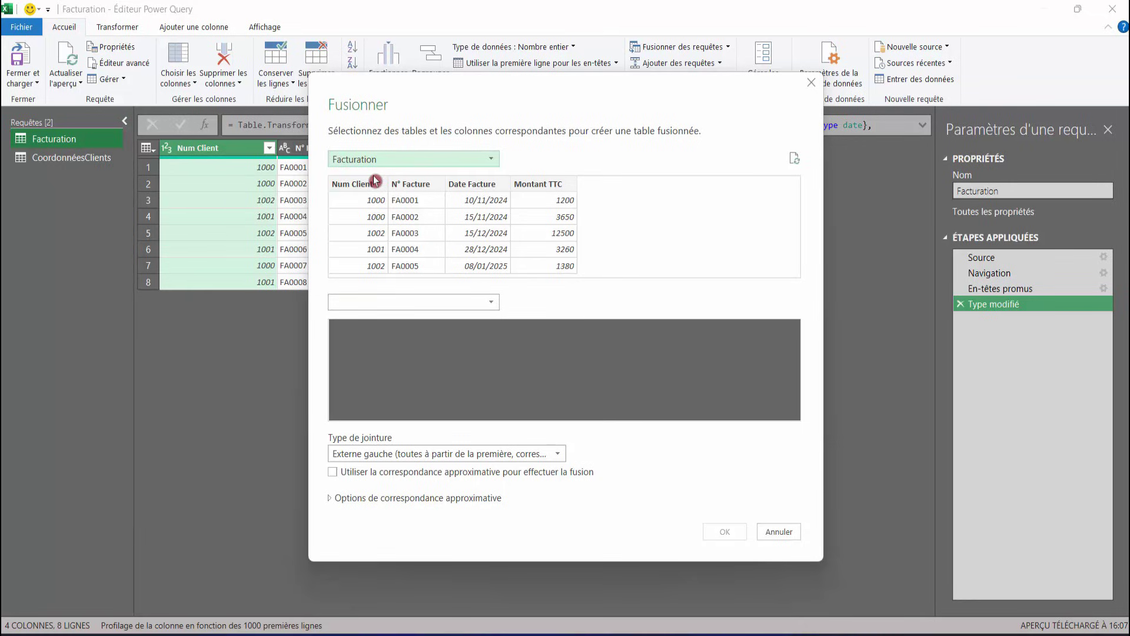
{"action": "left_click", "coordinate": [399, 302]}
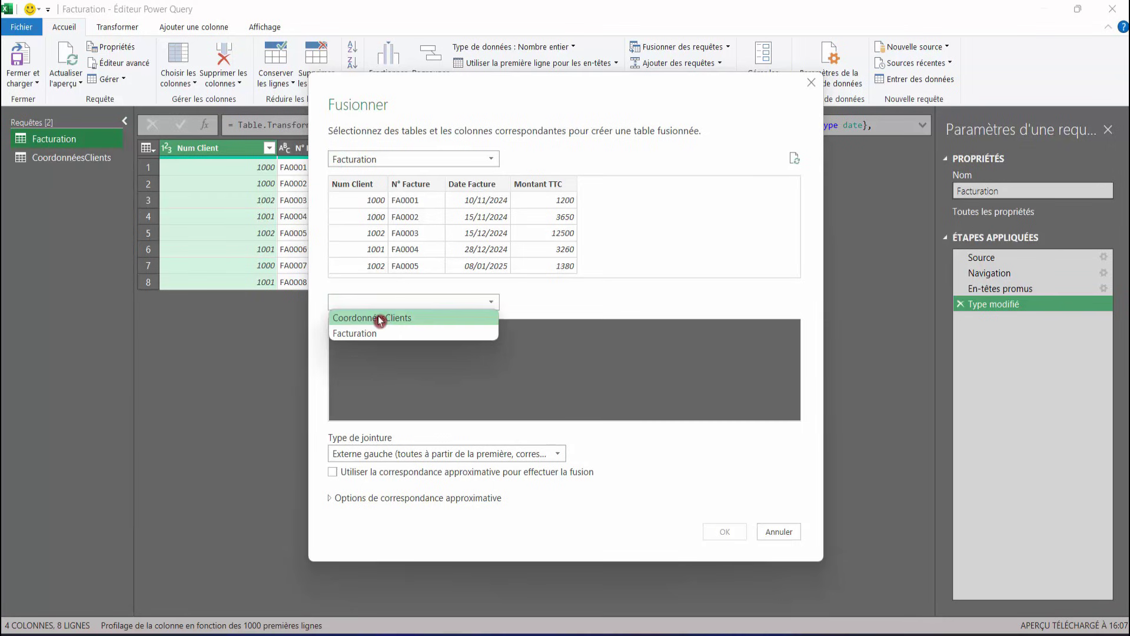
{"action": "left_click", "coordinate": [379, 318]}
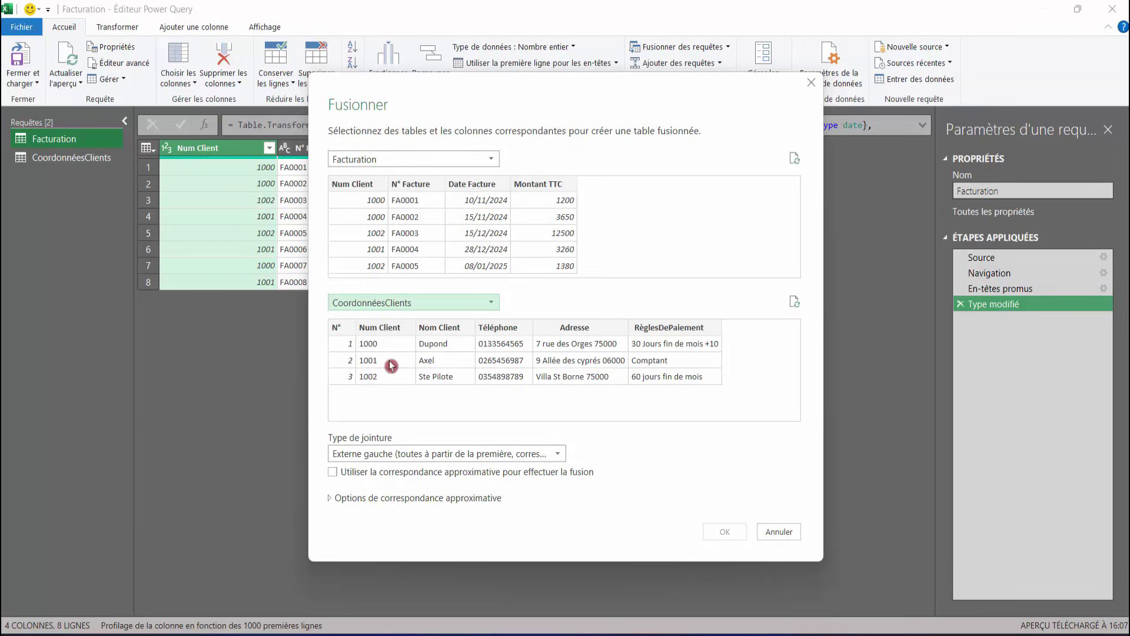
{"action": "left_click", "coordinate": [355, 186]}
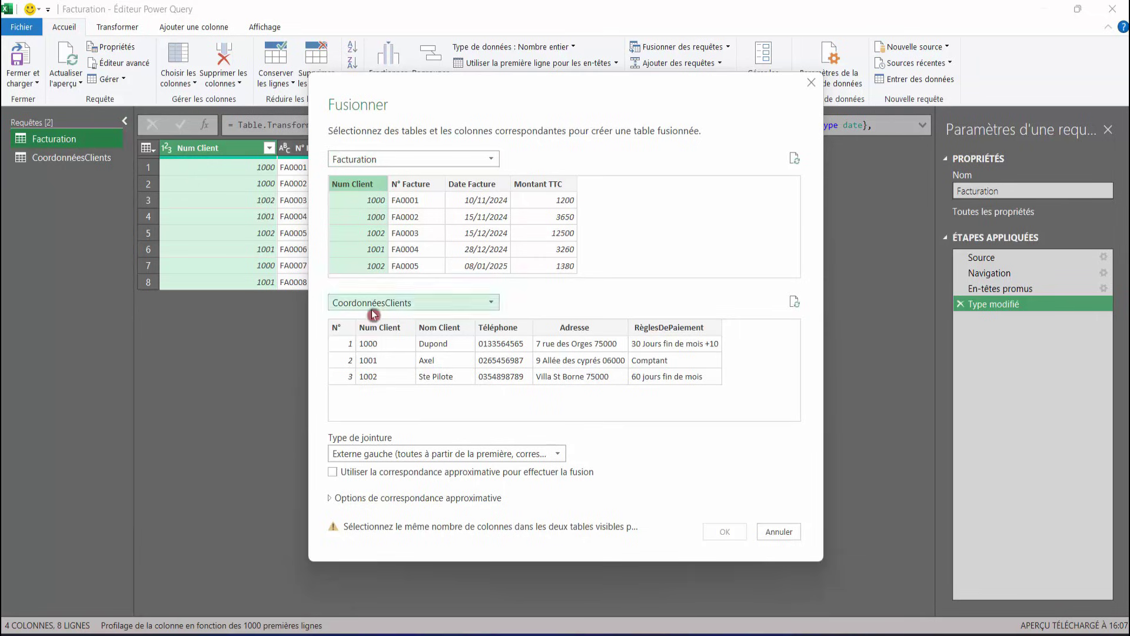
{"action": "left_click", "coordinate": [391, 329]}
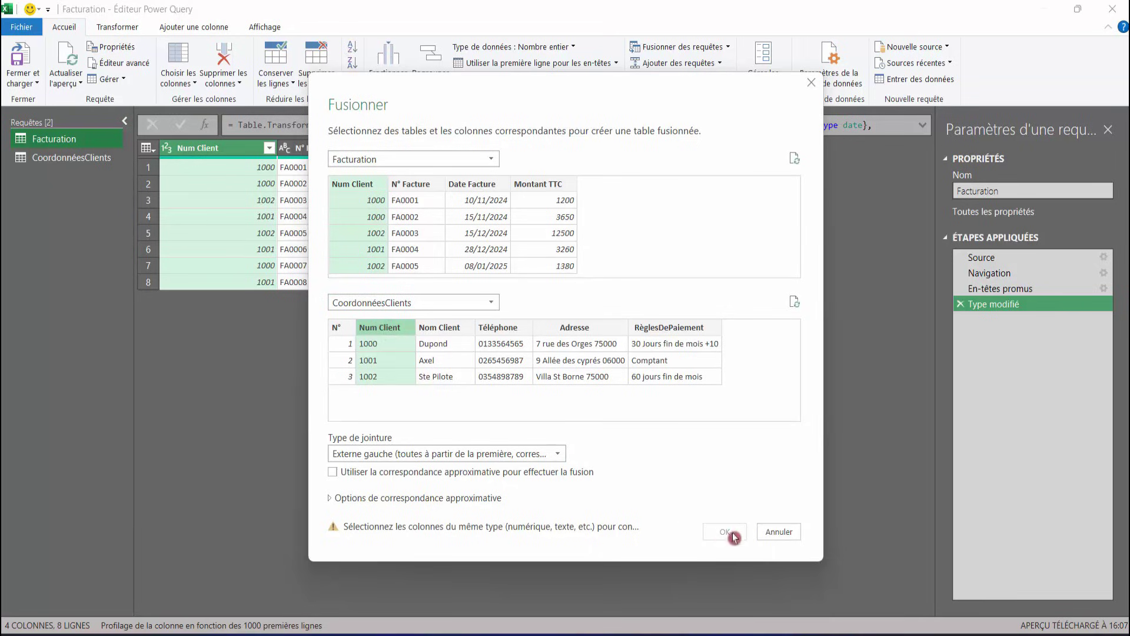
{"action": "left_click", "coordinate": [779, 531]}
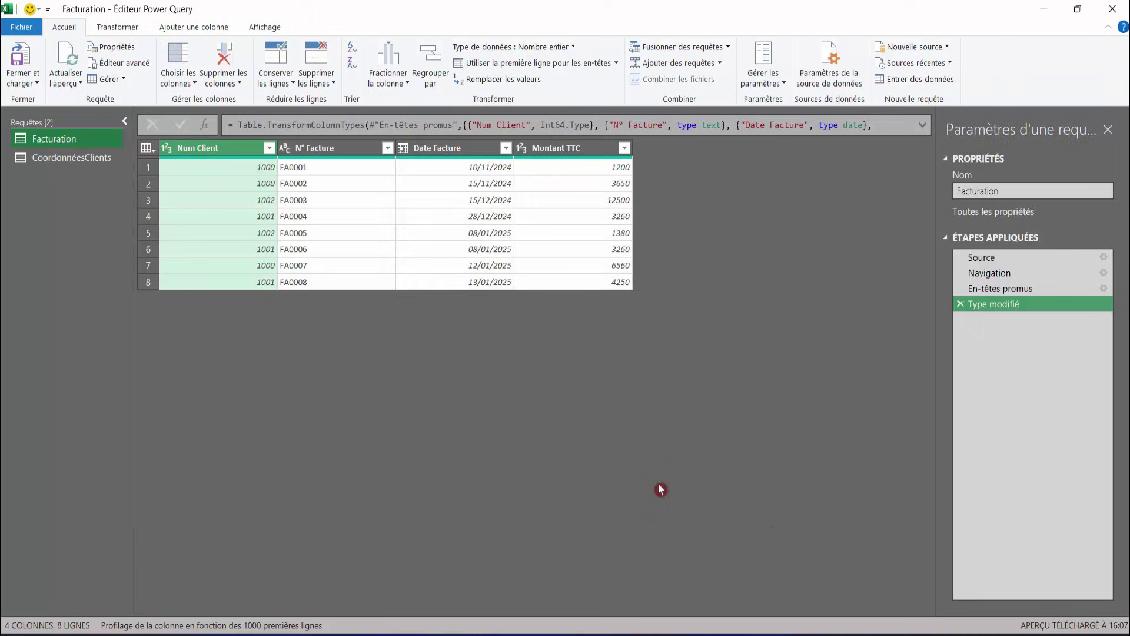
Set the CoordonnéesClients Num Client column's data type to Nombre entier
{"action": "left_click", "coordinate": [61, 159]}
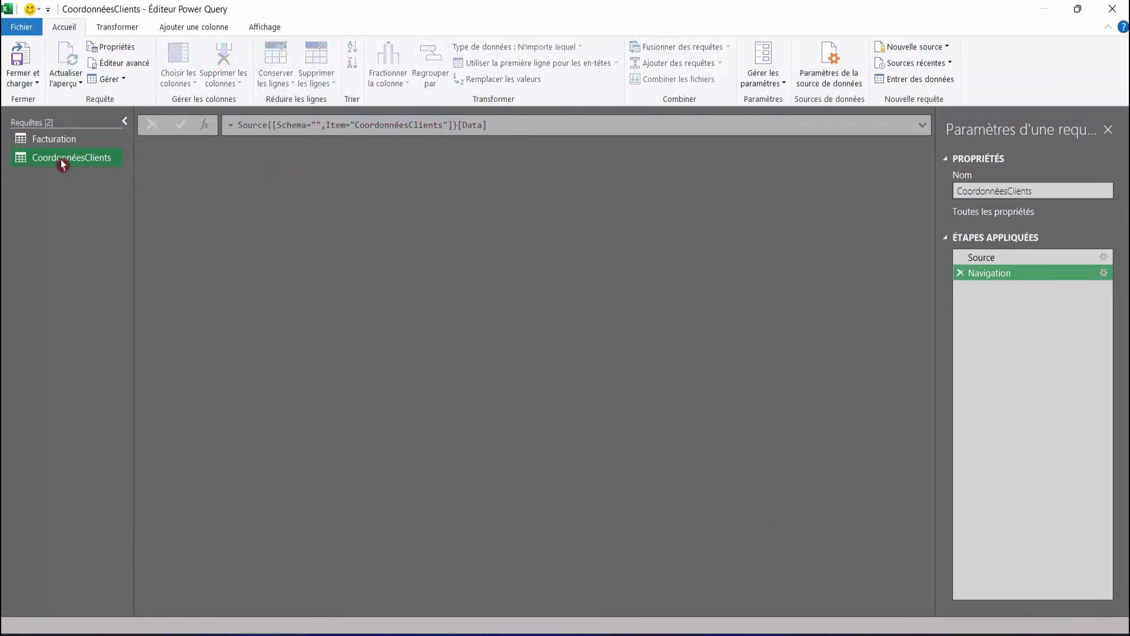
{"action": "left_click", "coordinate": [311, 150]}
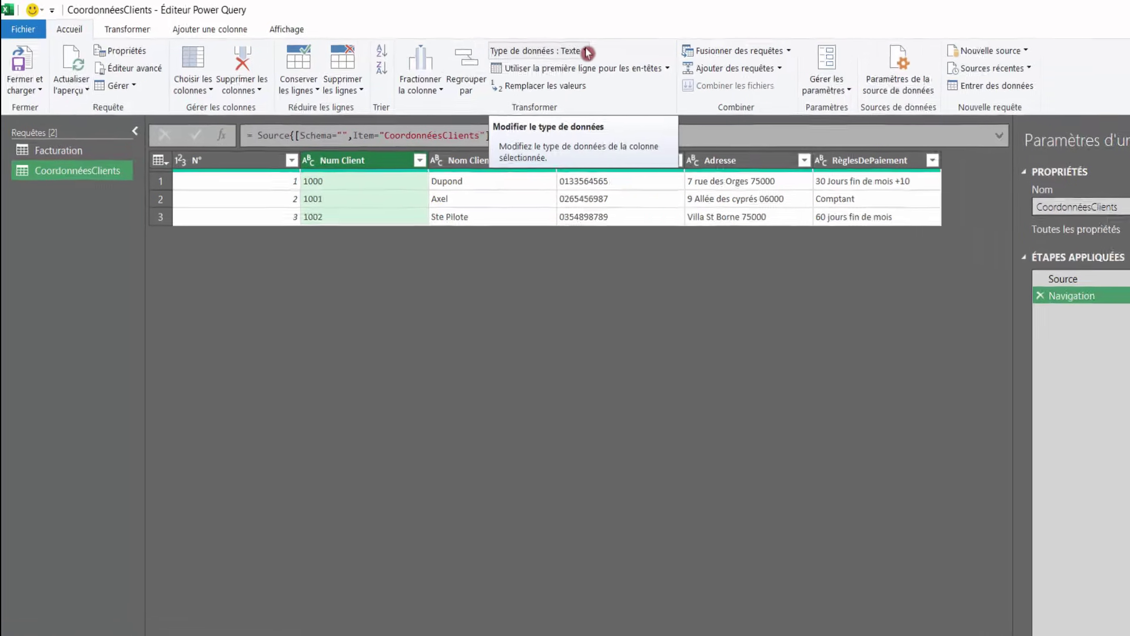
{"action": "left_click", "coordinate": [588, 53]}
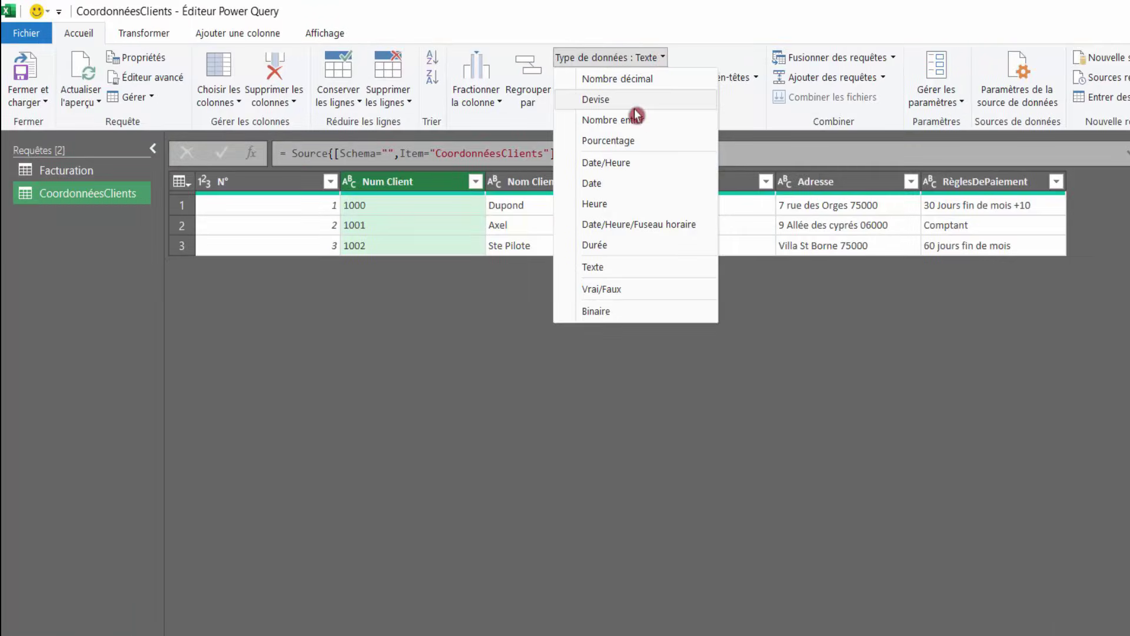
{"action": "left_click", "coordinate": [632, 126]}
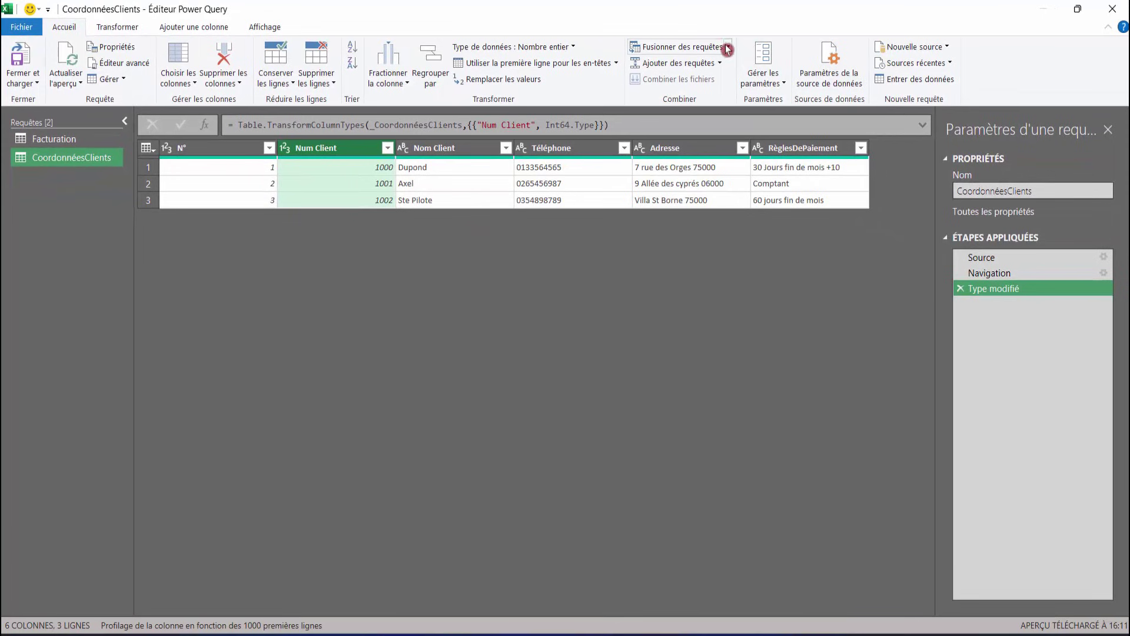
{"action": "left_click", "coordinate": [729, 48]}
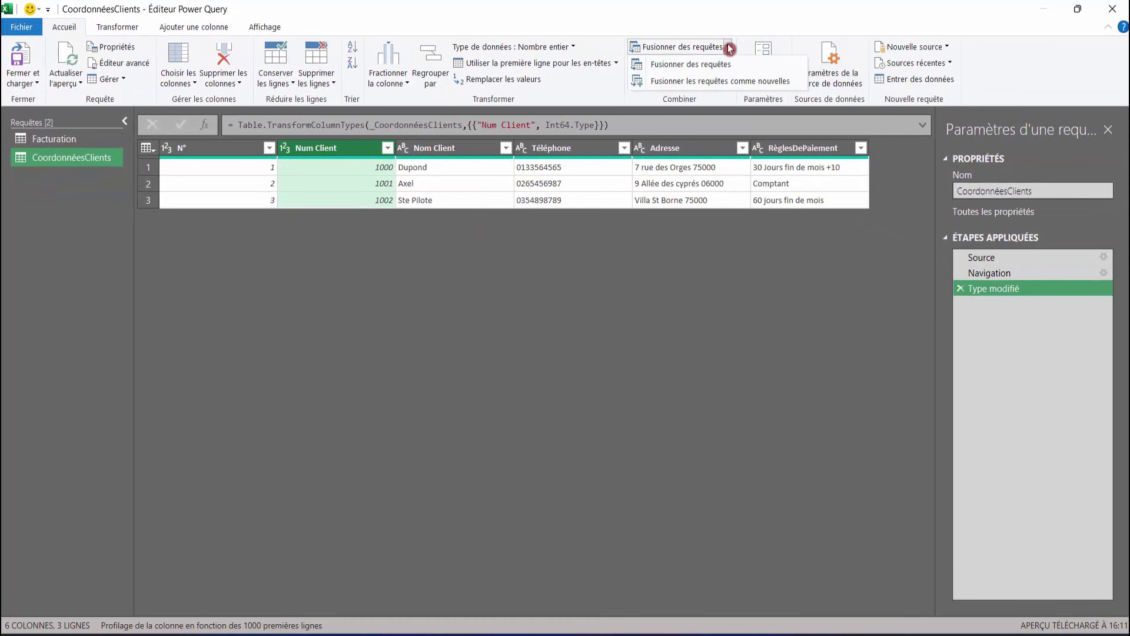
Merge as new query with Facturation, matching Num Client in both tables using Externe gauche
{"action": "left_click", "coordinate": [715, 84]}
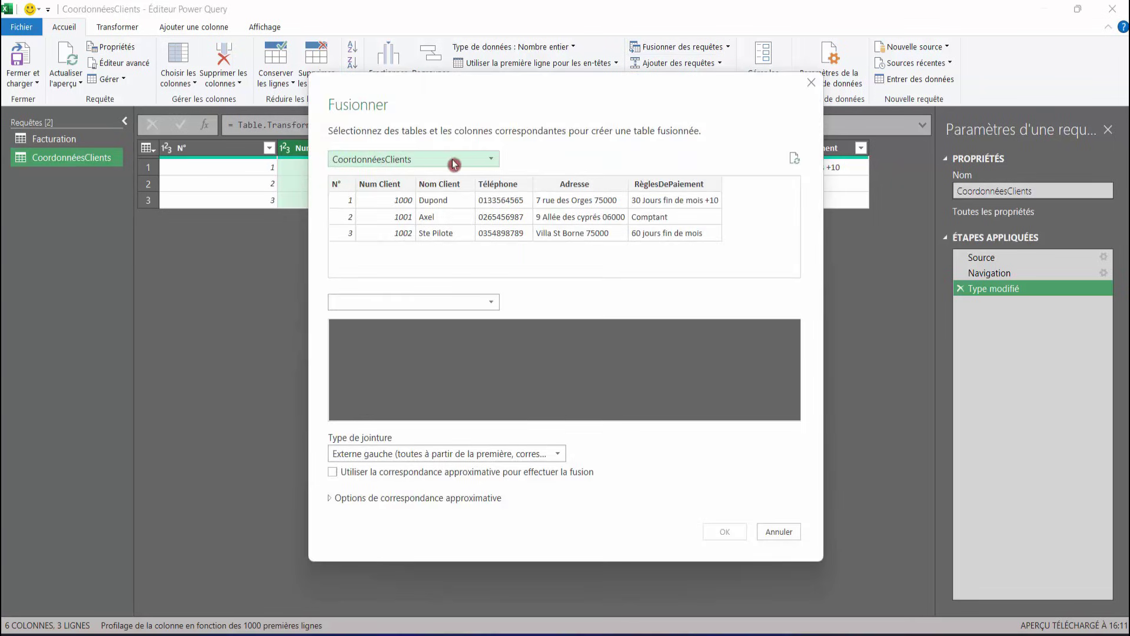
{"action": "left_click", "coordinate": [386, 303]}
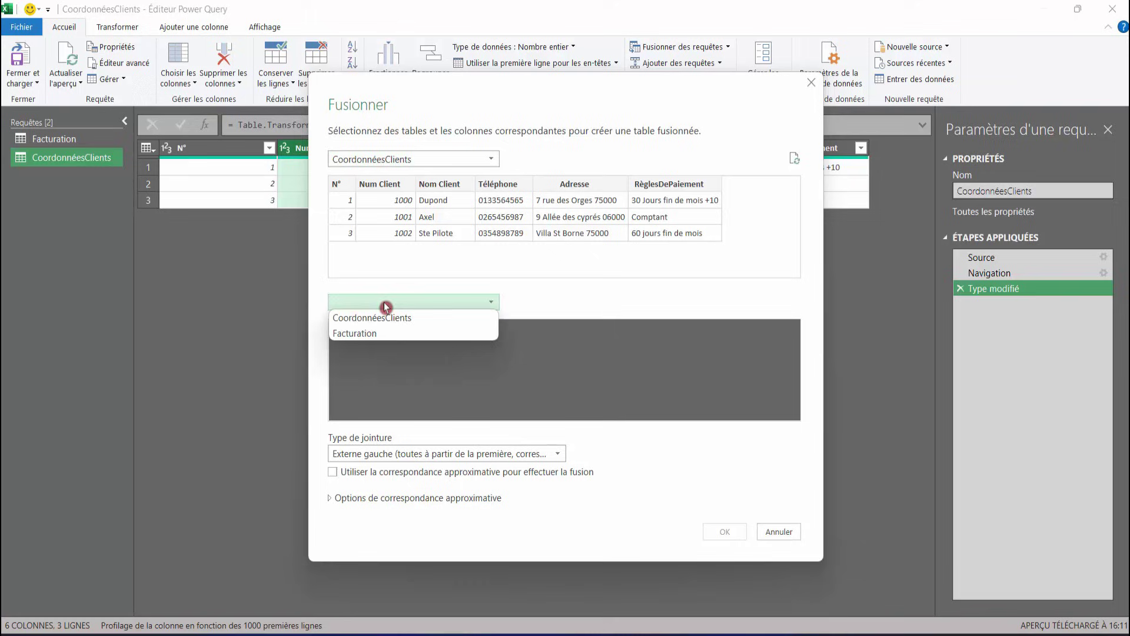
{"action": "left_click", "coordinate": [372, 334]}
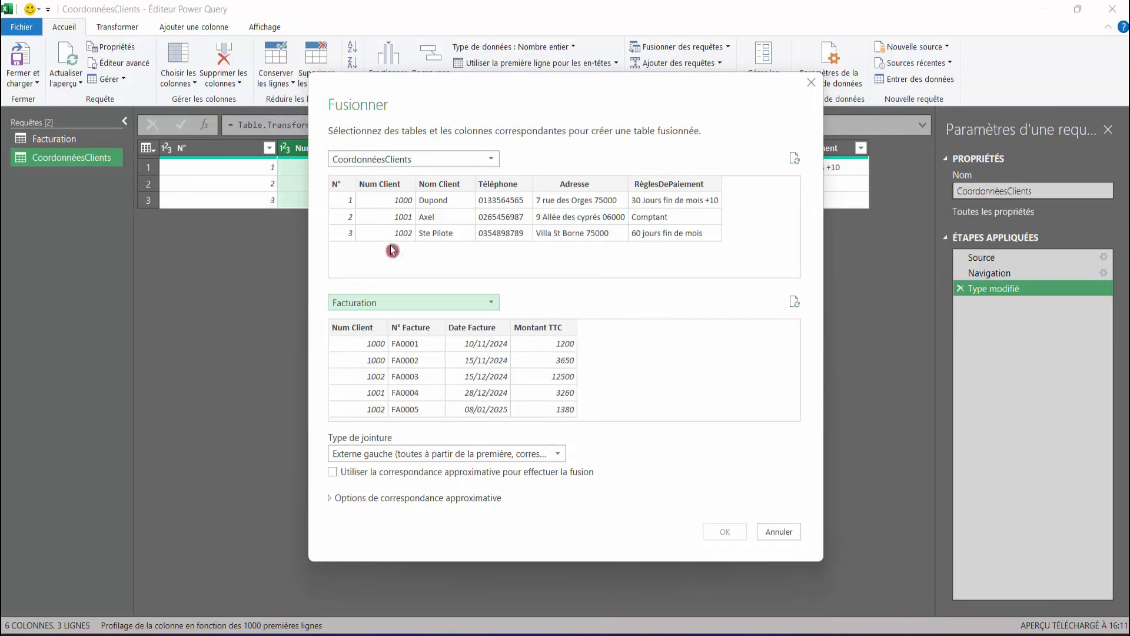
{"action": "left_click", "coordinate": [385, 185]}
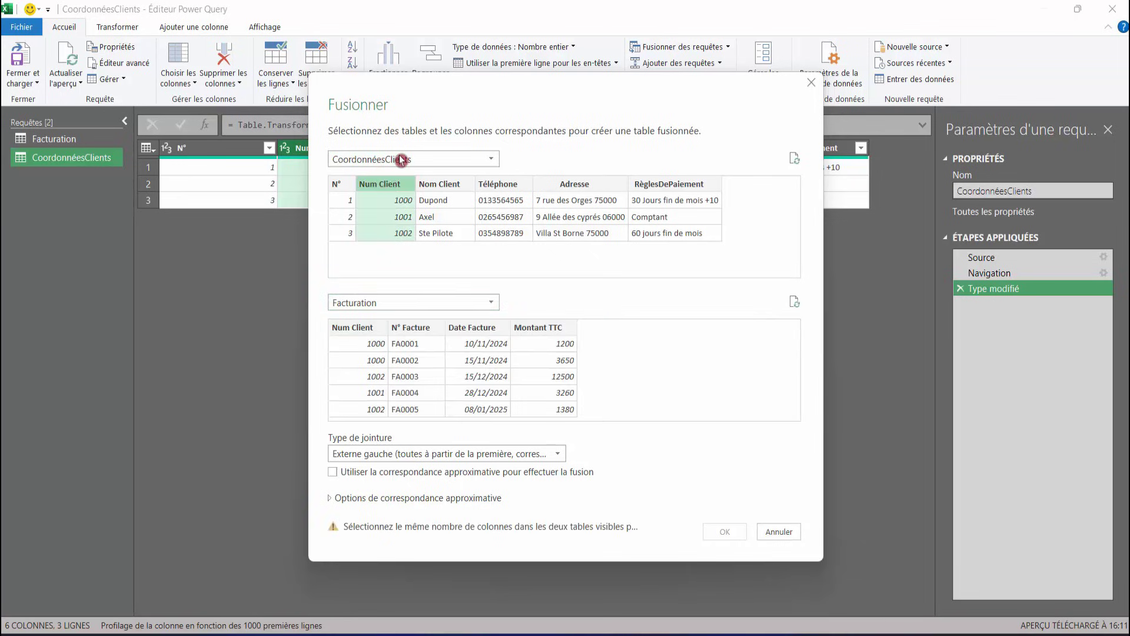
{"action": "left_click", "coordinate": [367, 329]}
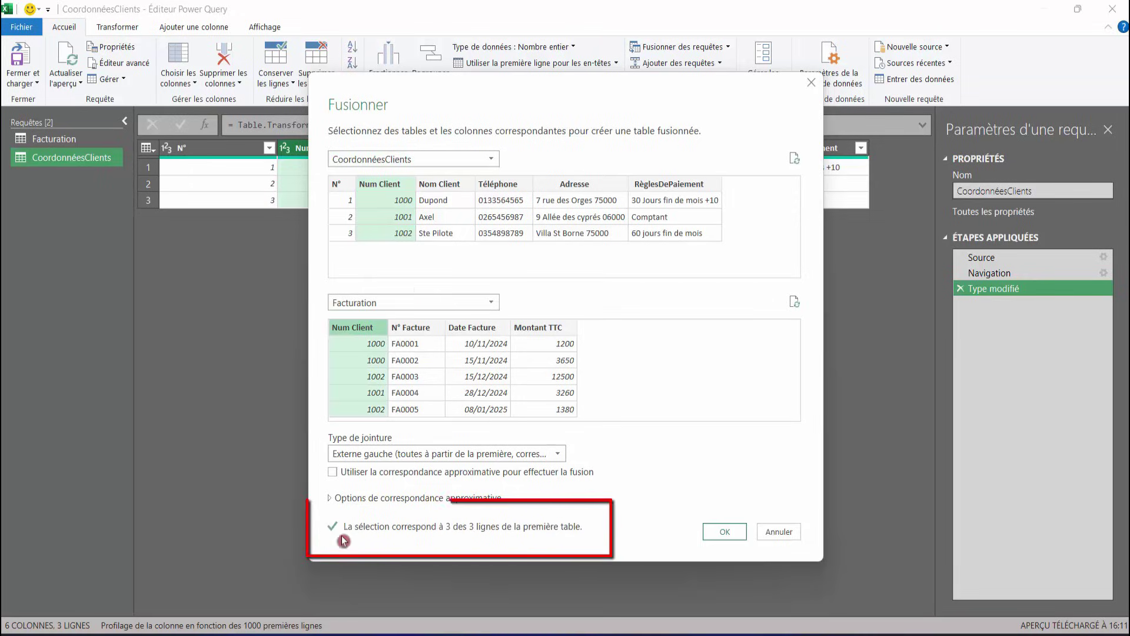
{"action": "left_click", "coordinate": [725, 531]}
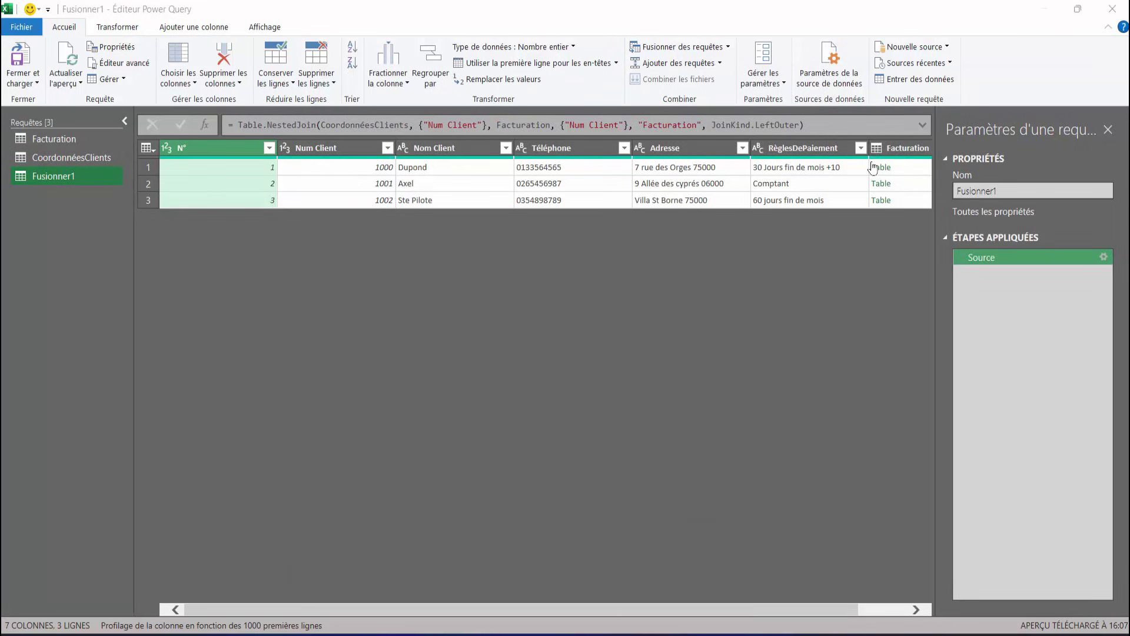
Expand Facturation into N° Facture, Date Facture and Montant TTC, leaving out Num Client
{"action": "left_click", "coordinate": [878, 154]}
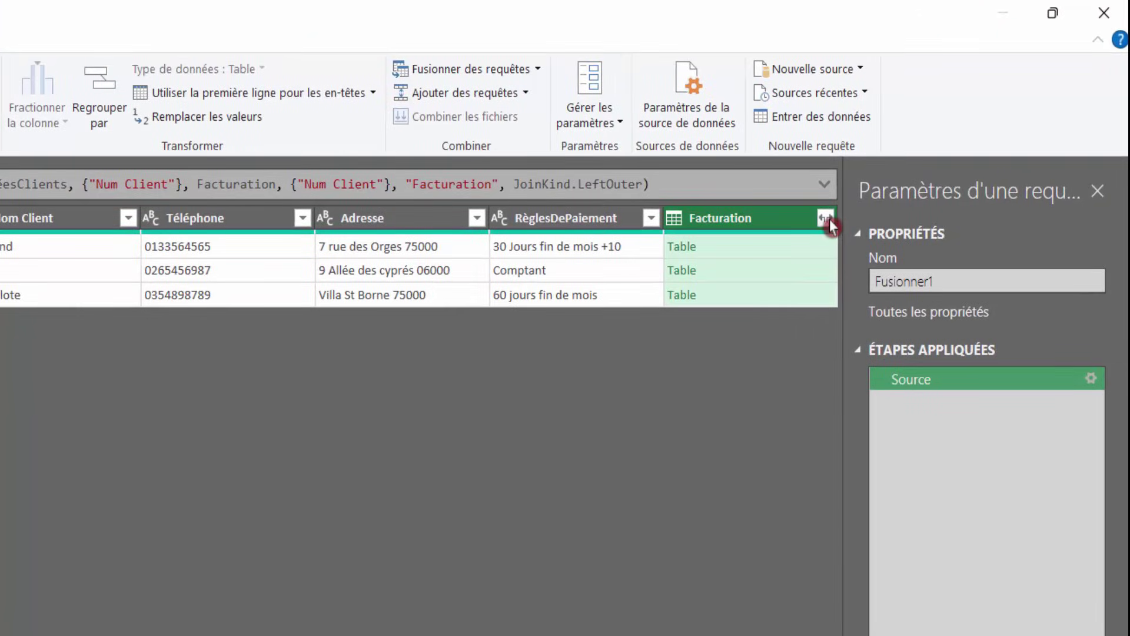
{"action": "left_click", "coordinate": [826, 220]}
{"action": "left_click", "coordinate": [510, 307]}
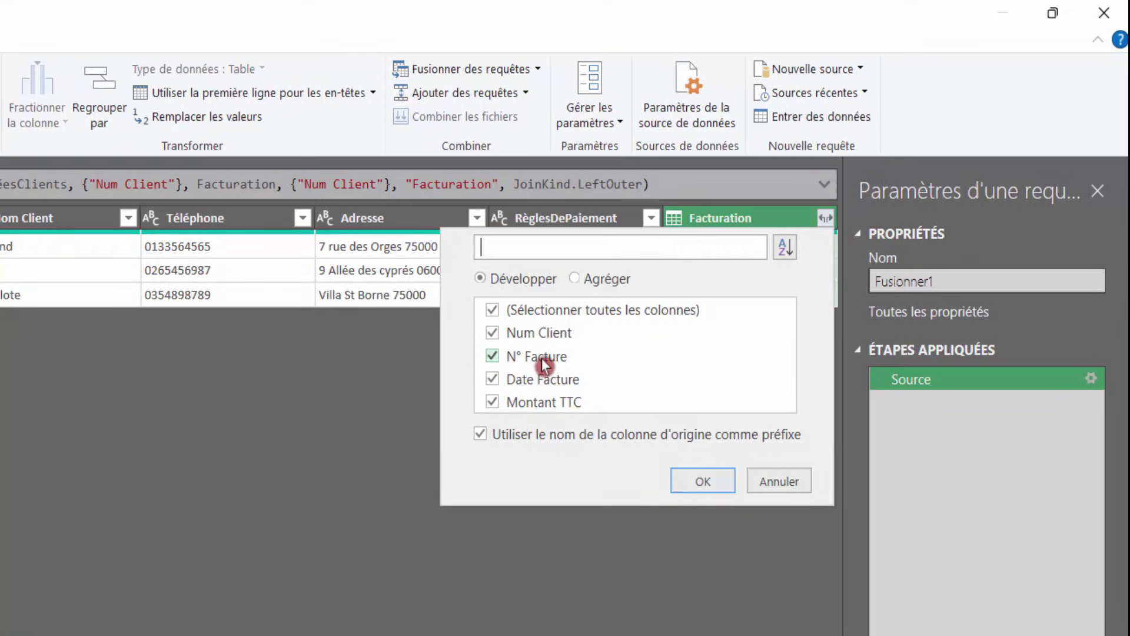
{"action": "left_click", "coordinate": [491, 332]}
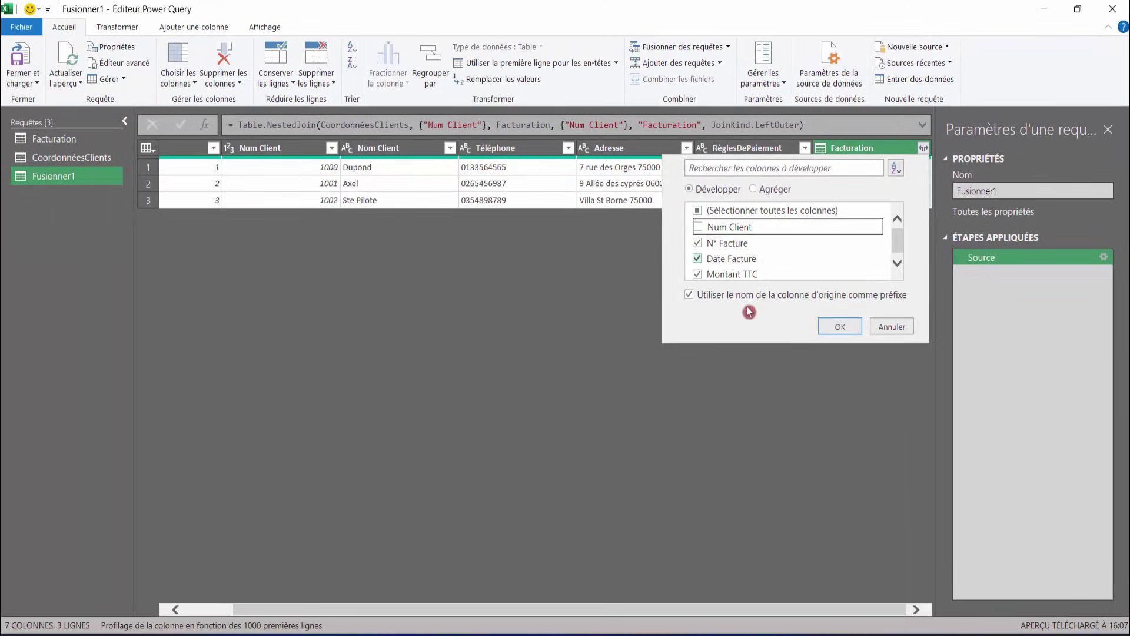
{"action": "left_click", "coordinate": [838, 329]}
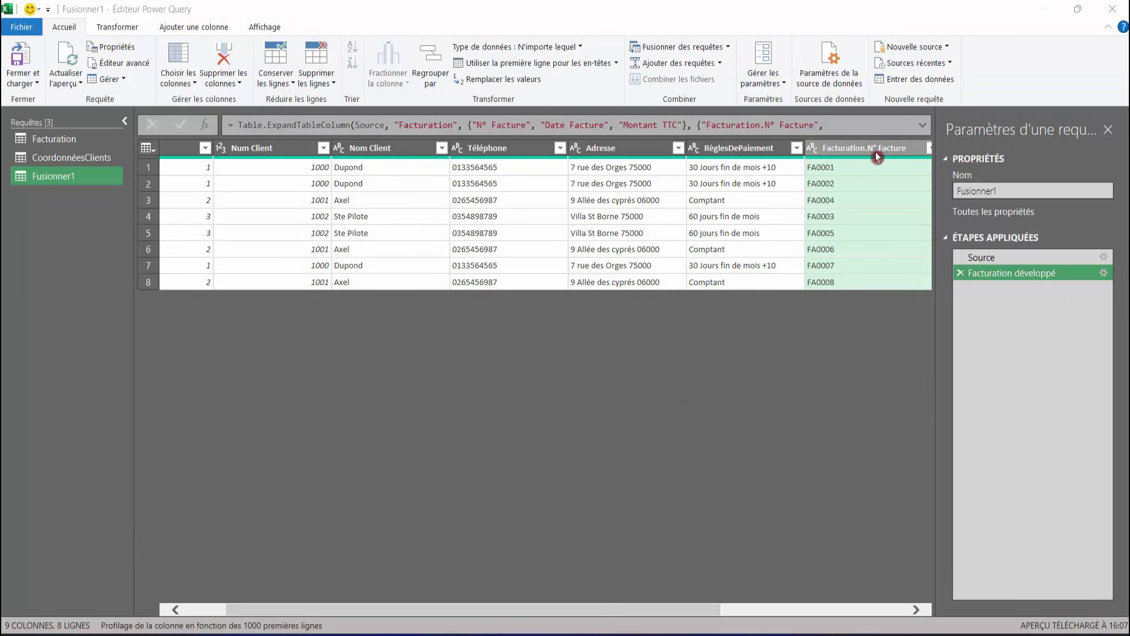
Rename the Facturation.N° Facture column to Facture Numéro
{"action": "double_click", "coordinate": [851, 153]}
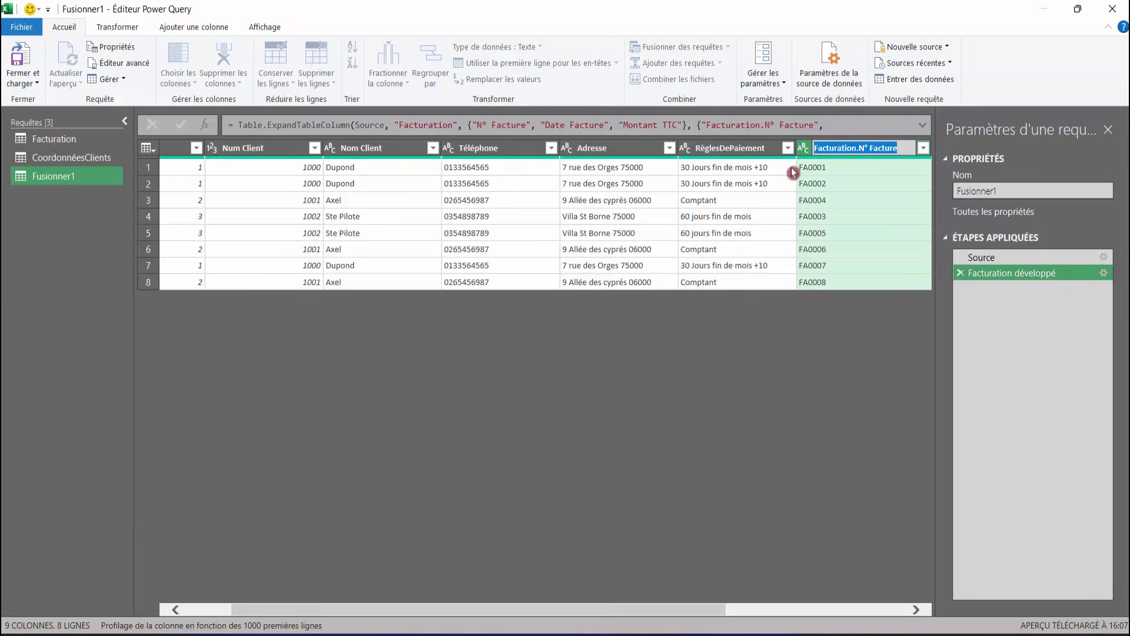
{"action": "left_click", "coordinate": [870, 147]}
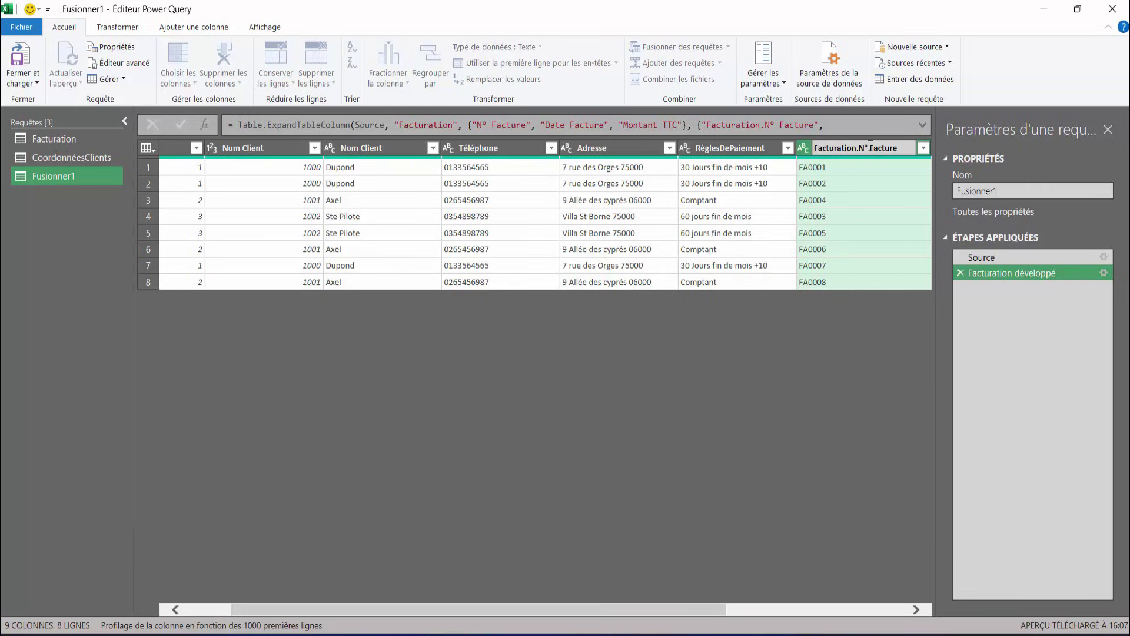
{"action": "left_click_drag", "start_coordinate": [869, 147], "coordinate": [801, 155]}
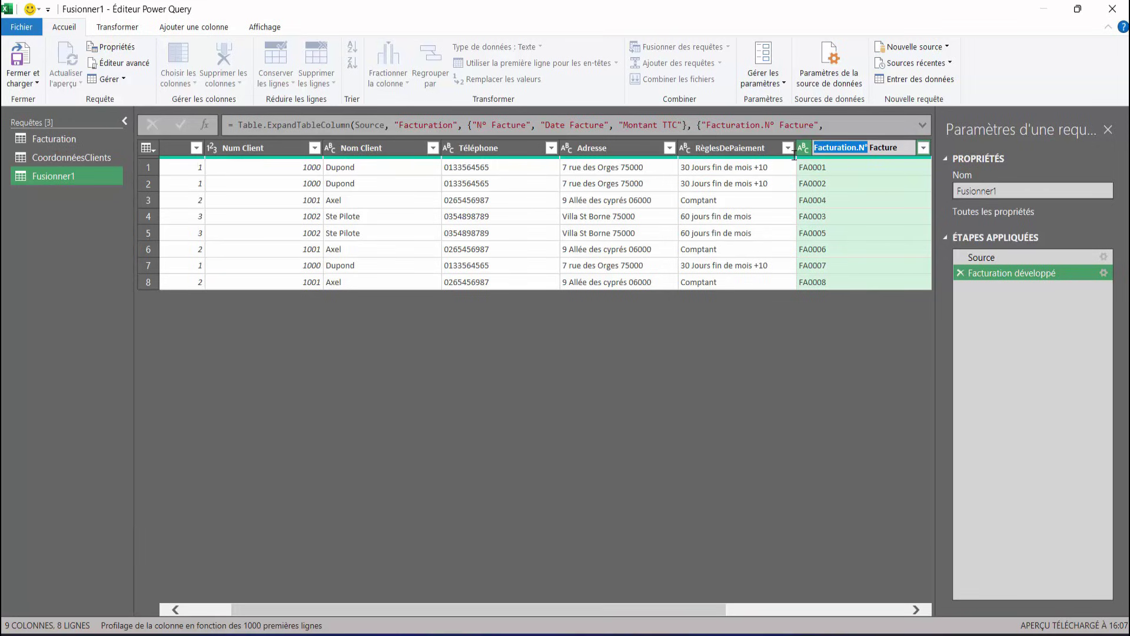
{"action": "type", "text": "Facture"}
{"action": "left_click", "coordinate": [862, 163]}
{"action": "left_click", "coordinate": [846, 147]}
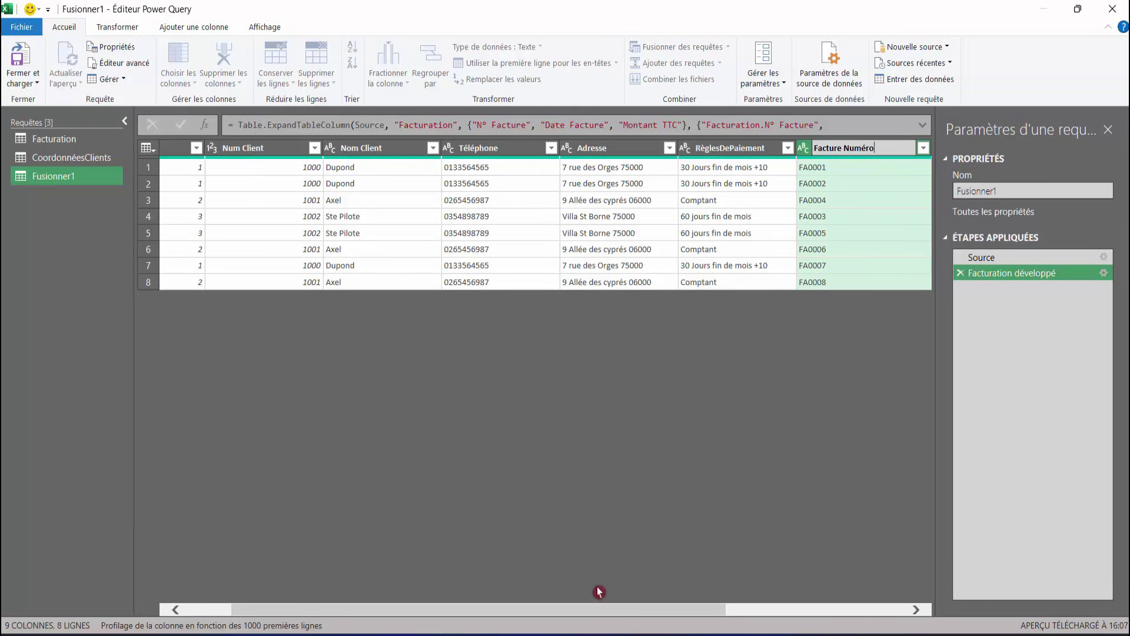
{"action": "key", "text": "Return"}
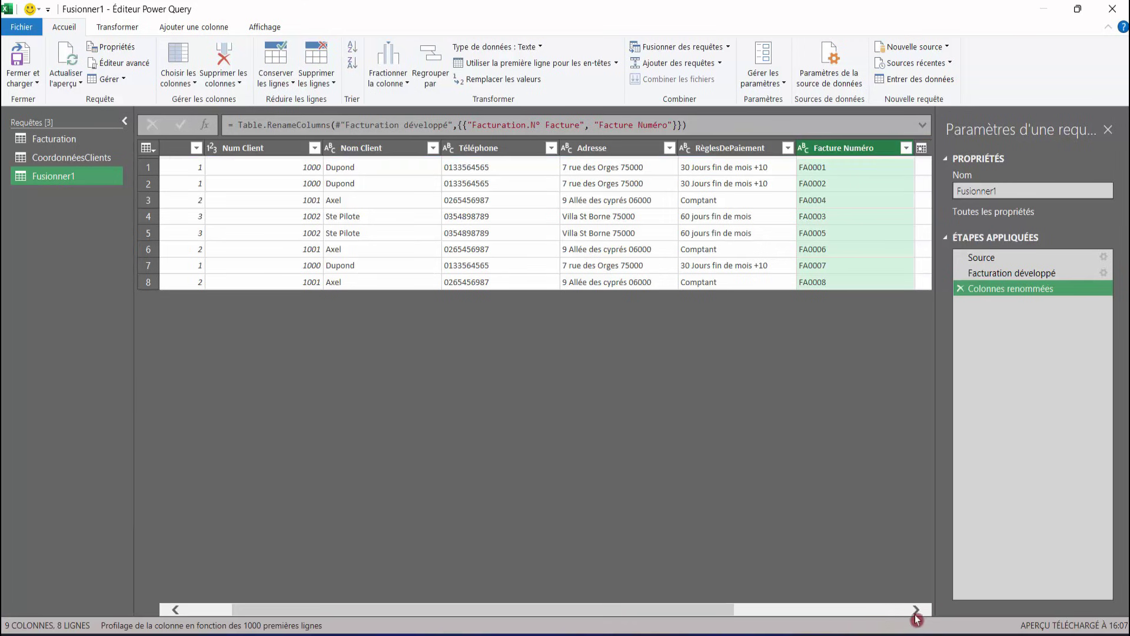
{"action": "left_click", "coordinate": [916, 610]}
{"action": "left_click", "coordinate": [916, 610]}
{"action": "left_click", "coordinate": [914, 611]}
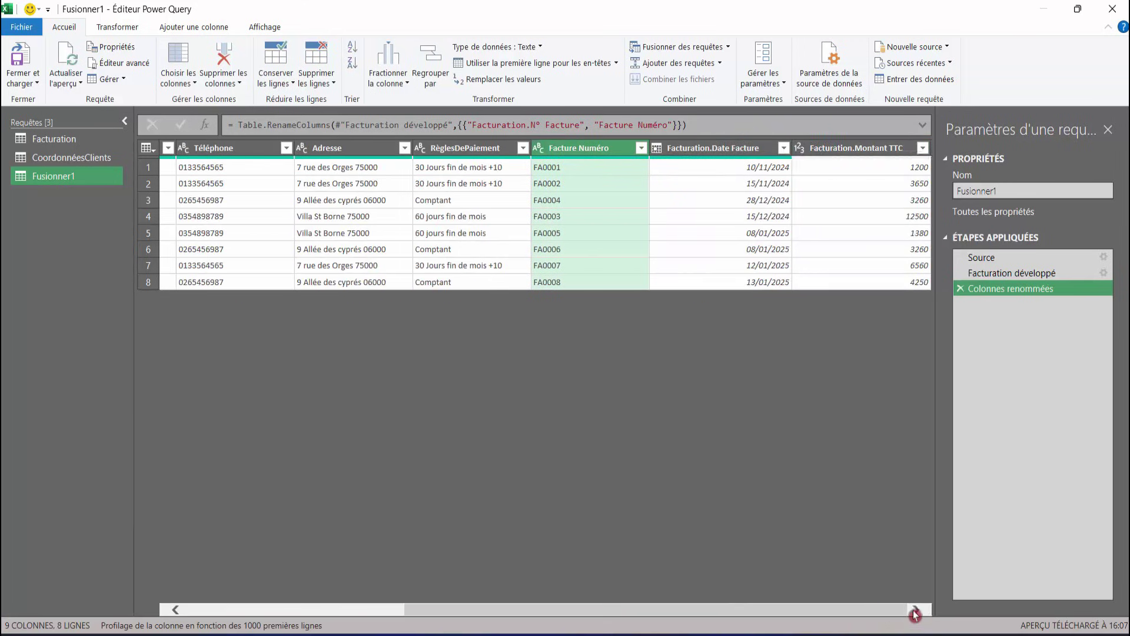
Rename Facturation.Date Facture to DateFacture
{"action": "double_click", "coordinate": [713, 148]}
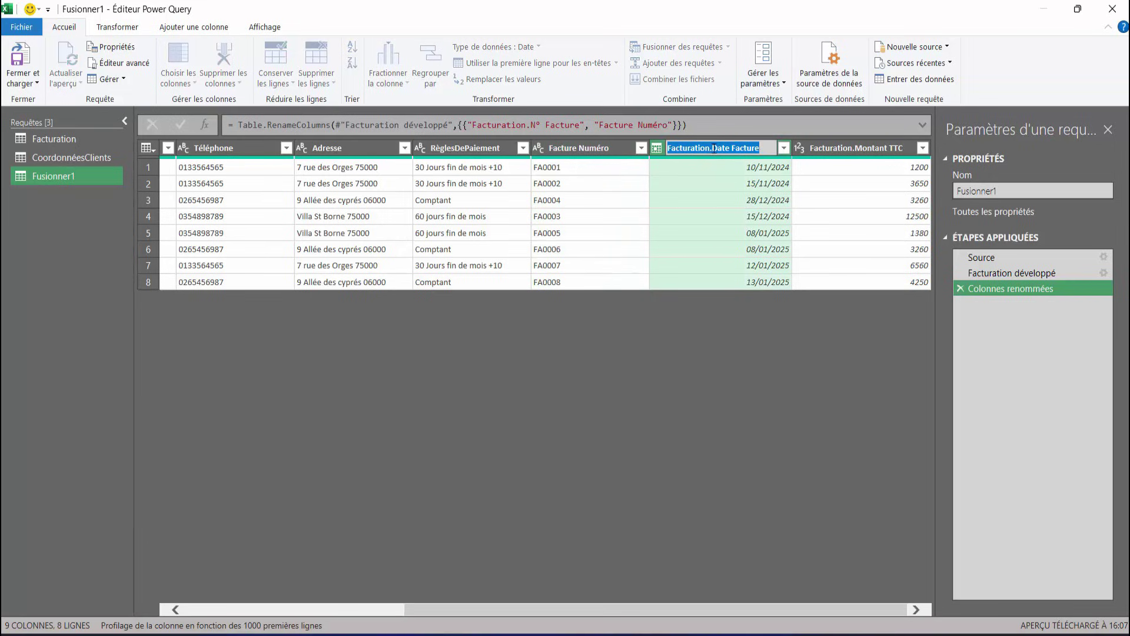
{"action": "left_click", "coordinate": [711, 147]}
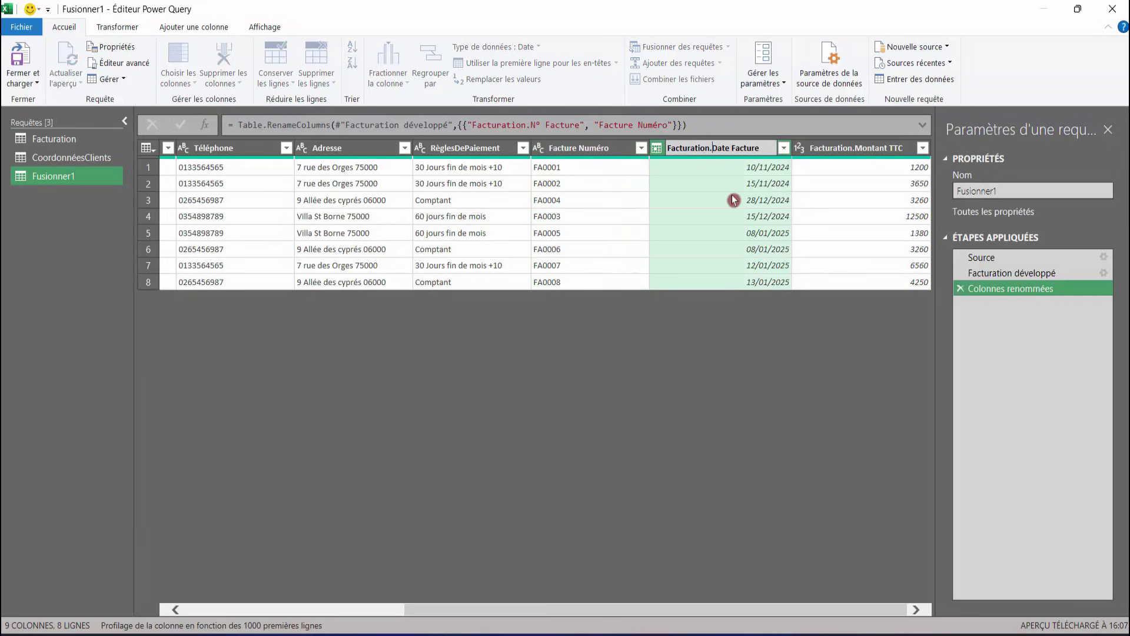
{"action": "key", "text": "BackSpace"}
{"action": "key", "text": "BackSpace"}
{"action": "key", "text": "BackSpace"}
{"action": "key", "text": "BackSpace"}
{"action": "key", "text": "BackSpace"}
{"action": "key", "text": "BackSpace"}
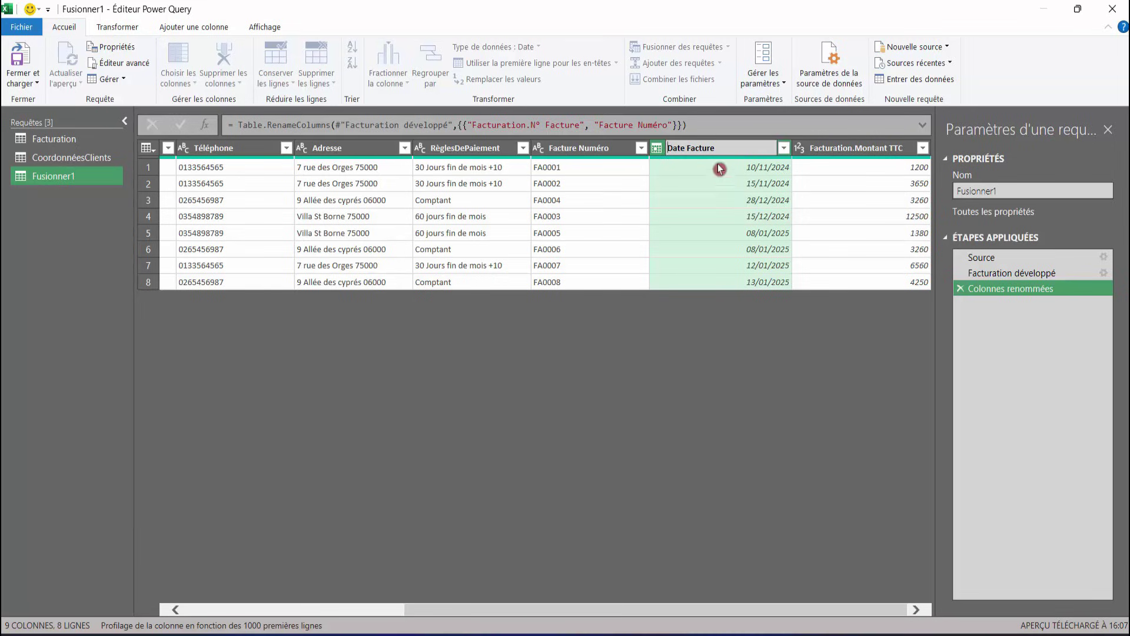
{"action": "left_click", "coordinate": [819, 291]}
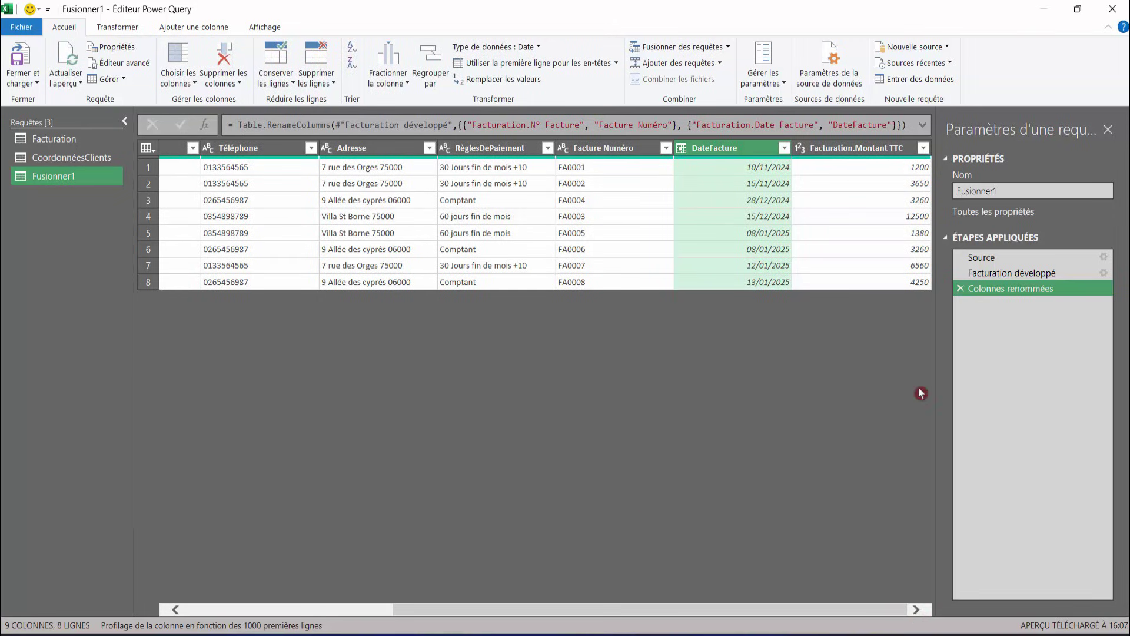
Rename Facturation.Montant TTC to Montant TTC
{"action": "left_click", "coordinate": [847, 155]}
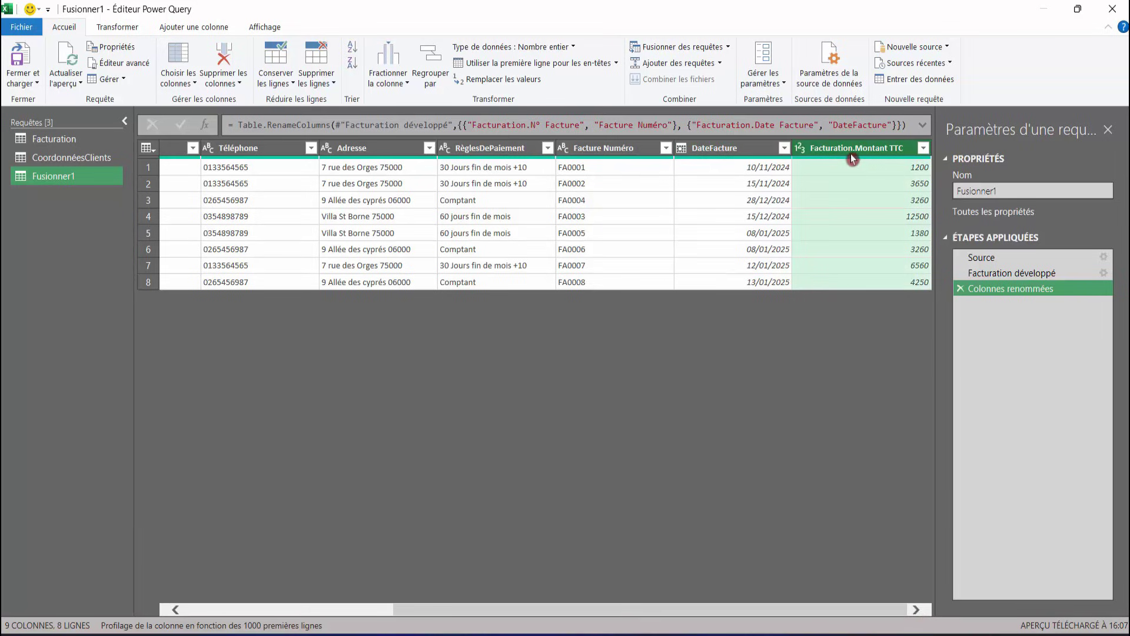
{"action": "double_click", "coordinate": [851, 151]}
{"action": "left_click", "coordinate": [887, 216]}
{"action": "type", "text": "****"}
{"action": "key", "text": "BackSpace"}
{"action": "key", "text": "BackSpace"}
{"action": "key", "text": "BackSpace"}
{"action": "key", "text": "BackSpace"}
{"action": "key", "text": "BackSpace"}
{"action": "key", "text": "BackSpace"}
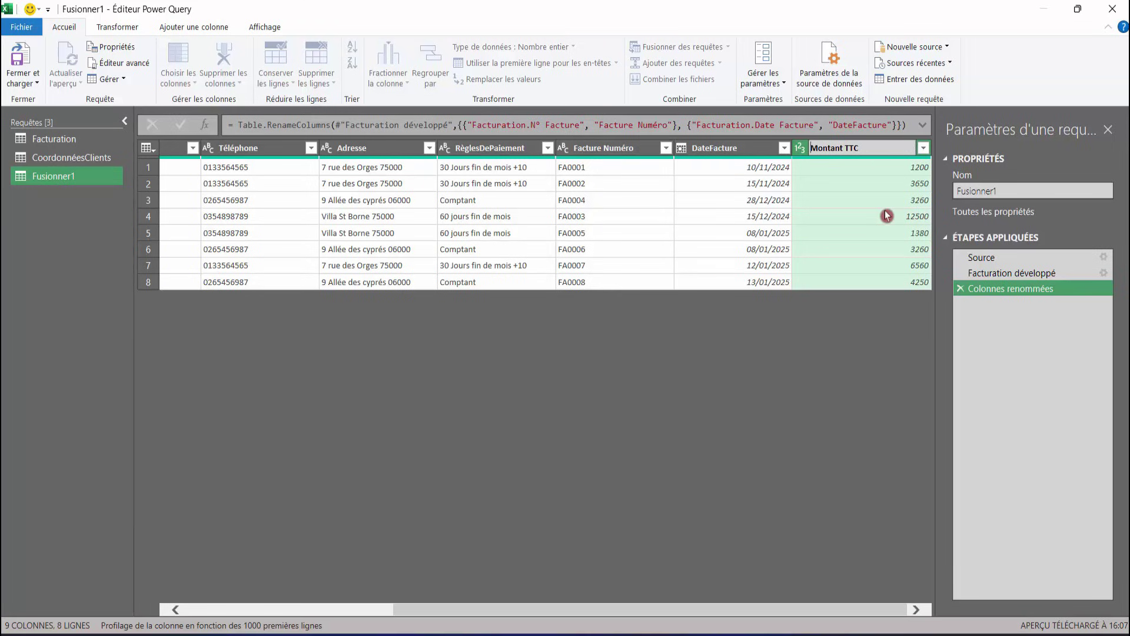
{"action": "key", "text": "Return"}
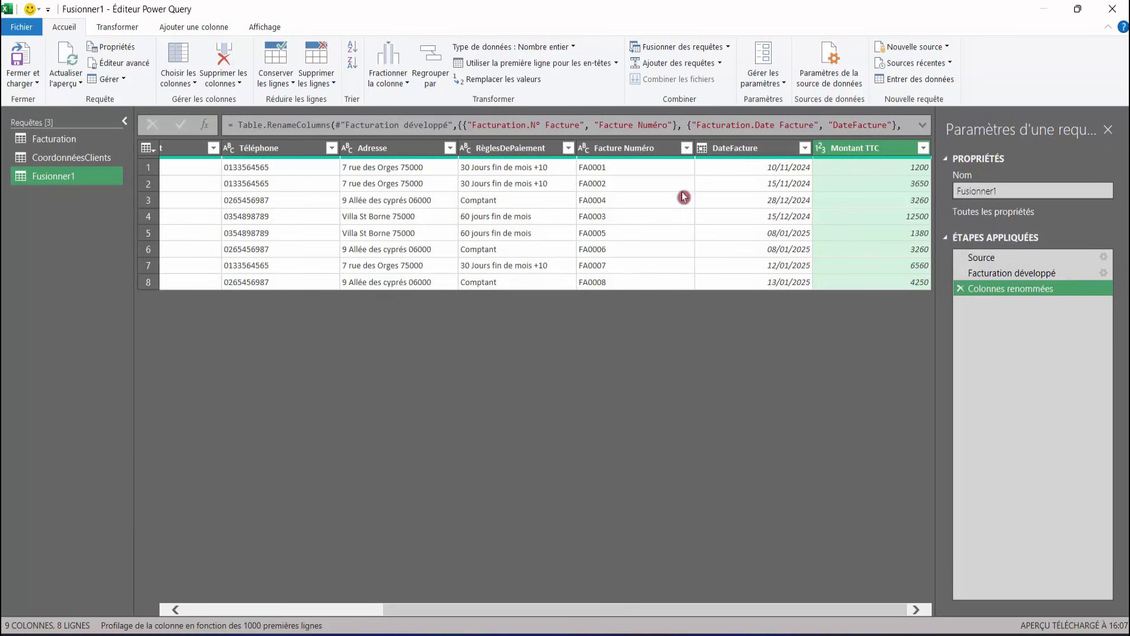
{"action": "left_click", "coordinate": [176, 610]}
{"action": "left_click", "coordinate": [176, 610]}
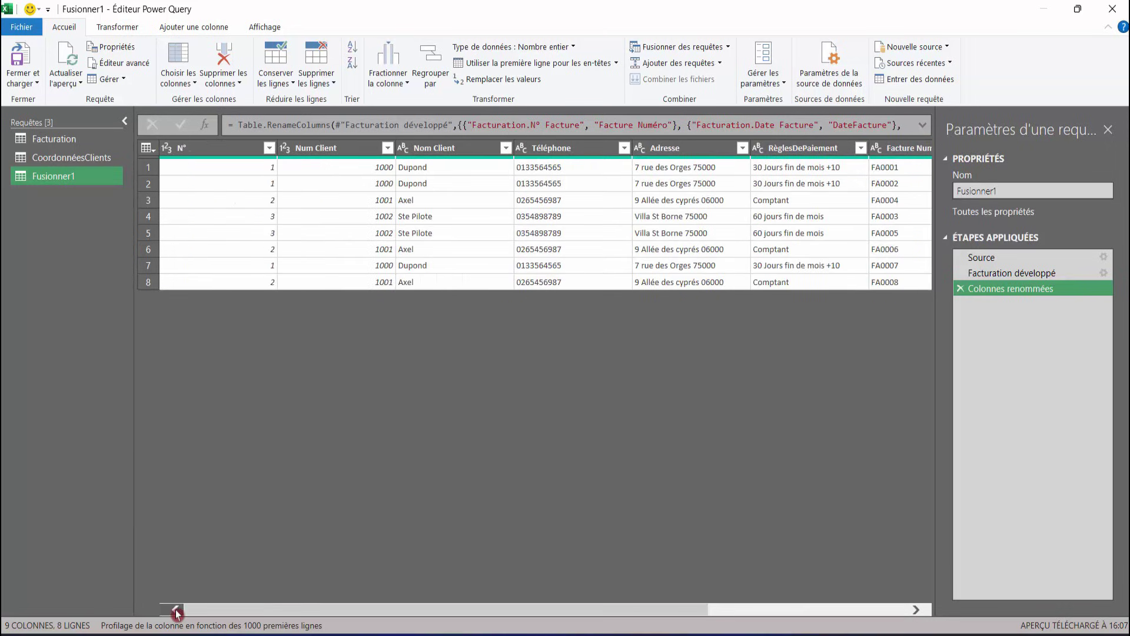
{"action": "left_click", "coordinate": [213, 156]}
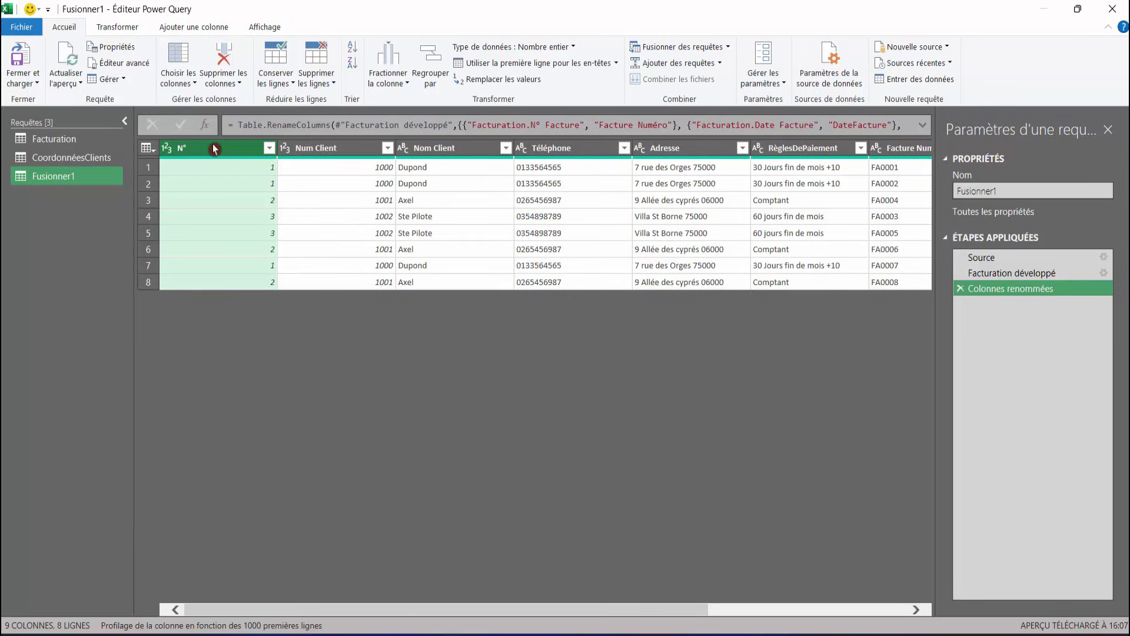
Remove the N° column from Fusionner1 with Supprimer, leaving 8 columns
{"action": "right_click", "coordinate": [215, 148]}
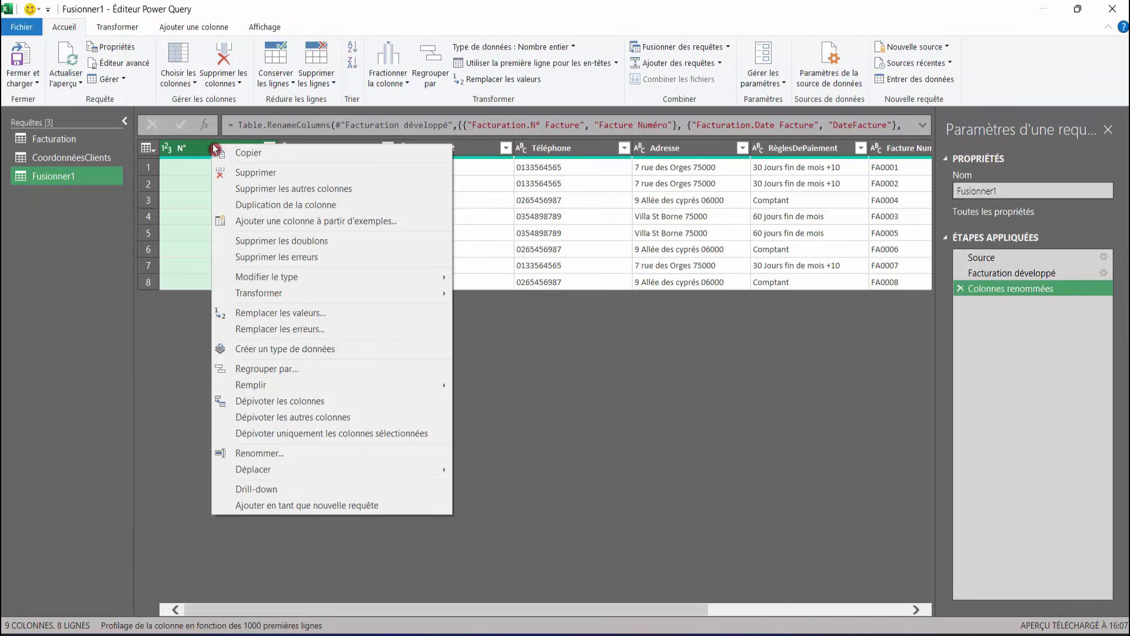
{"action": "left_click", "coordinate": [240, 173]}
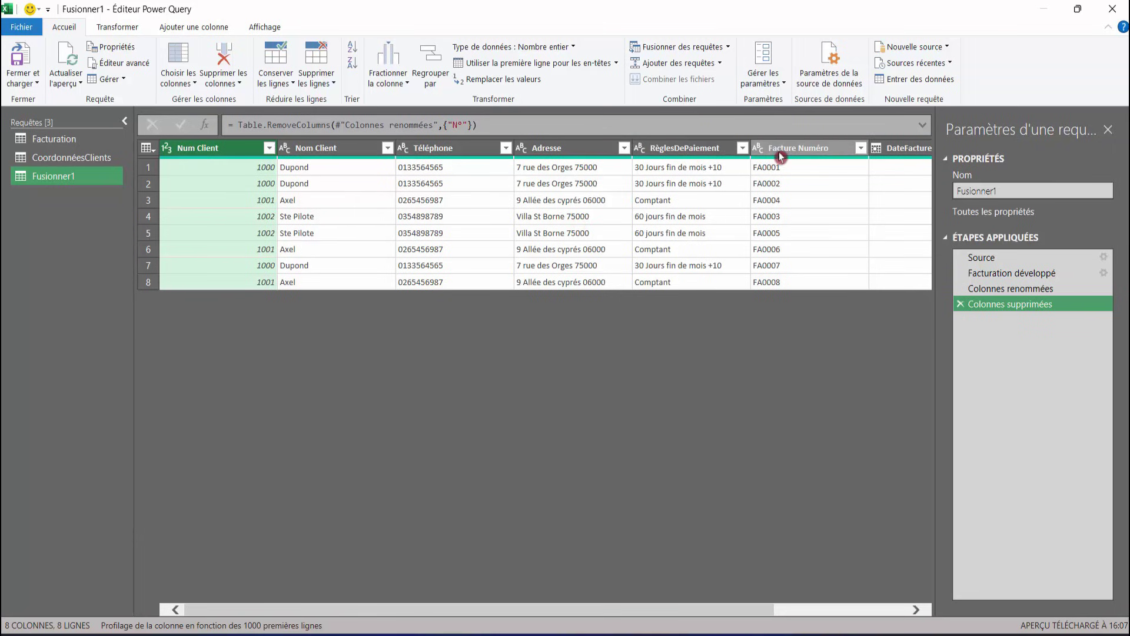
{"action": "left_click", "coordinate": [916, 609]}
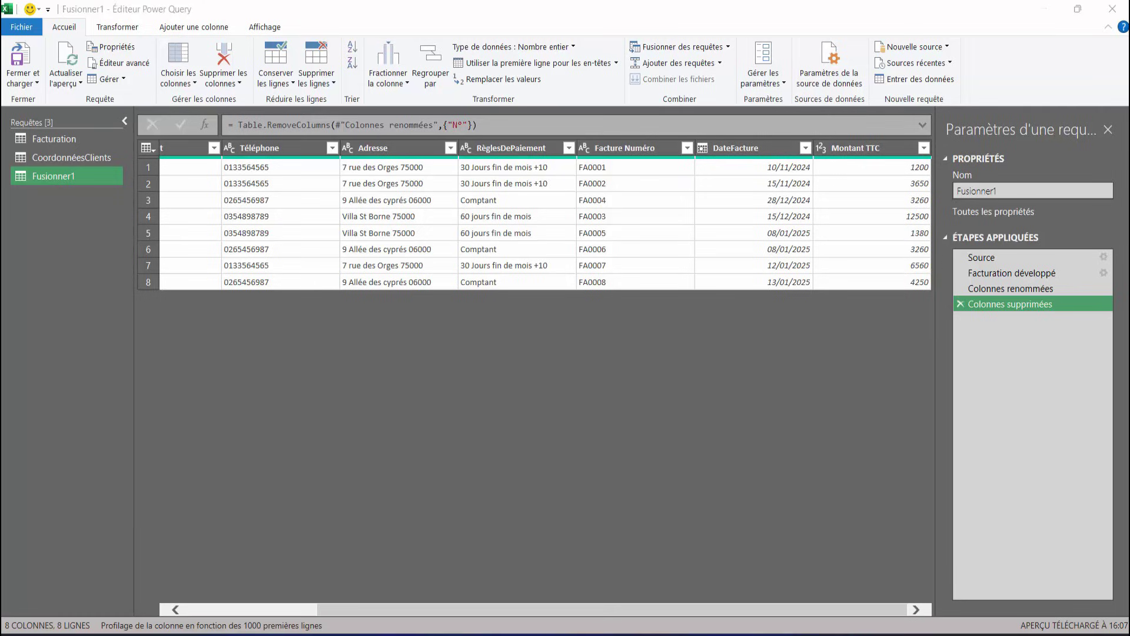
{"action": "left_click", "coordinate": [442, 234]}
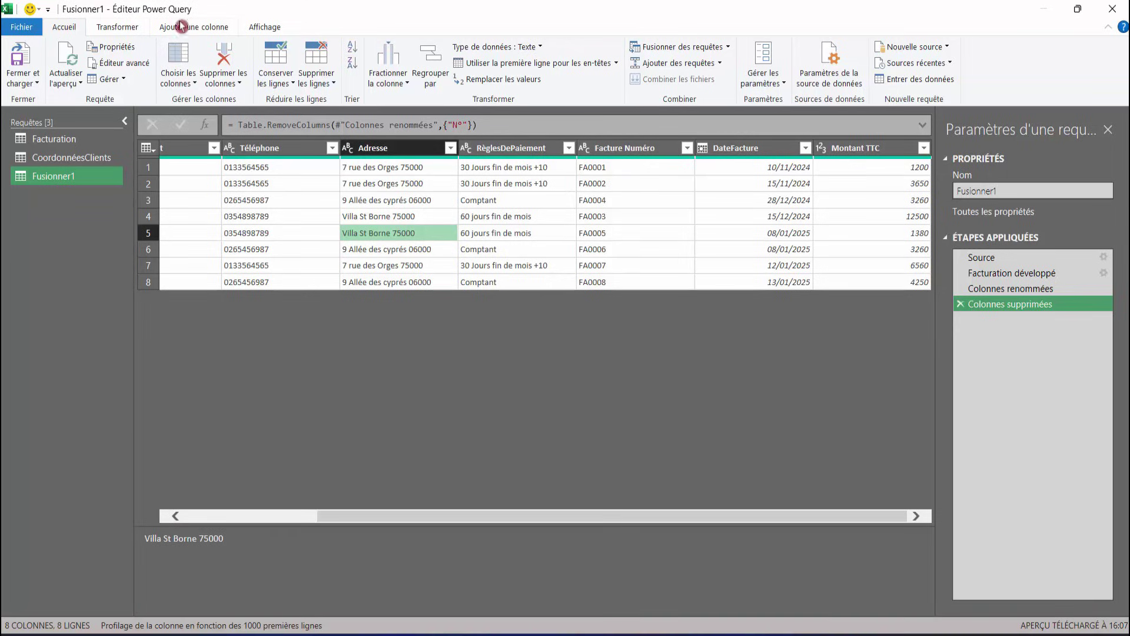
Start a custom column named Echéance and paste the RèglesDePaiement/DateFacture due-date formula
{"action": "left_click", "coordinate": [196, 29]}
{"action": "left_click", "coordinate": [83, 63]}
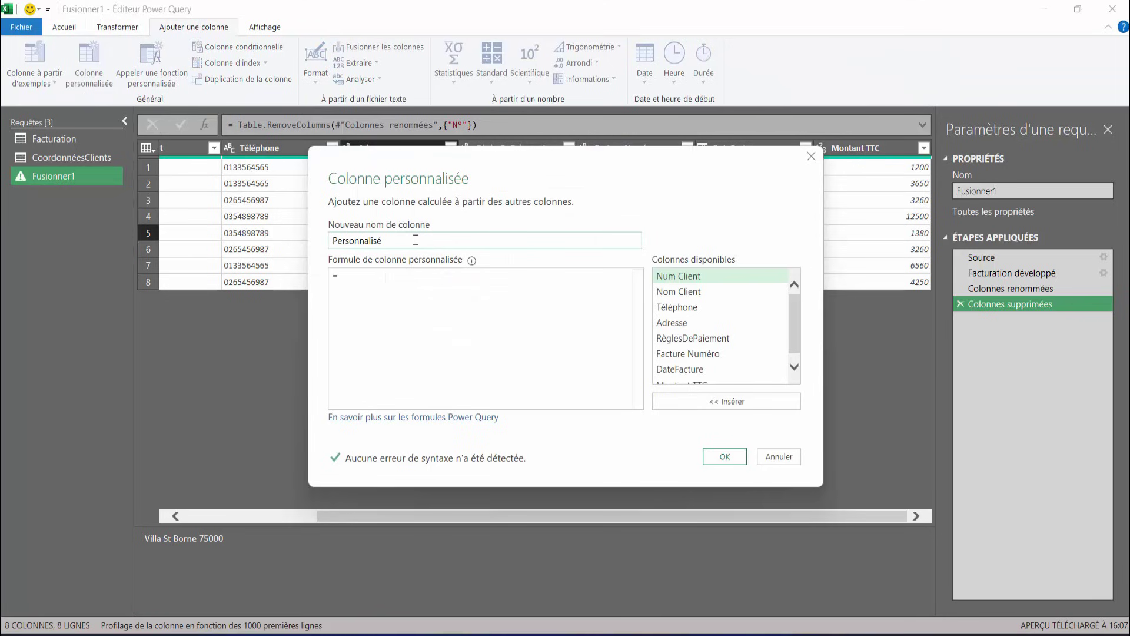
{"action": "left_click_drag", "start_coordinate": [416, 239], "coordinate": [332, 240]}
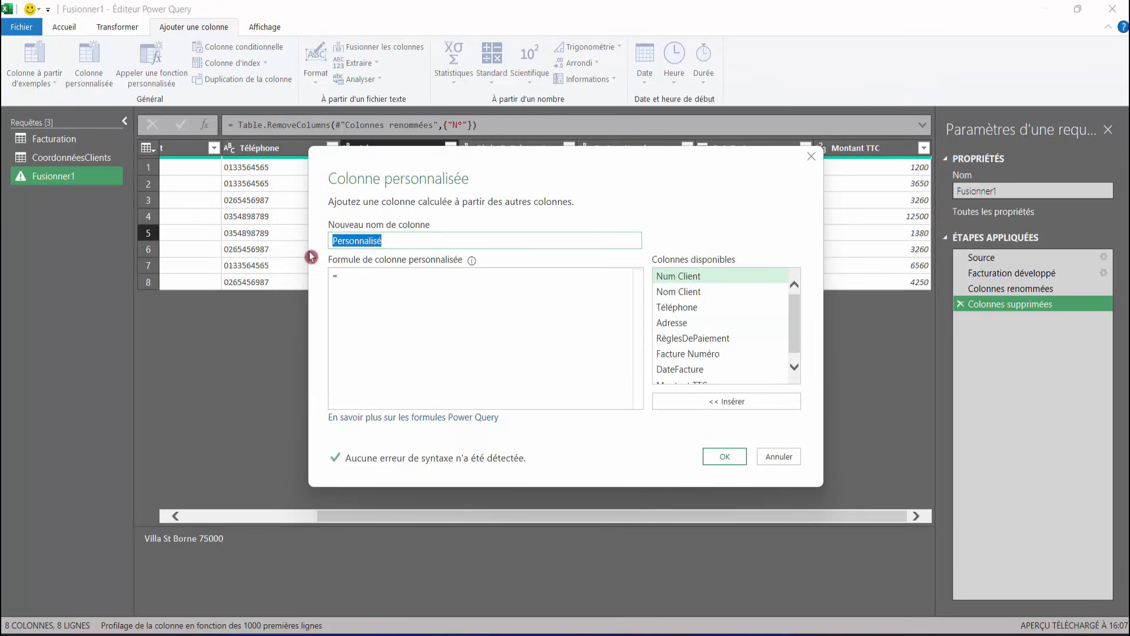
{"action": "type", "text": "Echéa"}
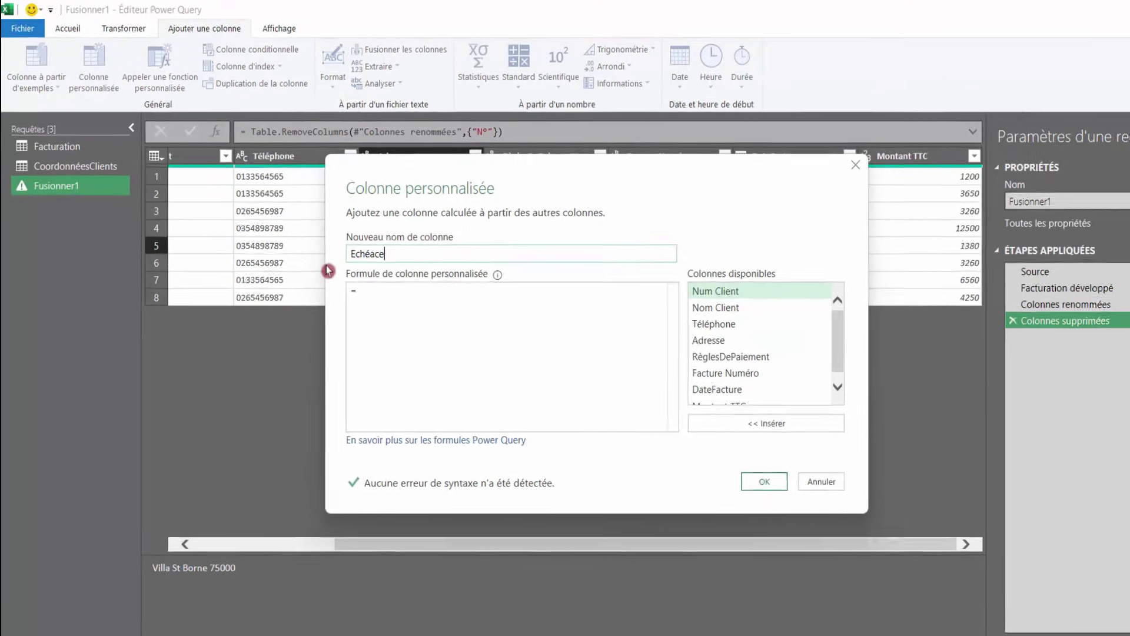
{"action": "type", "text": "n"}
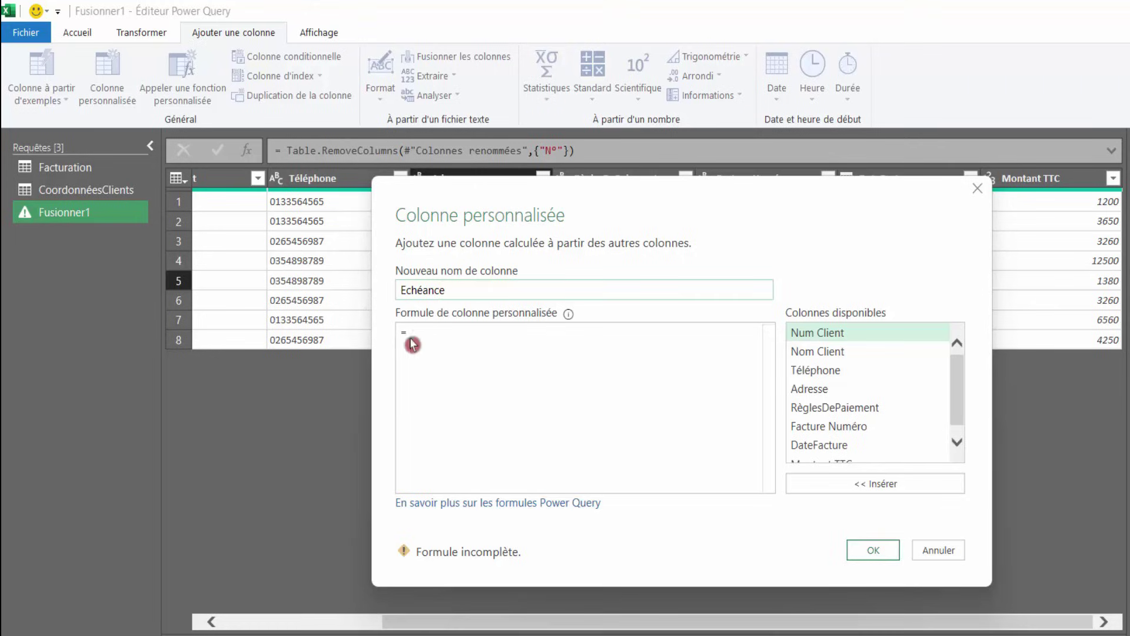
{"action": "left_click", "coordinate": [436, 334]}
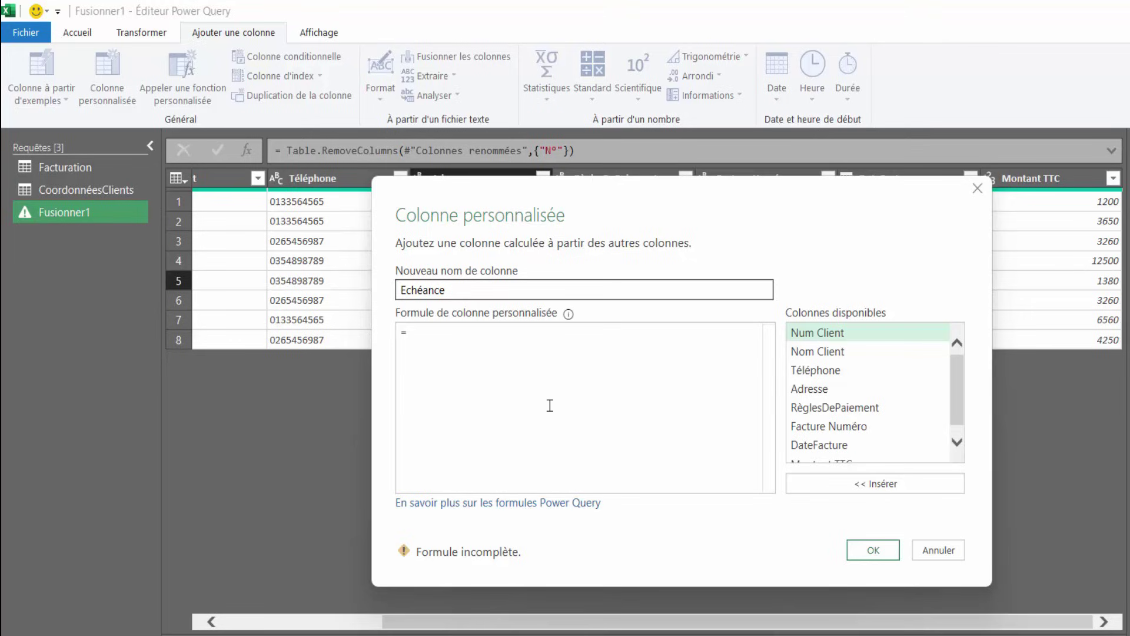
{"action": "type", "text": "if [RèglesDePaiement] = \"30 jours fin de mois +10\" then     Date.AddDays(Date.AddDays(Date.EndOfMonth([DateFacture]), 30), 10)   else if [RèglesDePaiement] = \"60 jours fin de mois\" then     Date.AddDays(Date.EndOfMonth([DateFacture]), 60)   else if [RèglesDePaiement] = \"Comptant\" then     [DateFacture]   else     null"}
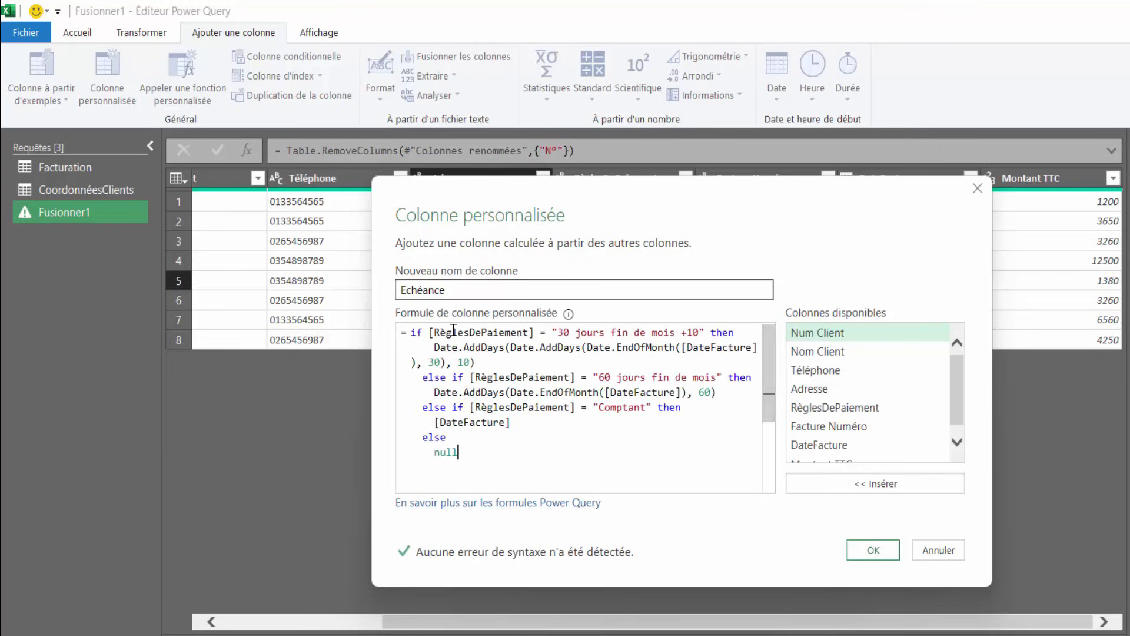
{"action": "left_click_drag", "start_coordinate": [848, 199], "coordinate": [823, 305]}
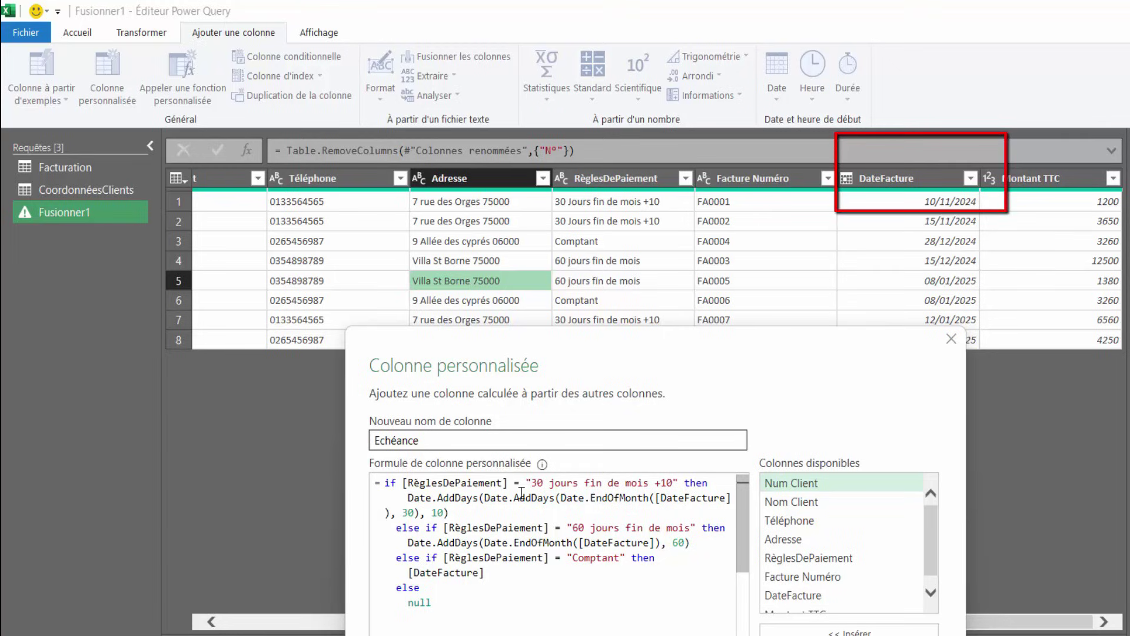
{"action": "left_click_drag", "start_coordinate": [485, 498], "coordinate": [657, 499]}
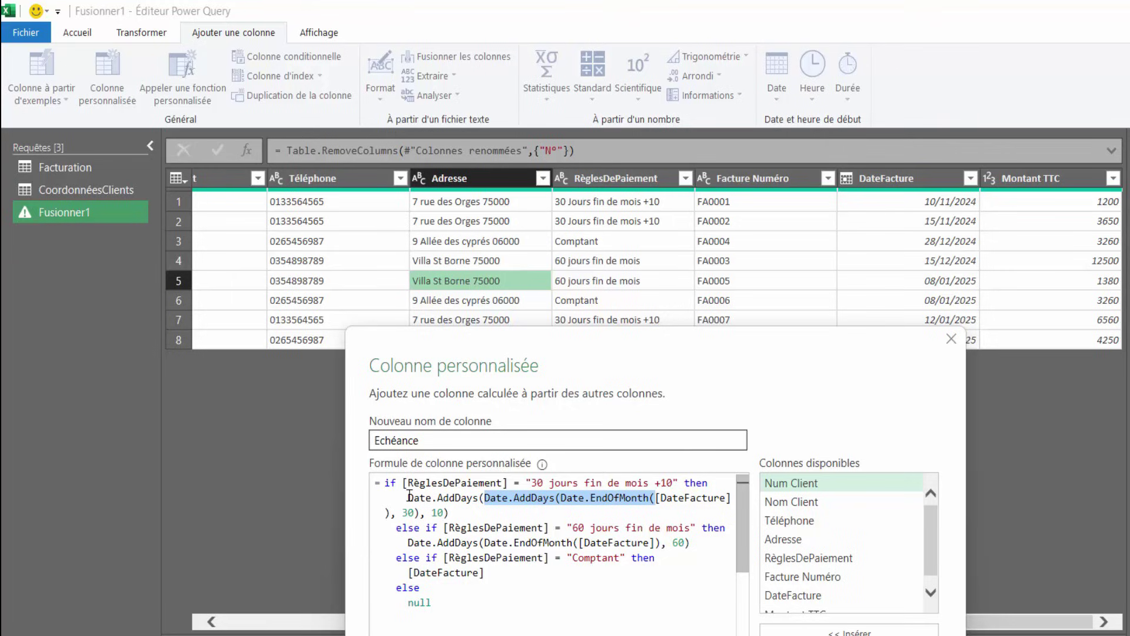
{"action": "left_click_drag", "start_coordinate": [408, 497], "coordinate": [475, 497]}
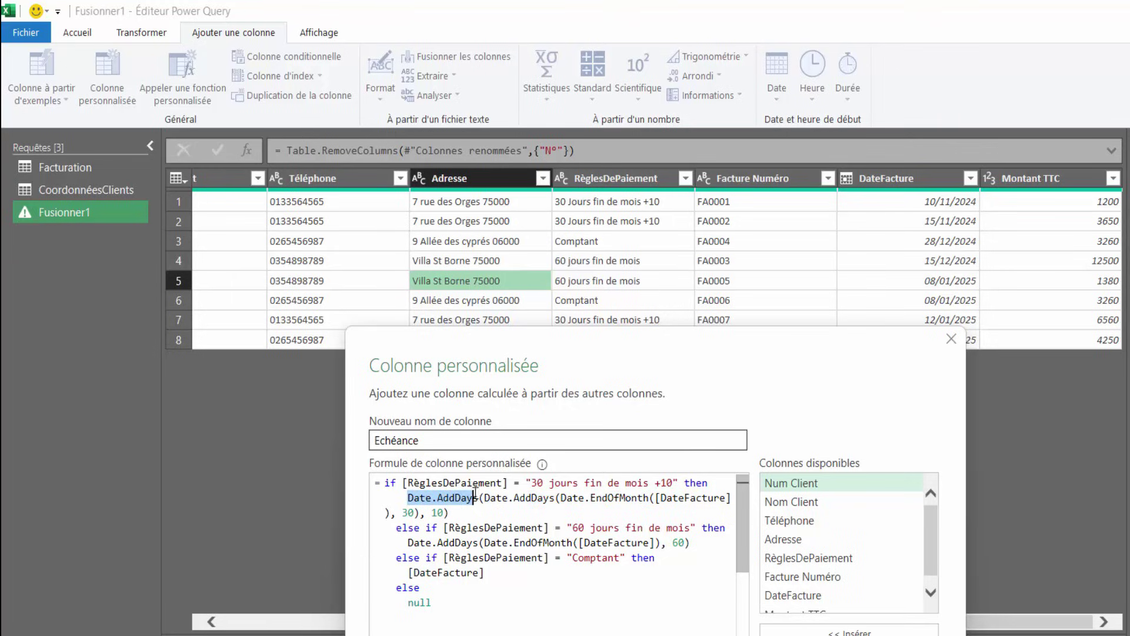
{"action": "left_click_drag", "start_coordinate": [425, 512], "coordinate": [446, 512]}
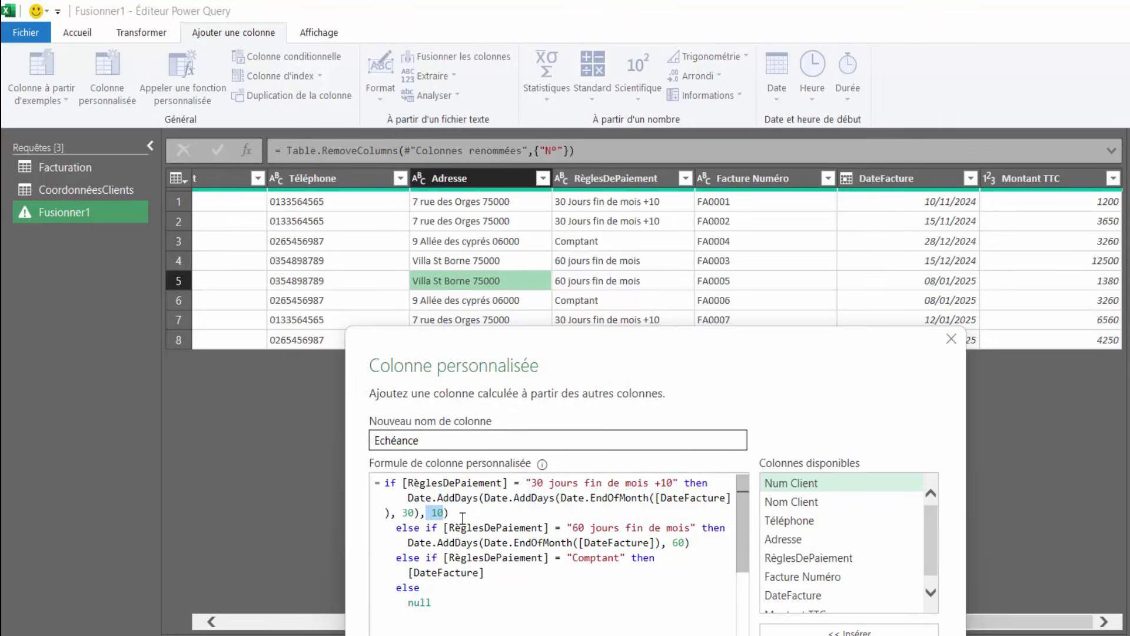
{"action": "left_click", "coordinate": [421, 527]}
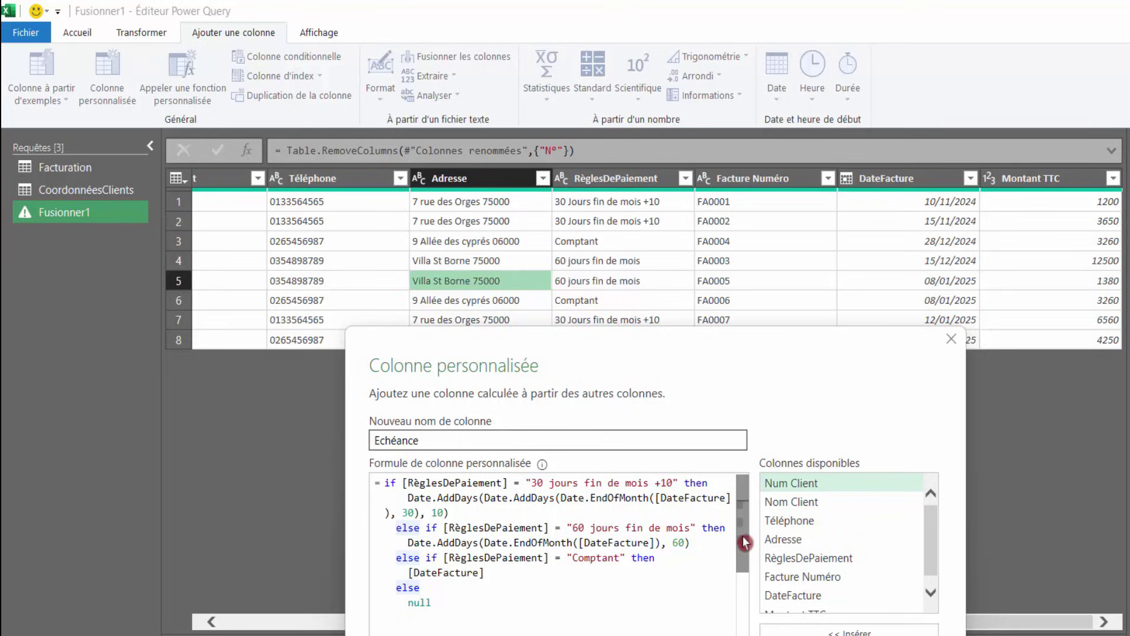
{"action": "double_click", "coordinate": [407, 542]}
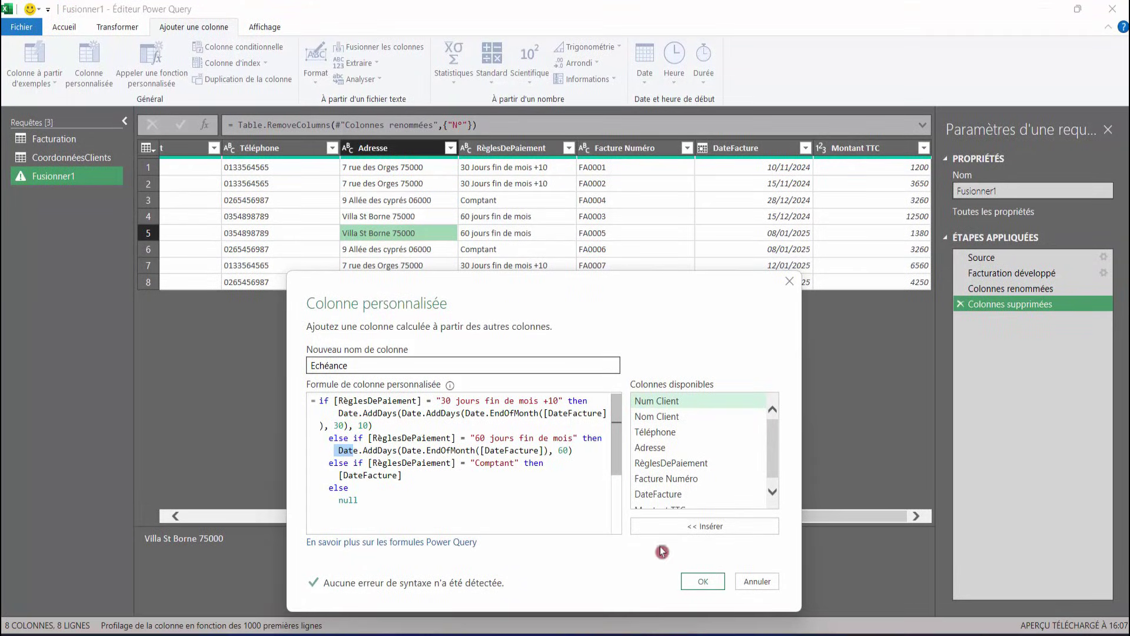
Confirm the Echéance custom column and bring it into view
{"action": "left_click", "coordinate": [707, 583]}
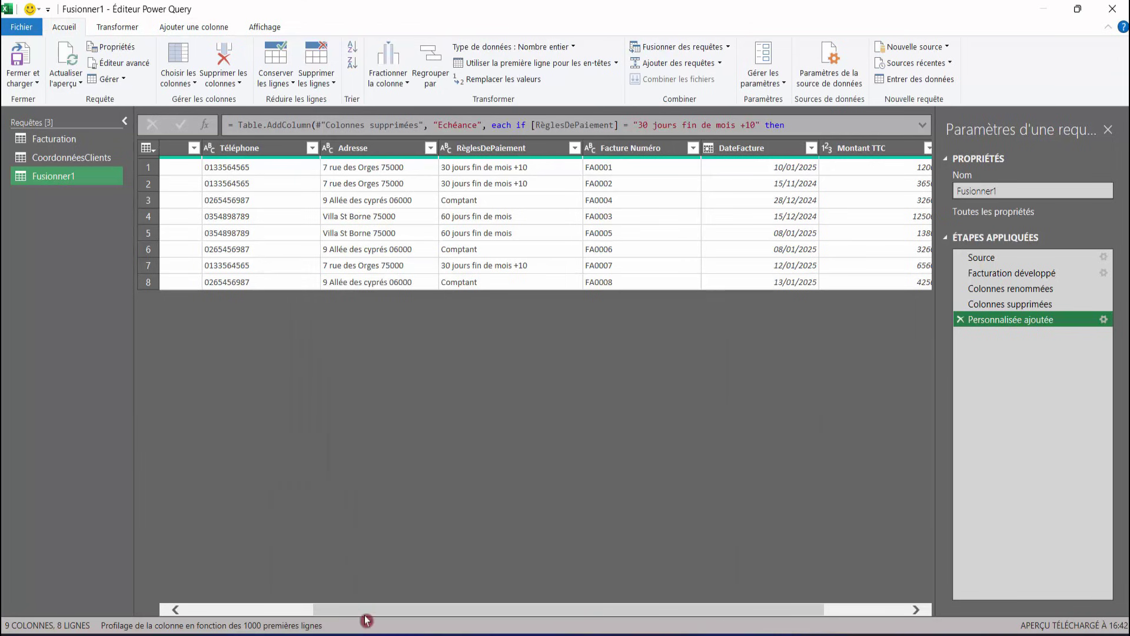
{"action": "left_click", "coordinate": [916, 610]}
{"action": "left_click", "coordinate": [916, 611]}
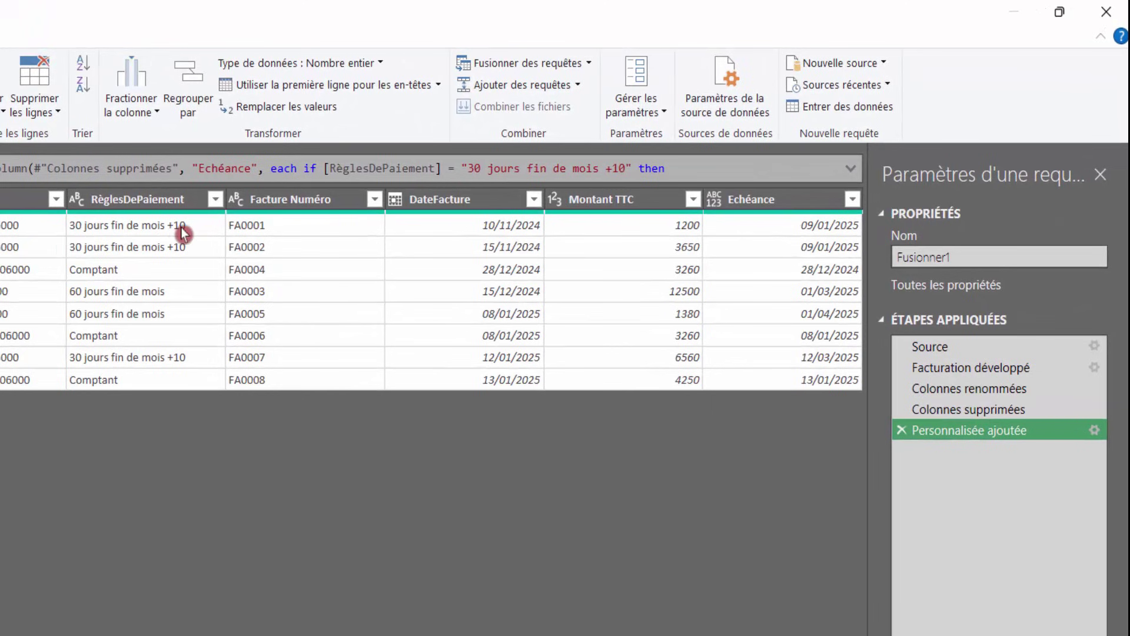
Check computed due dates against invoice dates and Comptant terms, e.g. row 6's 08/01/2025
{"action": "left_click", "coordinate": [491, 229]}
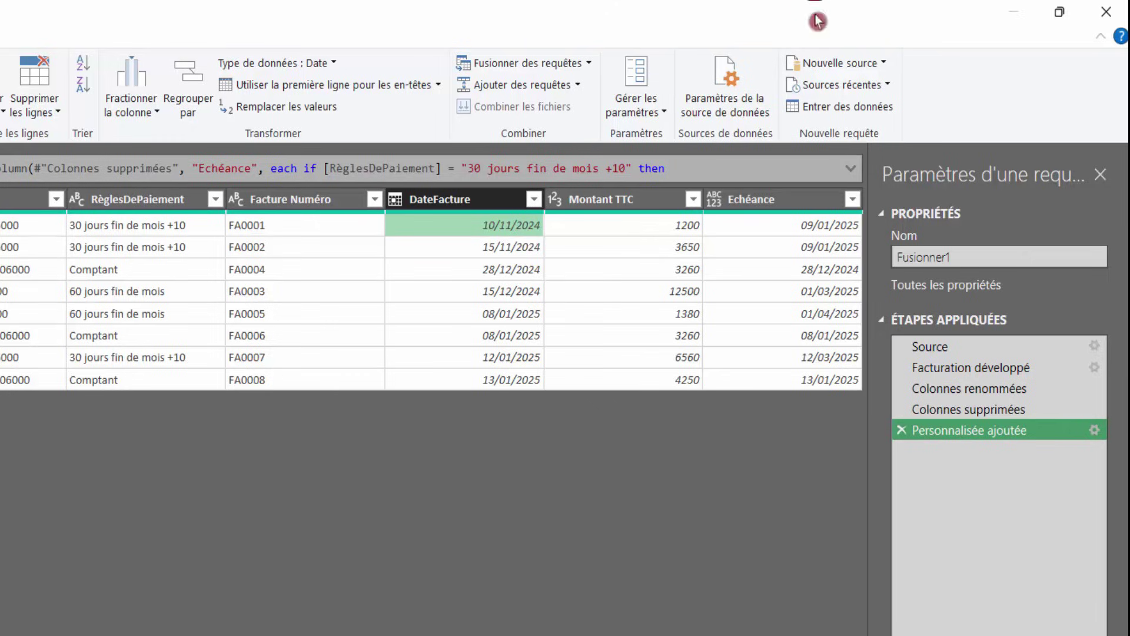
{"action": "left_click", "coordinate": [145, 269]}
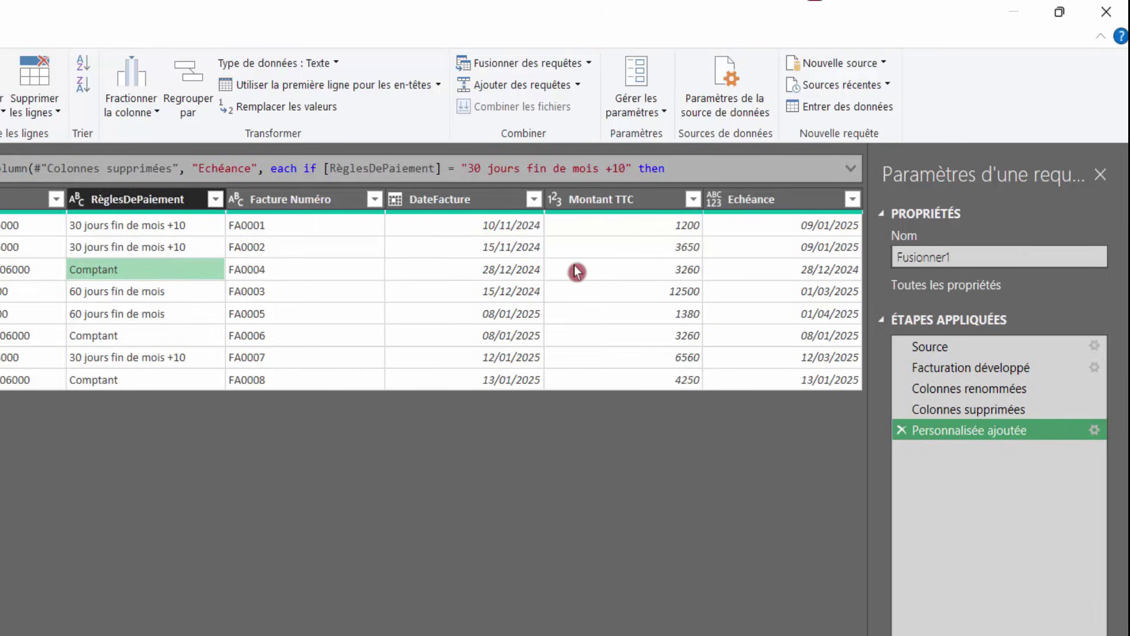
{"action": "left_click", "coordinate": [824, 270]}
{"action": "left_click", "coordinate": [529, 271]}
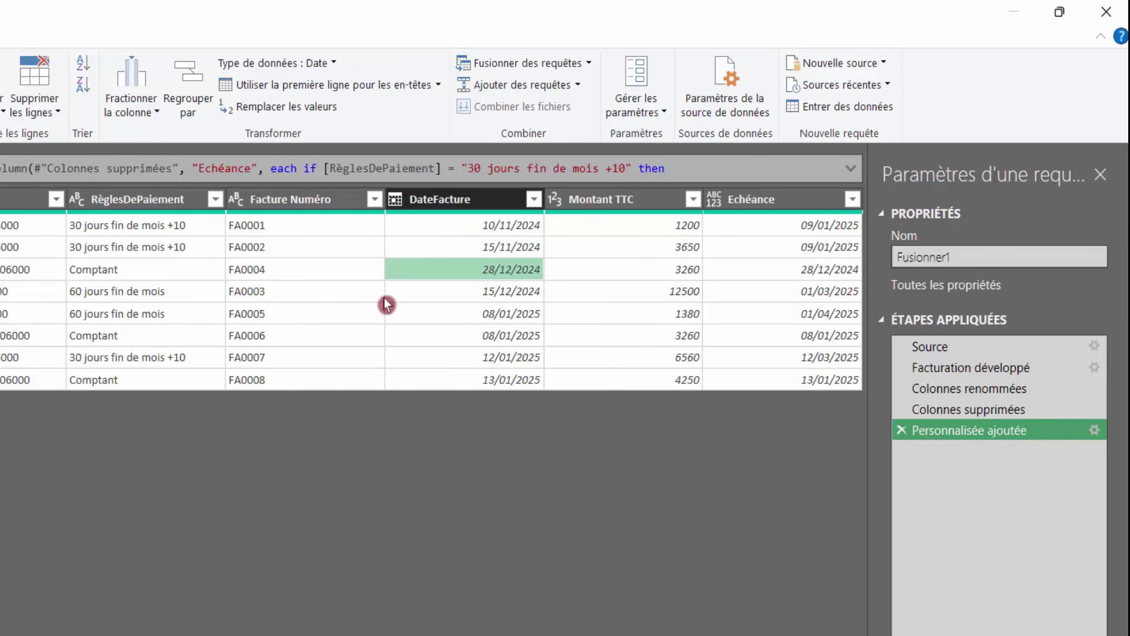
{"action": "left_click", "coordinate": [518, 292]}
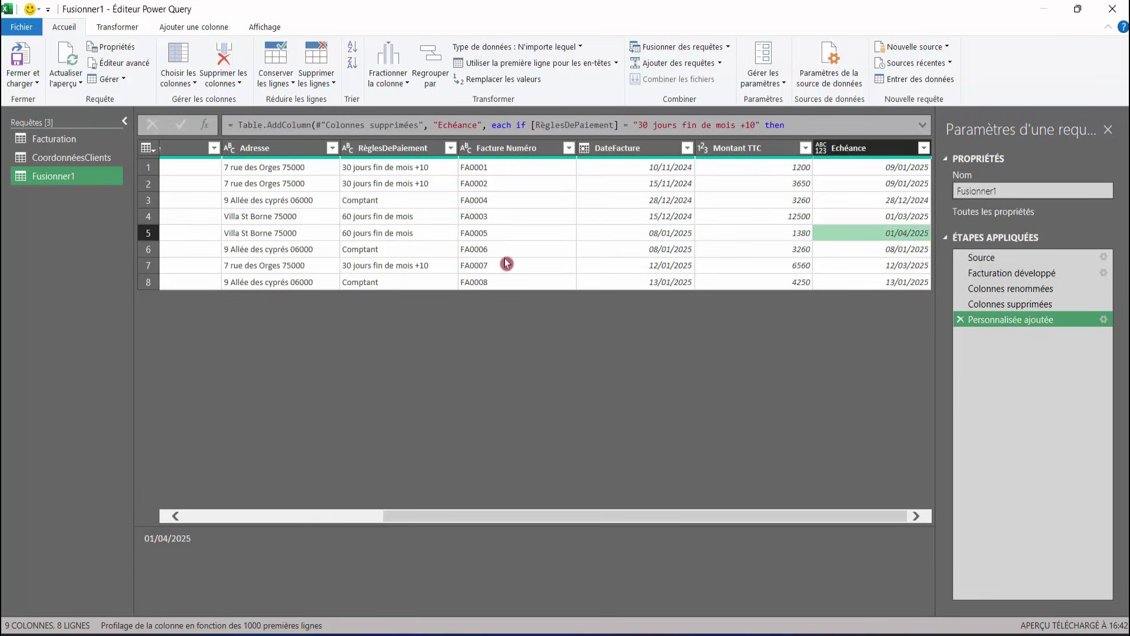
{"action": "left_click", "coordinate": [381, 247]}
{"action": "left_click", "coordinate": [901, 251]}
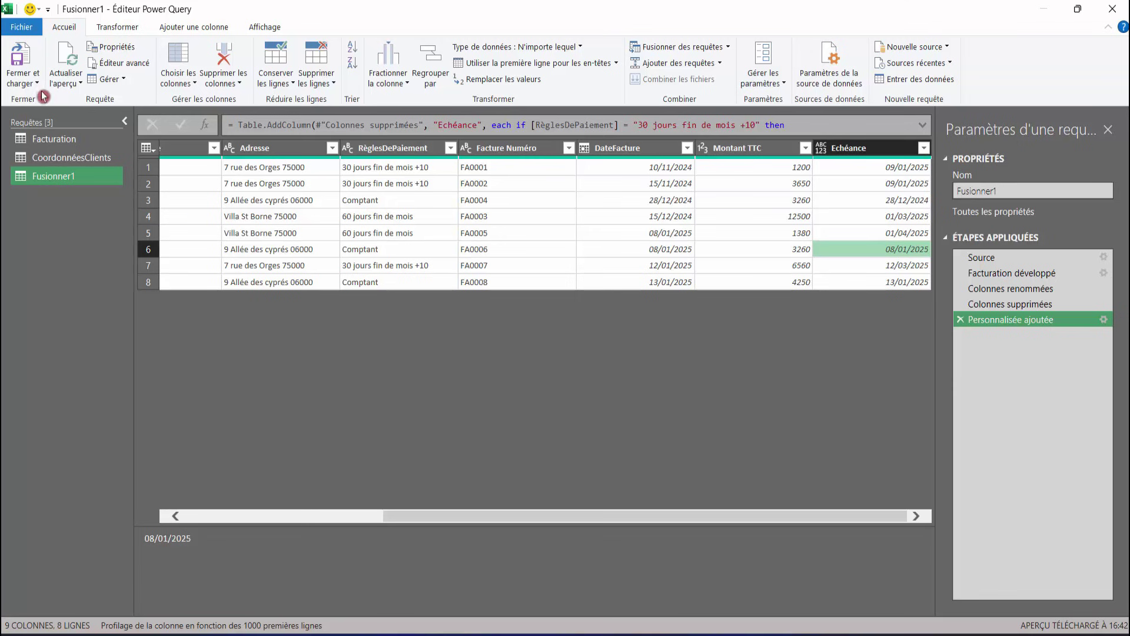
Close and load Fusionner1 to the sheet and inspect the raw due-date value in I6
{"action": "left_click", "coordinate": [21, 64]}
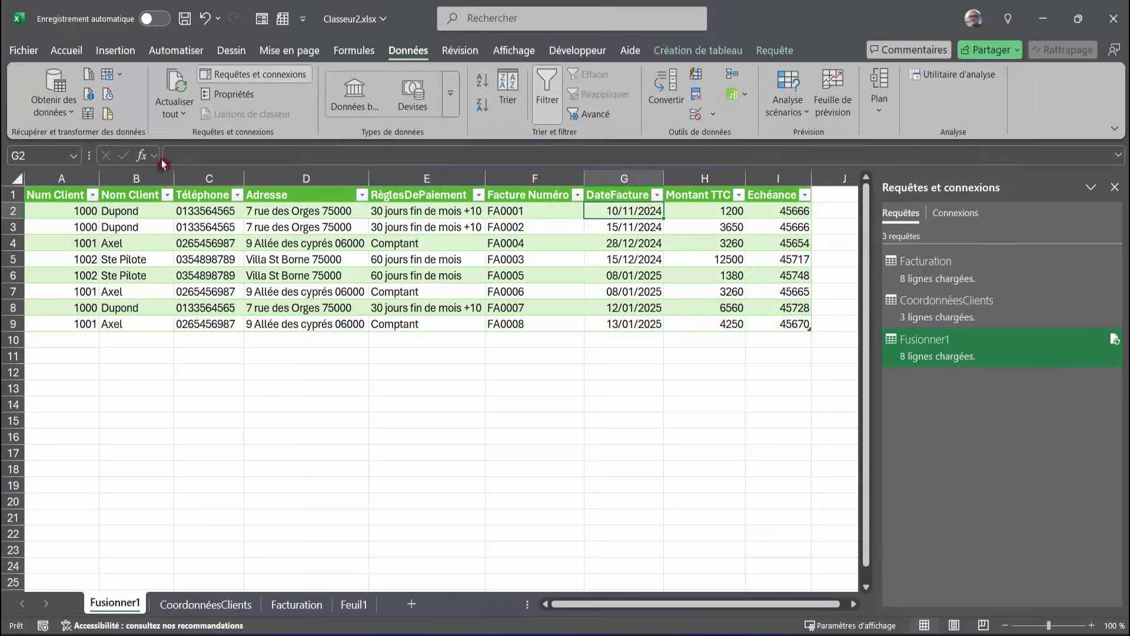
{"action": "left_click", "coordinate": [226, 243]}
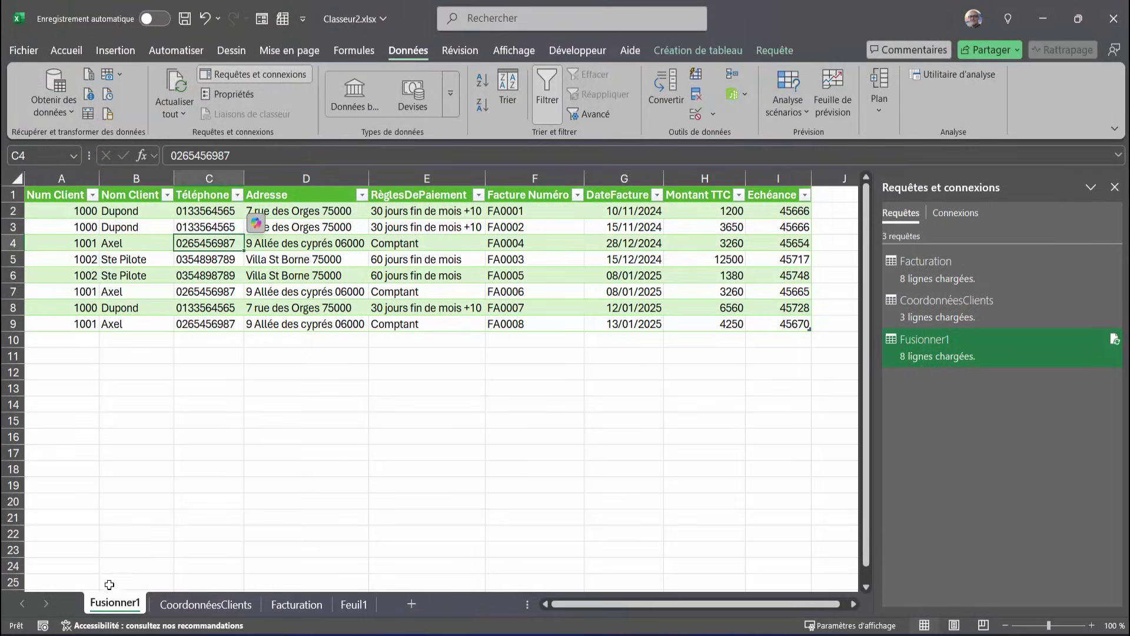
{"action": "left_click", "coordinate": [748, 275]}
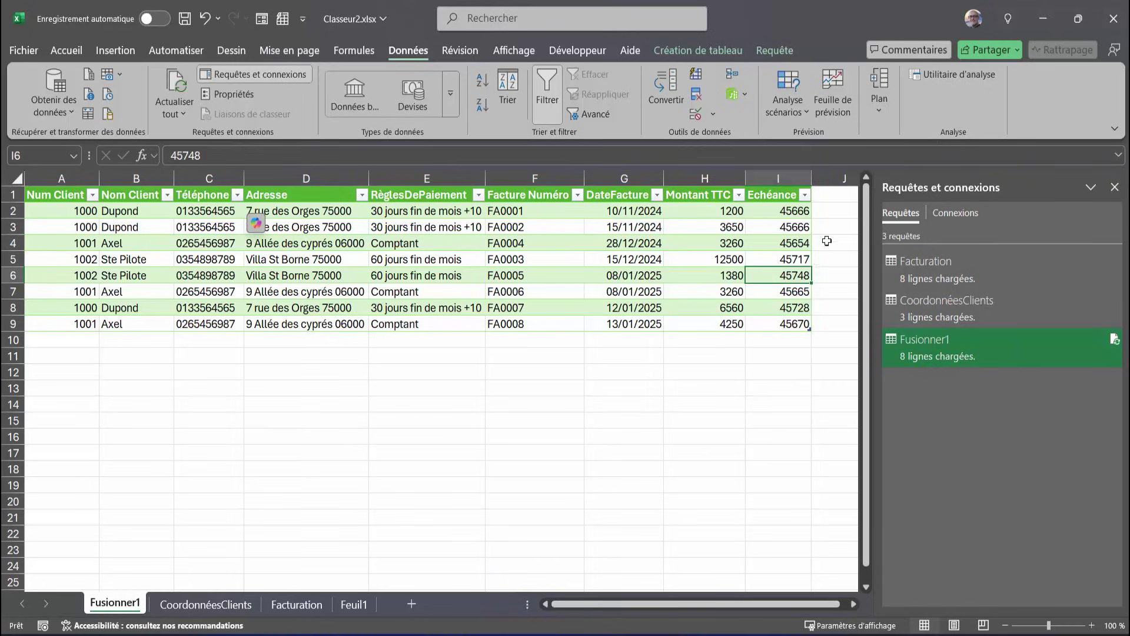
Format Echéance cells I2:I9 as Date courte and close the Requêtes et connexions pane
{"action": "left_click_drag", "start_coordinate": [777, 211], "coordinate": [777, 324]}
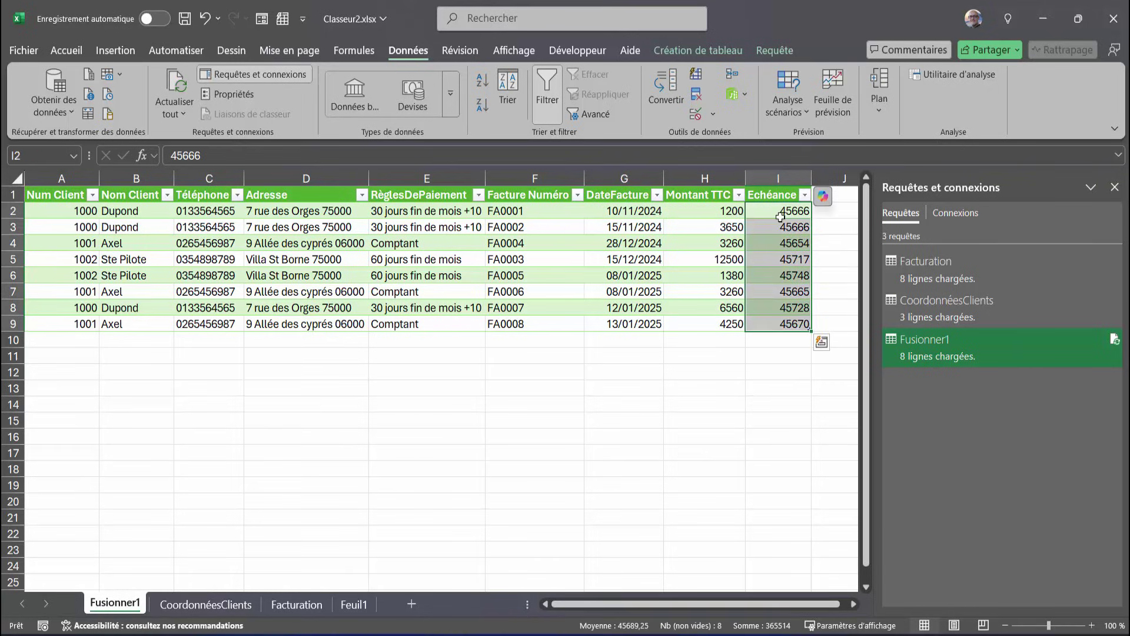
{"action": "left_click", "coordinate": [768, 389]}
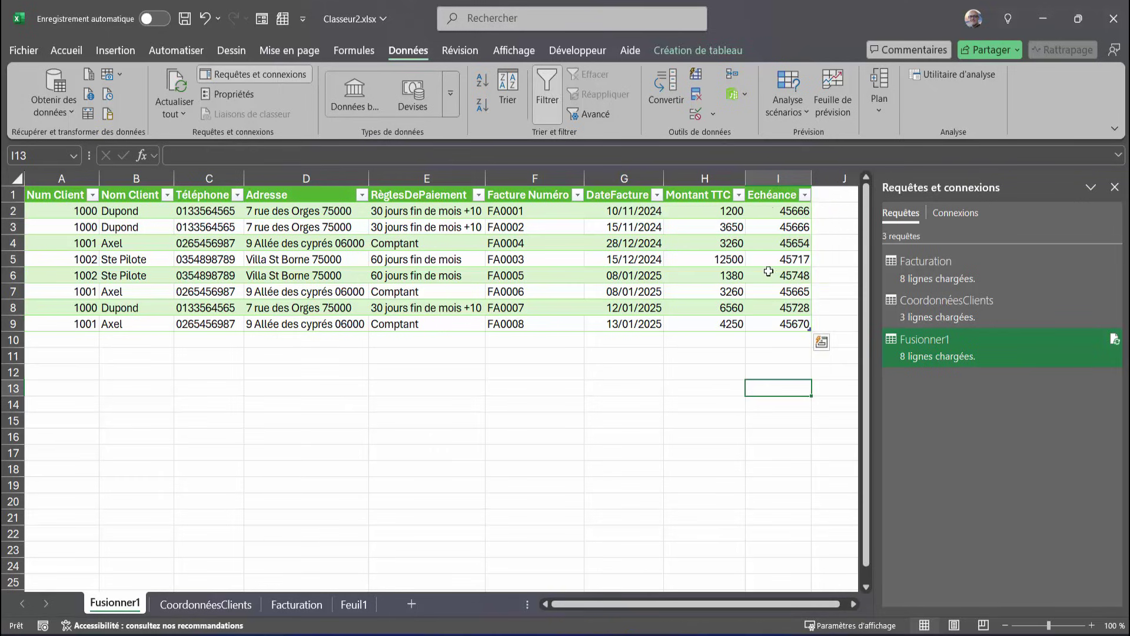
{"action": "left_click", "coordinate": [772, 185]}
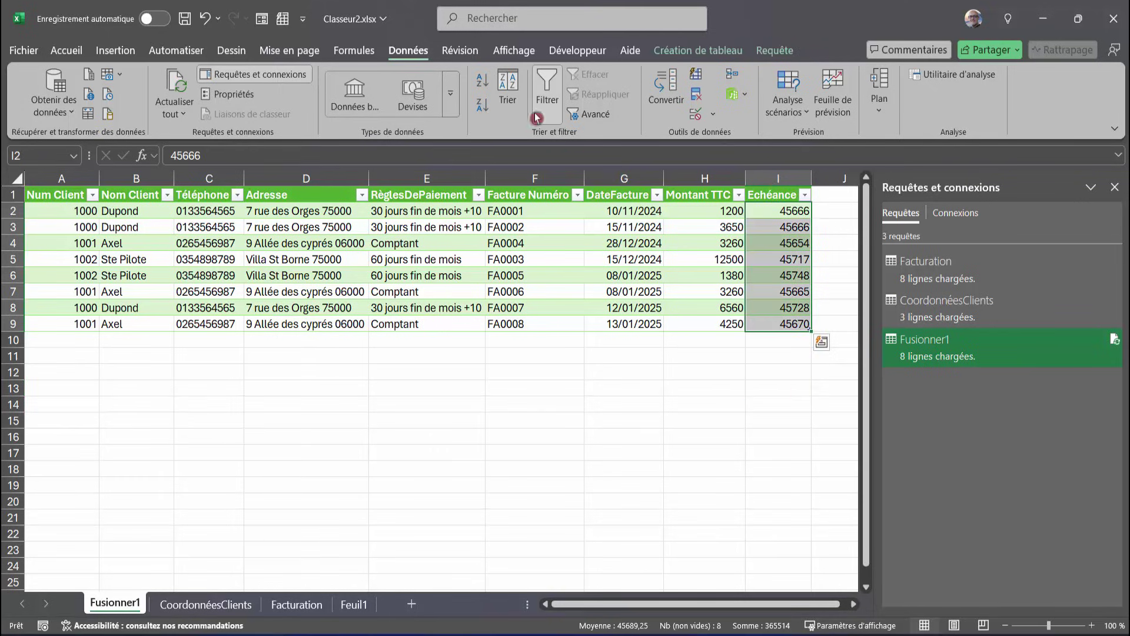
{"action": "left_click", "coordinate": [68, 51]}
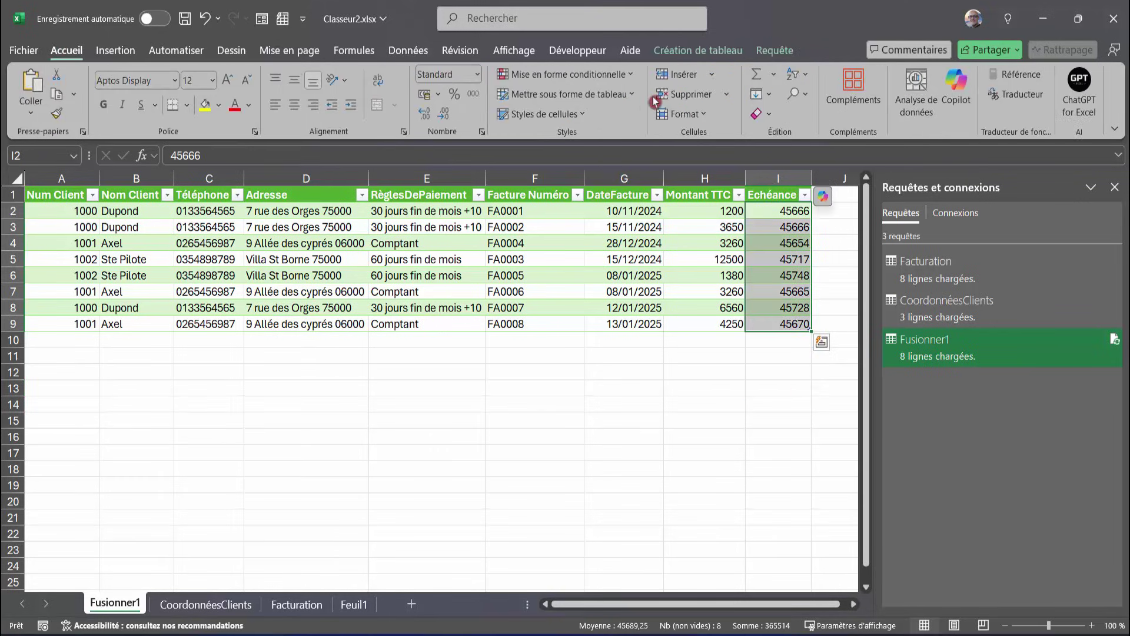
{"action": "left_click", "coordinate": [476, 74]}
{"action": "left_click", "coordinate": [484, 252]}
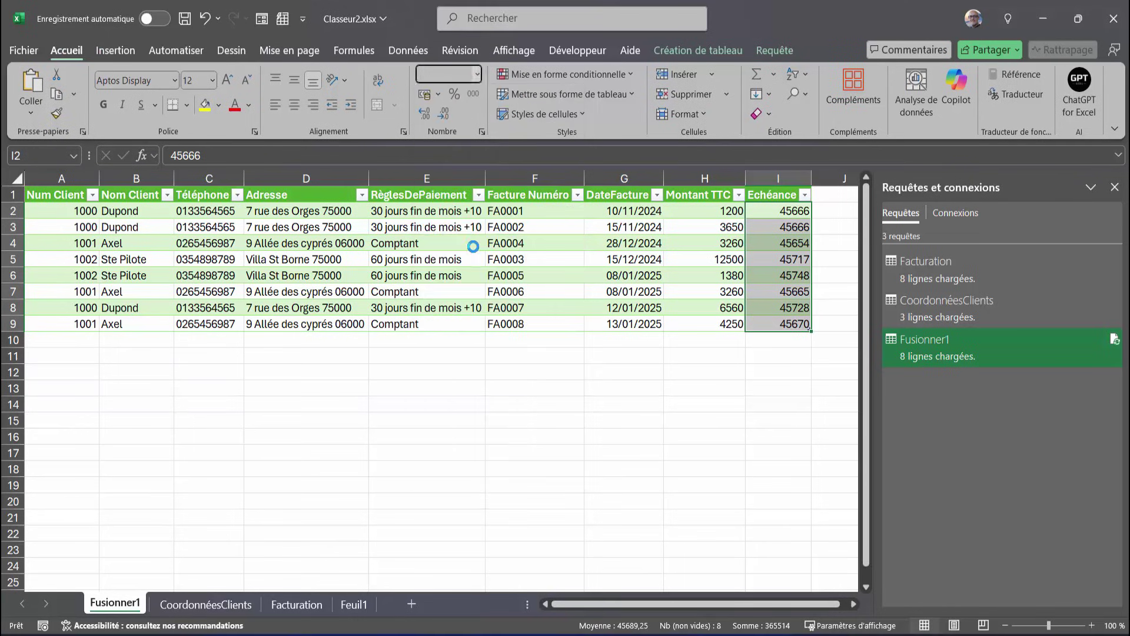
{"action": "left_click", "coordinate": [705, 259]}
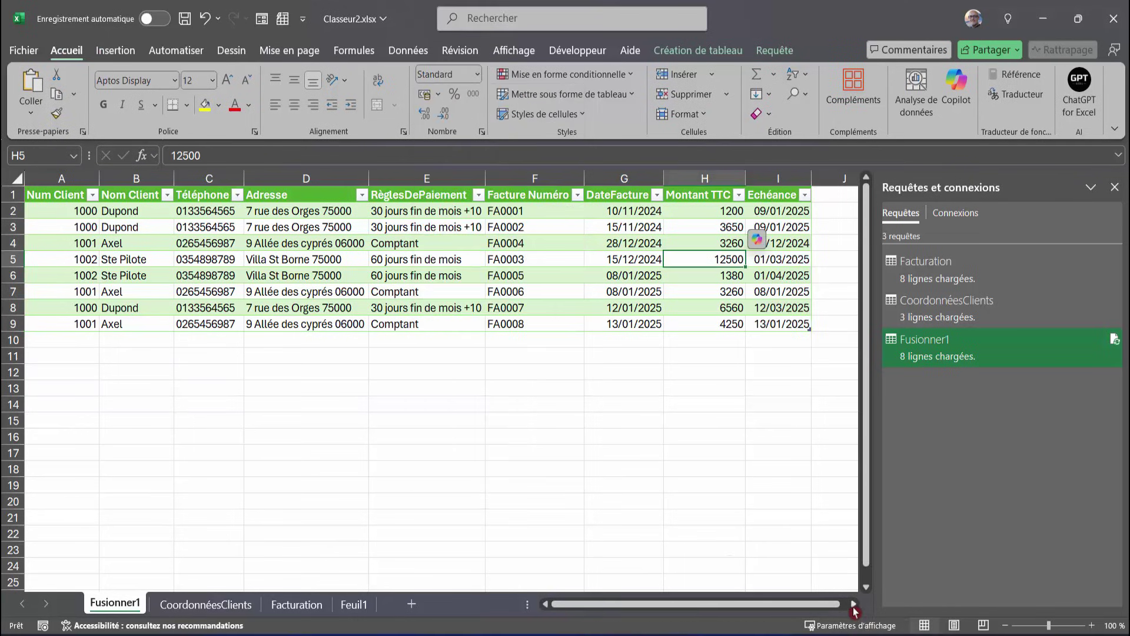
{"action": "left_click", "coordinate": [1115, 187]}
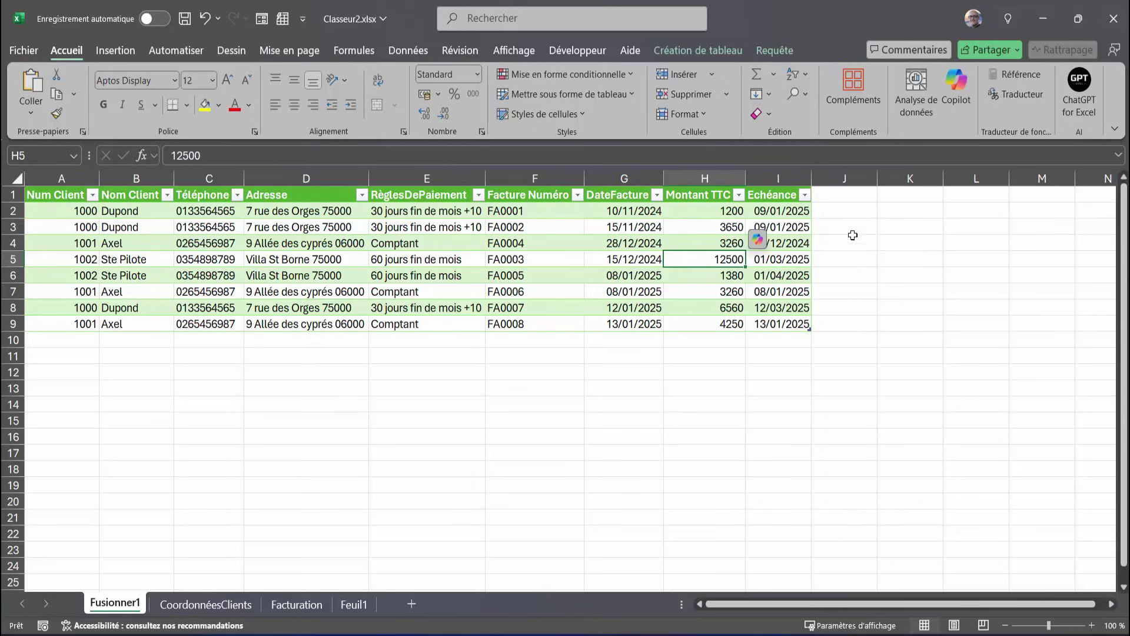
{"action": "left_click", "coordinate": [848, 198]}
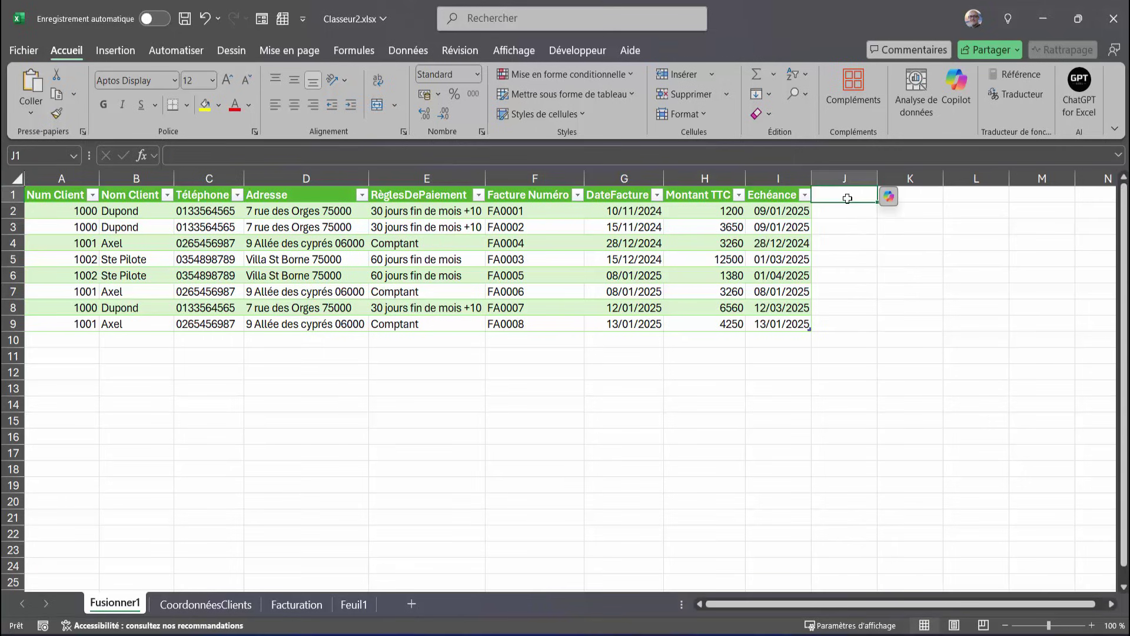
Add an Échéance header in J1, extending the table, and review the first invoice's dates
{"action": "type", "text": "Ec"}
{"action": "type", "text": "éance"}
{"action": "key", "text": "Return"}
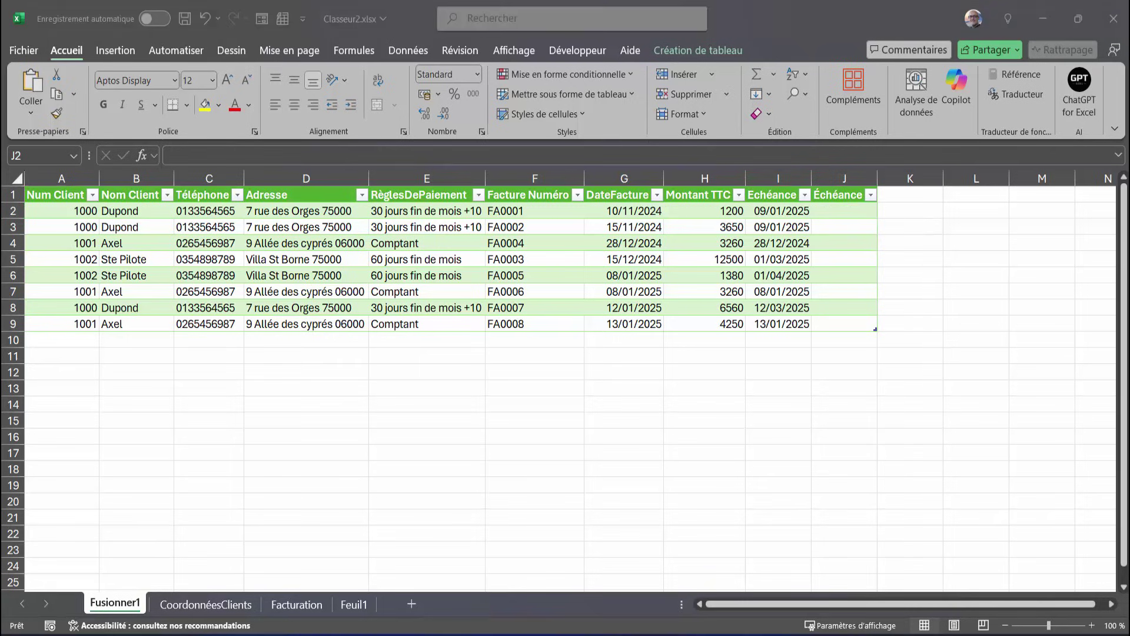
{"action": "left_click", "coordinate": [841, 211]}
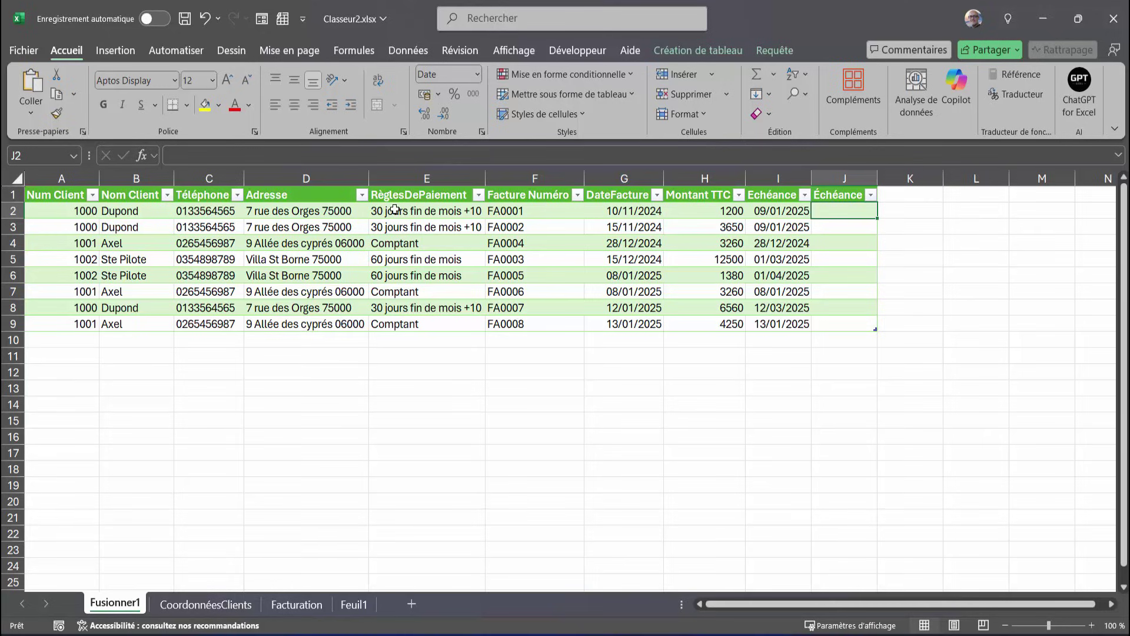
{"action": "left_click", "coordinate": [783, 217]}
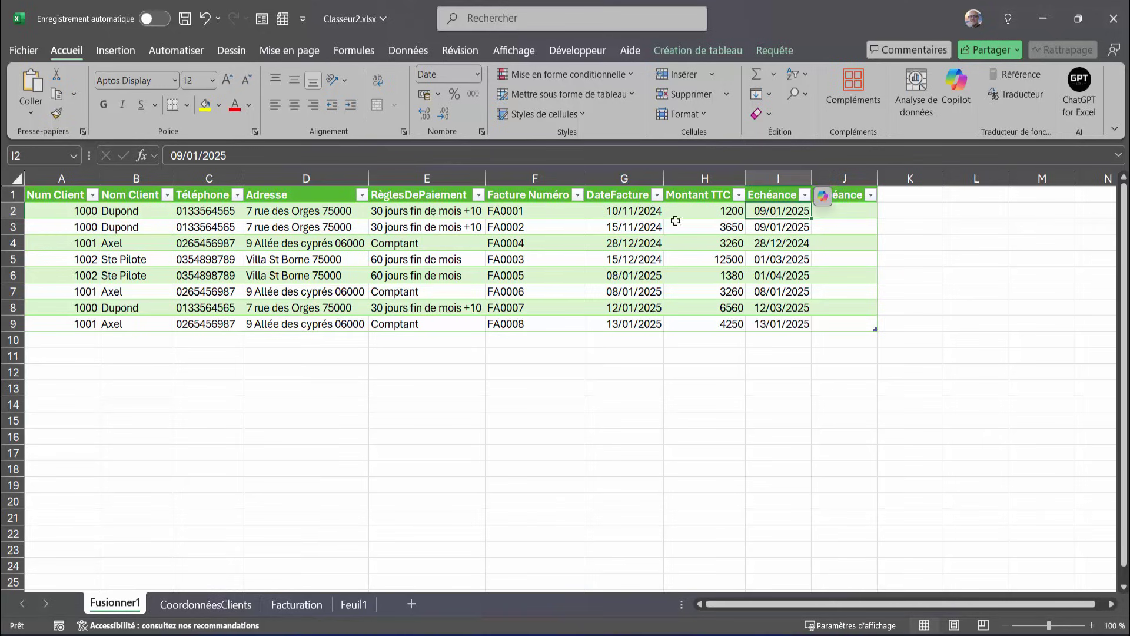
{"action": "left_click", "coordinate": [631, 215]}
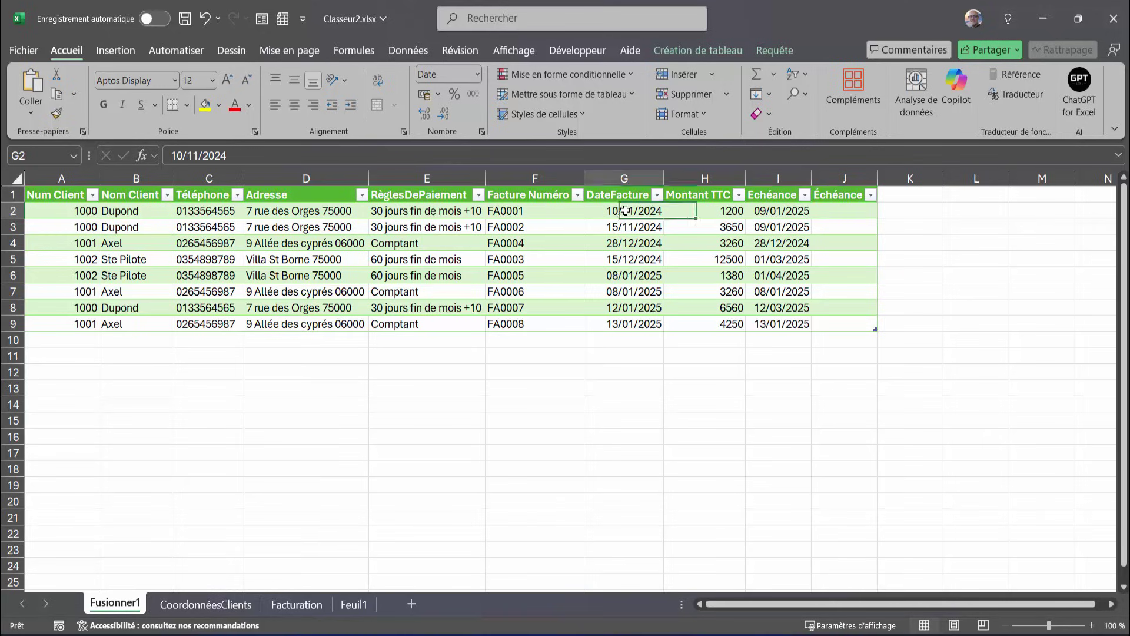
{"action": "left_click", "coordinate": [849, 213]}
Try a FIN.MOIS due-date formula on DateFacture with a +10, then +9 offset
{"action": "type", "text": "=FIN"}
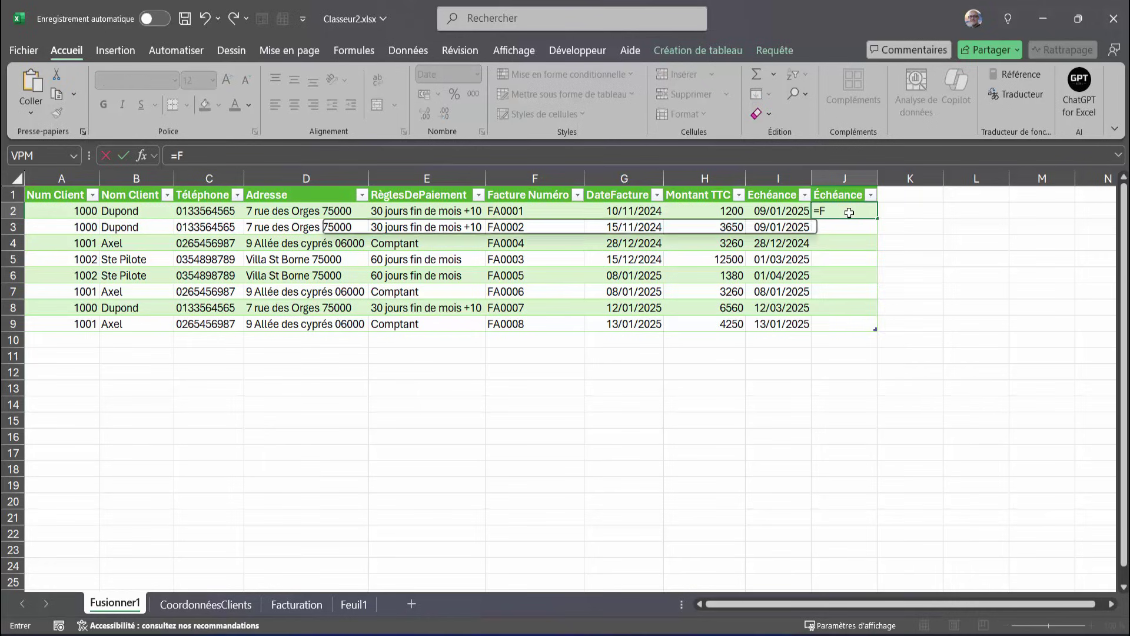
{"action": "type", "text": ".MOI"}
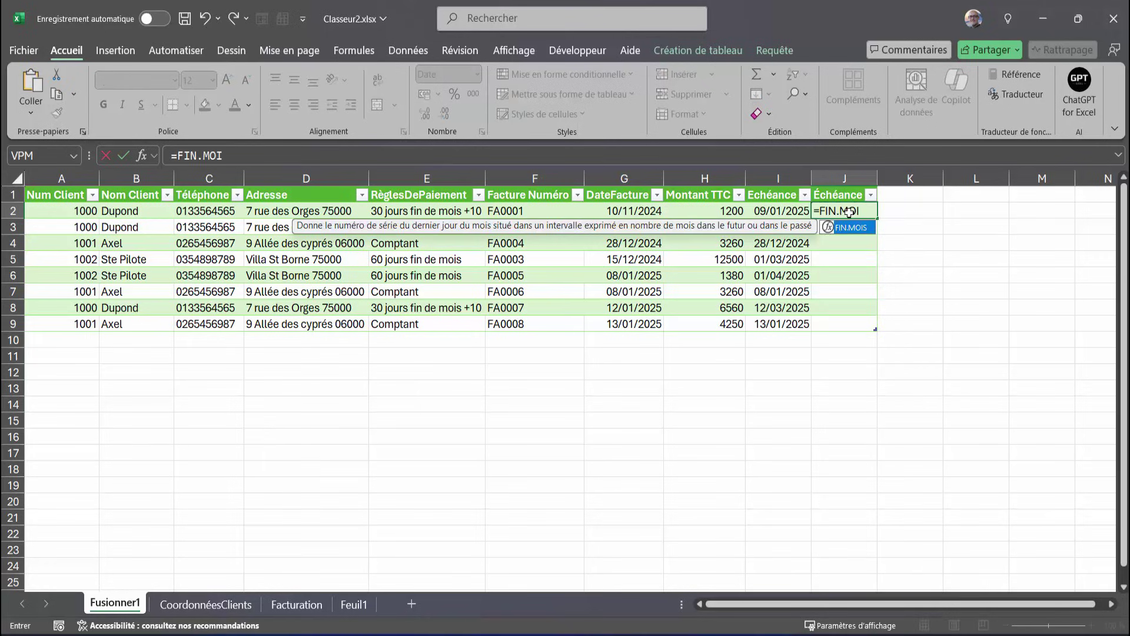
{"action": "type", "text": "S("}
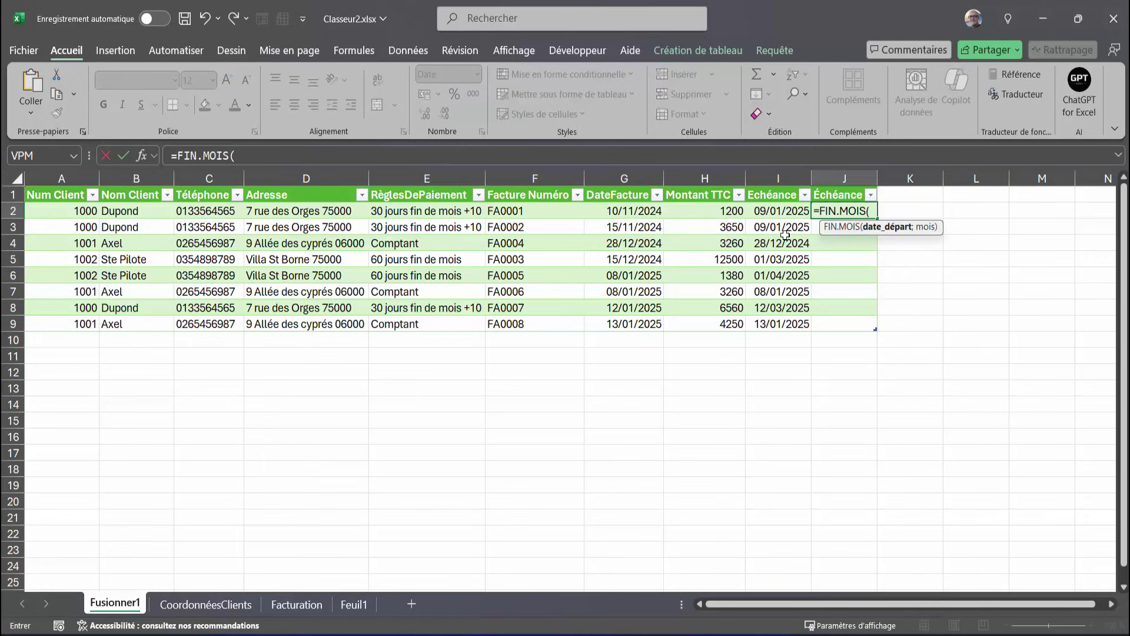
{"action": "left_click", "coordinate": [628, 213]}
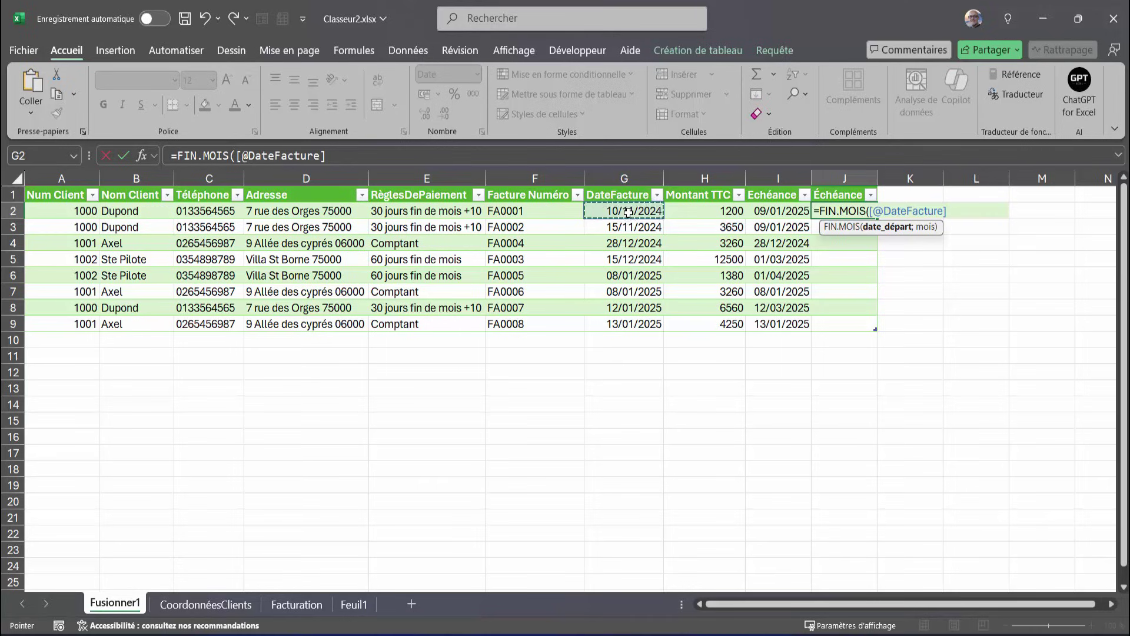
{"action": "type", "text": ";1"}
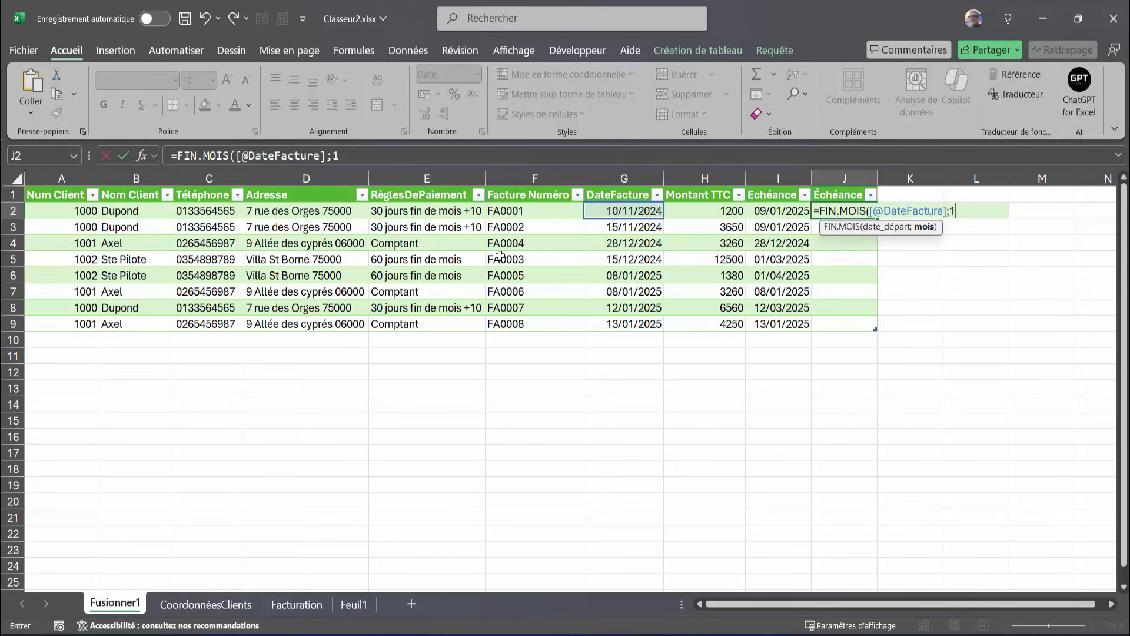
{"action": "type", "text": ")+10"}
{"action": "key", "text": "ctrl+Return"}
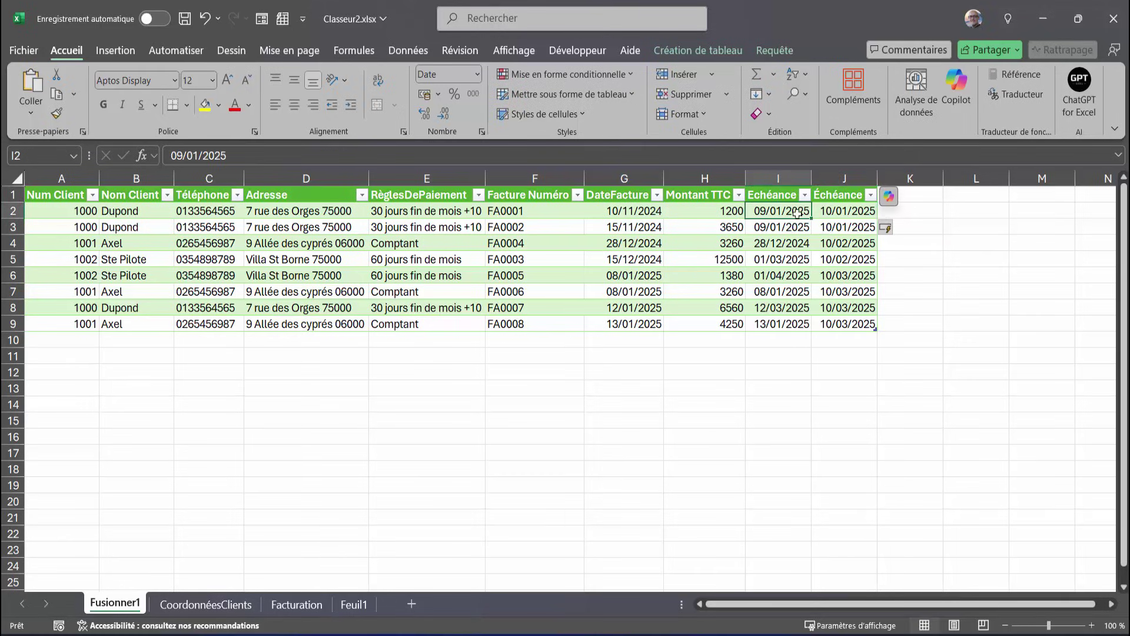
{"action": "left_click", "coordinate": [413, 154]}
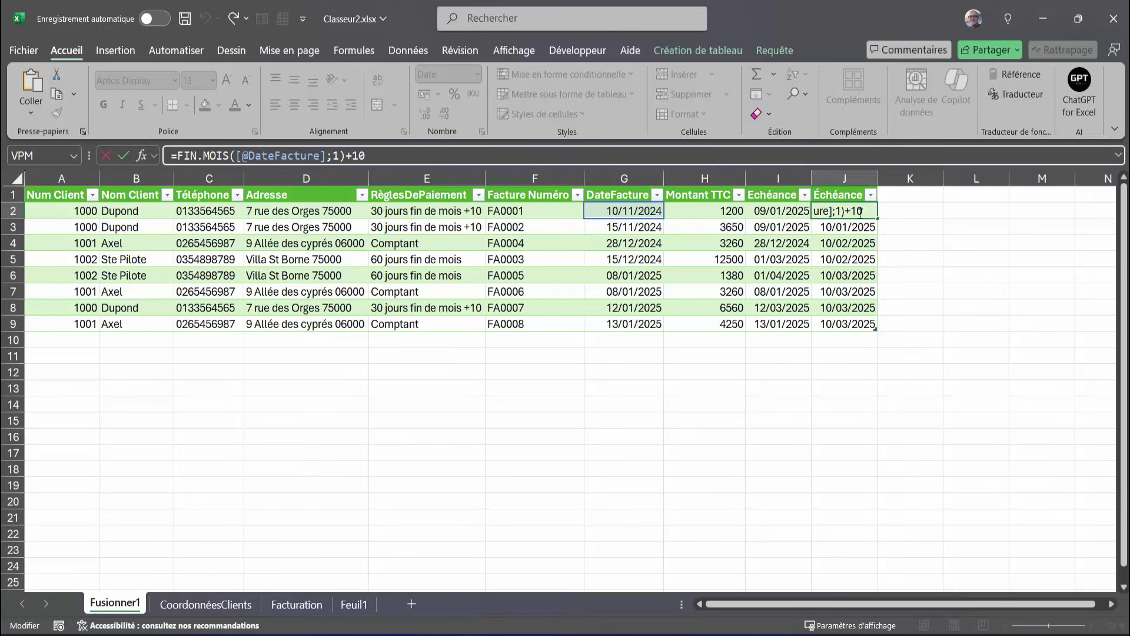
{"action": "left_click", "coordinate": [881, 212]}
{"action": "key", "text": "BackSpace"}
{"action": "key", "text": "Delete"}
{"action": "type", "text": "9"}
{"action": "key", "text": "ctrl+Return"}
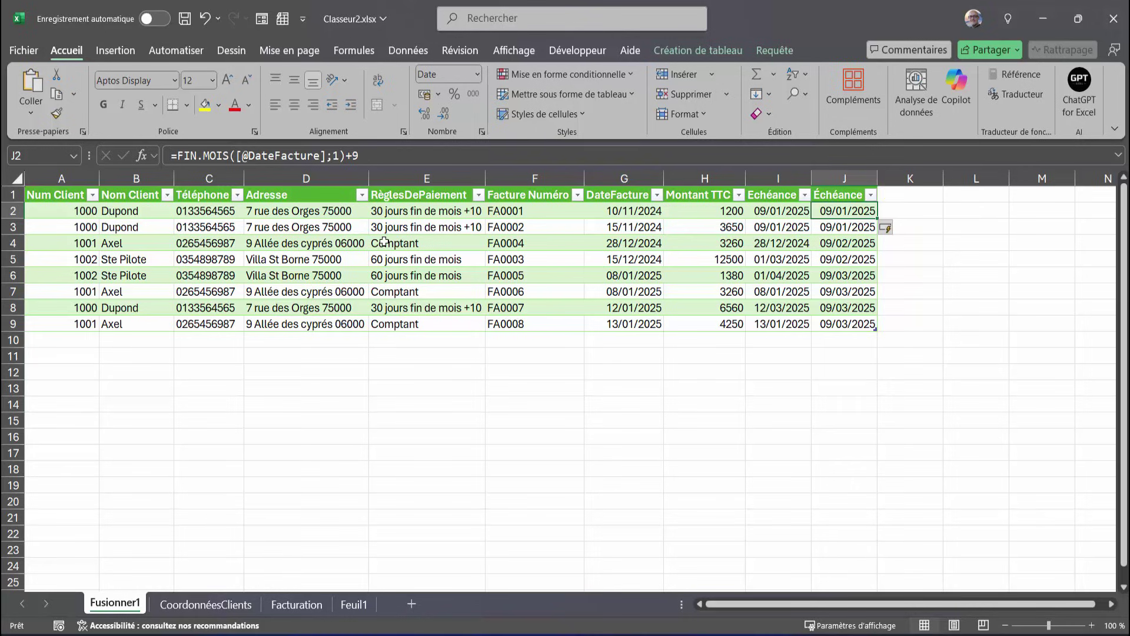
{"action": "left_click", "coordinate": [848, 250]}
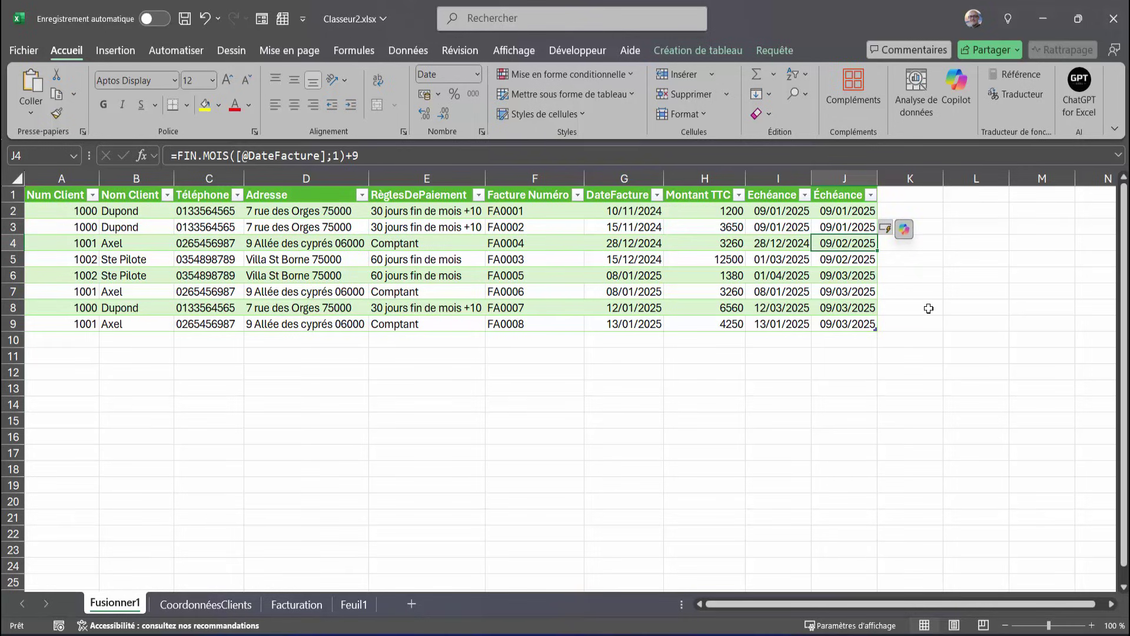
{"action": "key", "text": "F2"}
{"action": "key", "text": "ctrl+shift+Home"}
{"action": "type", "text": "="}
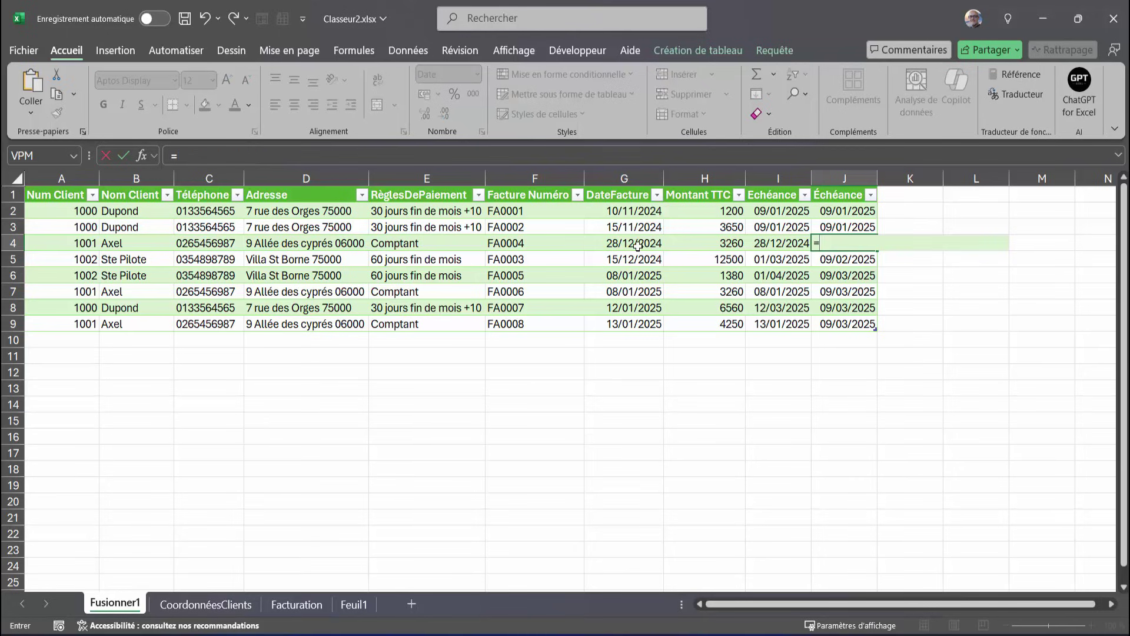
{"action": "left_click", "coordinate": [637, 246]}
{"action": "key", "text": "Return"}
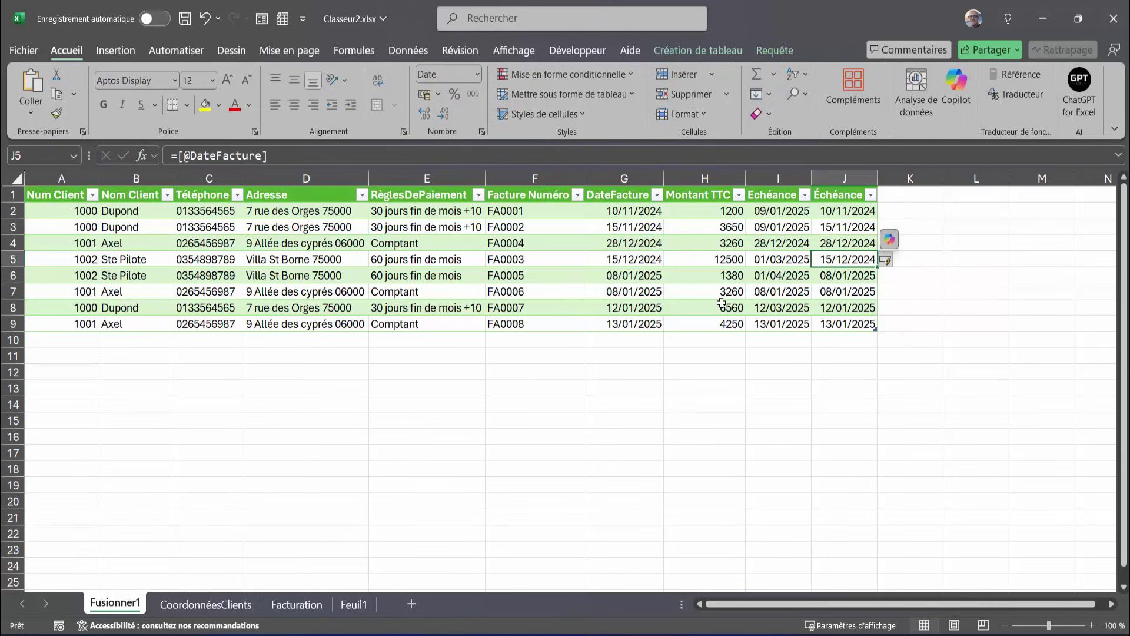
{"action": "key", "text": "Down"}
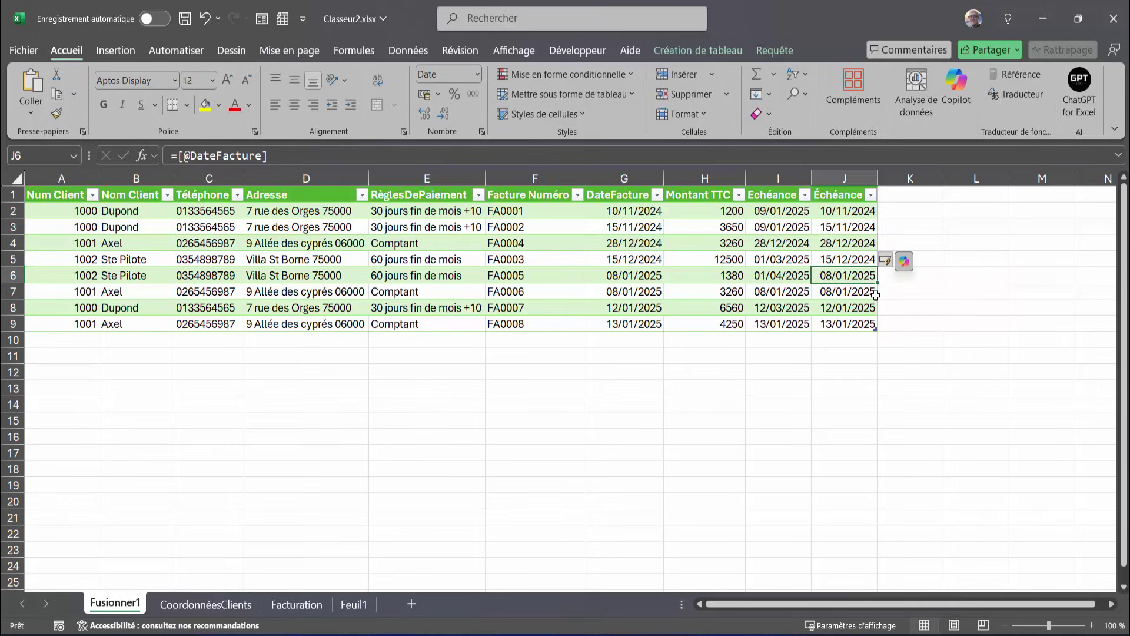
{"action": "type", "text": "="}
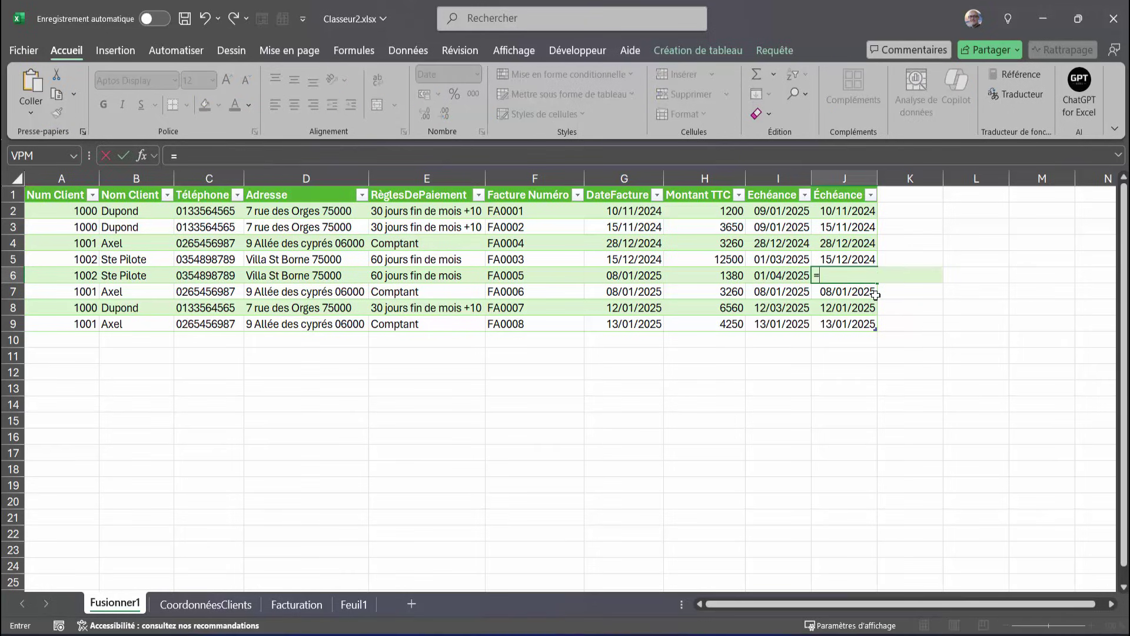
{"action": "type", "text": "fin."}
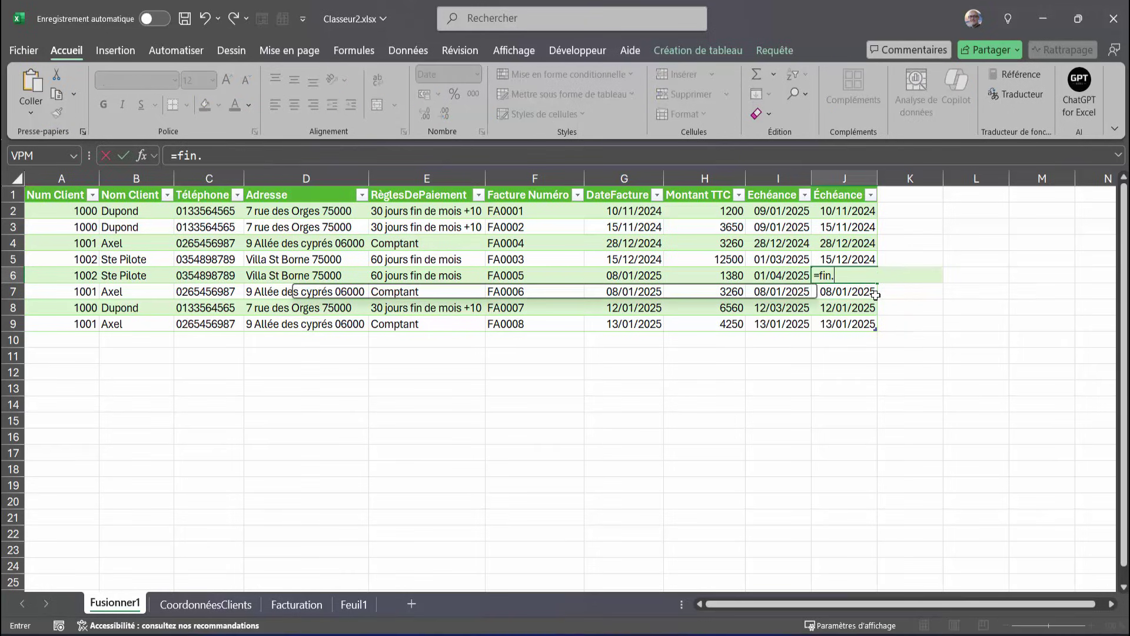
{"action": "type", "text": "mois("}
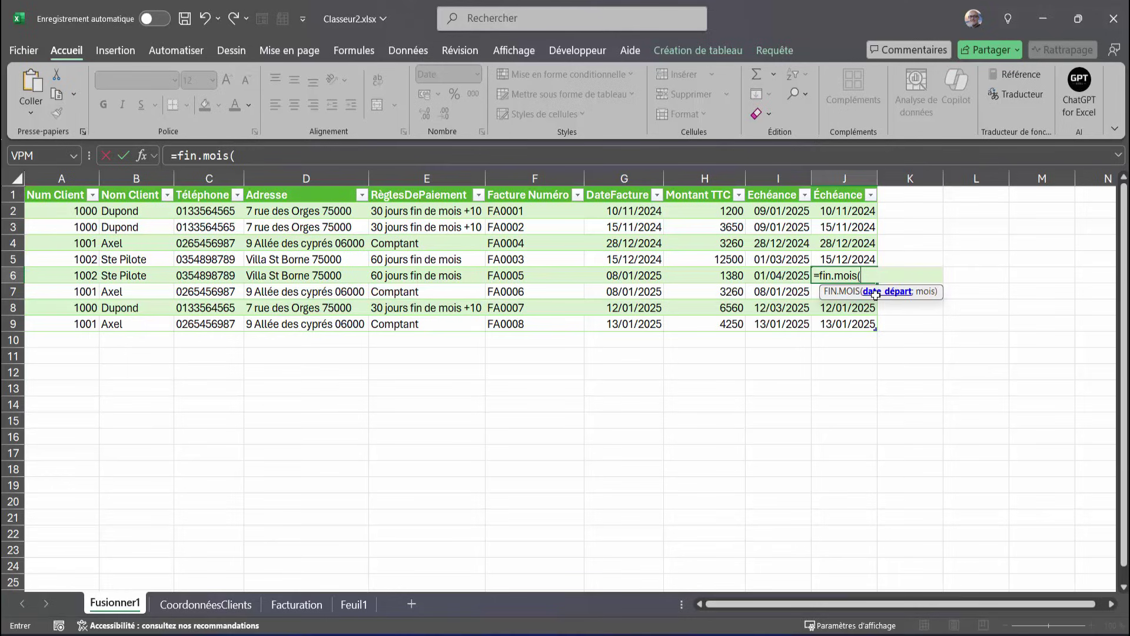
{"action": "left_click", "coordinate": [621, 280]}
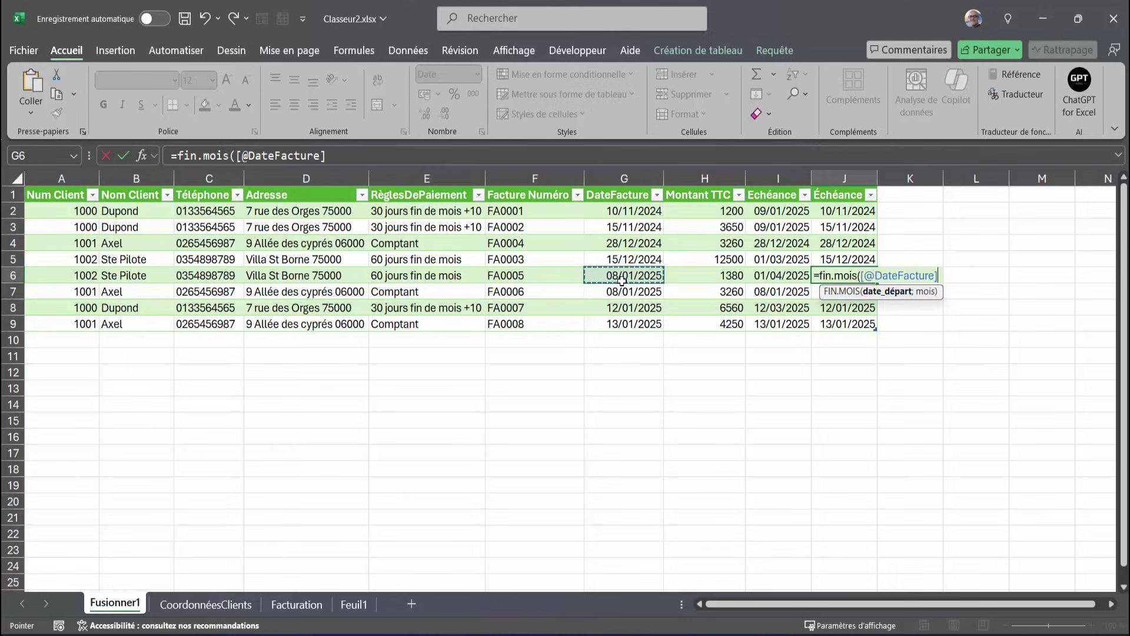
{"action": "type", "text": ";"}
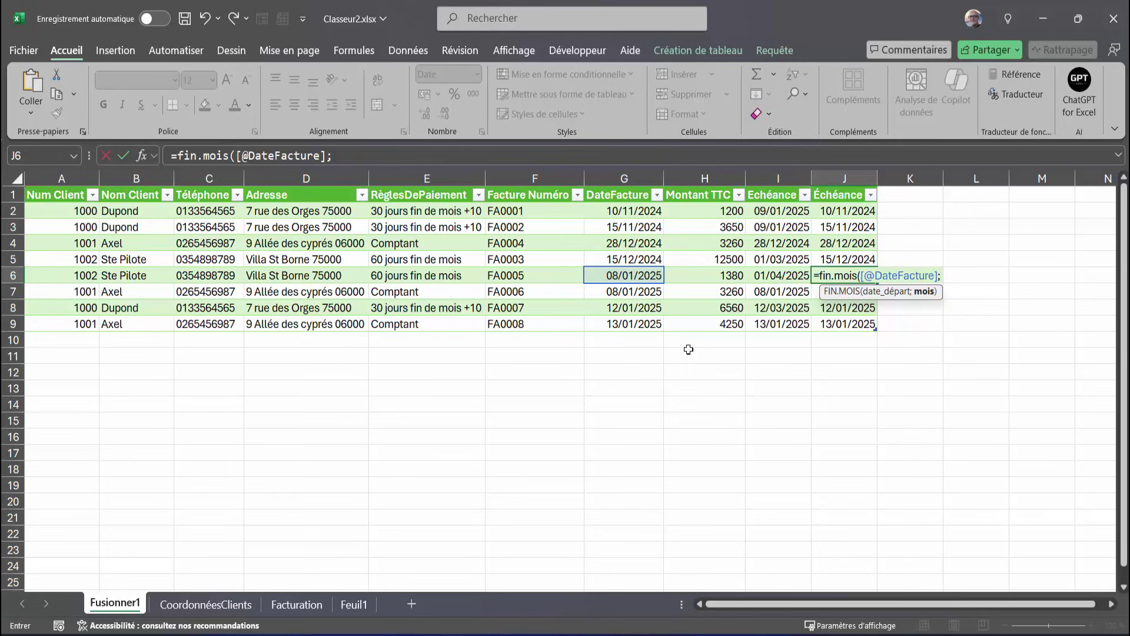
{"action": "type", "text": "2)"}
{"action": "key", "text": "Return"}
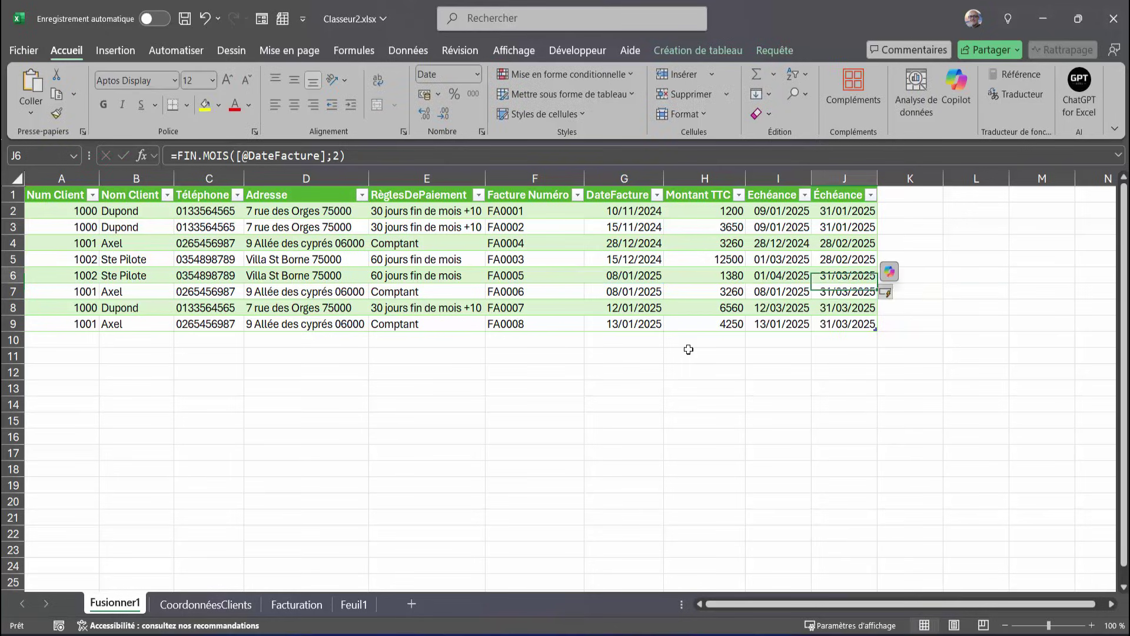
{"action": "left_click", "coordinate": [781, 272]}
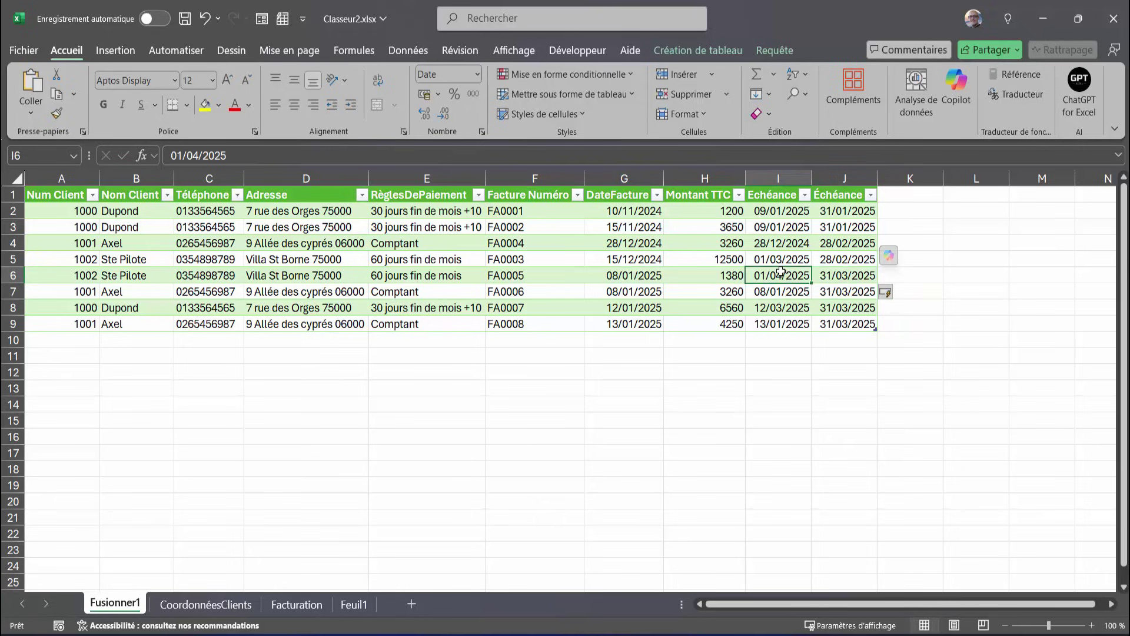
{"action": "left_click", "coordinate": [842, 274]}
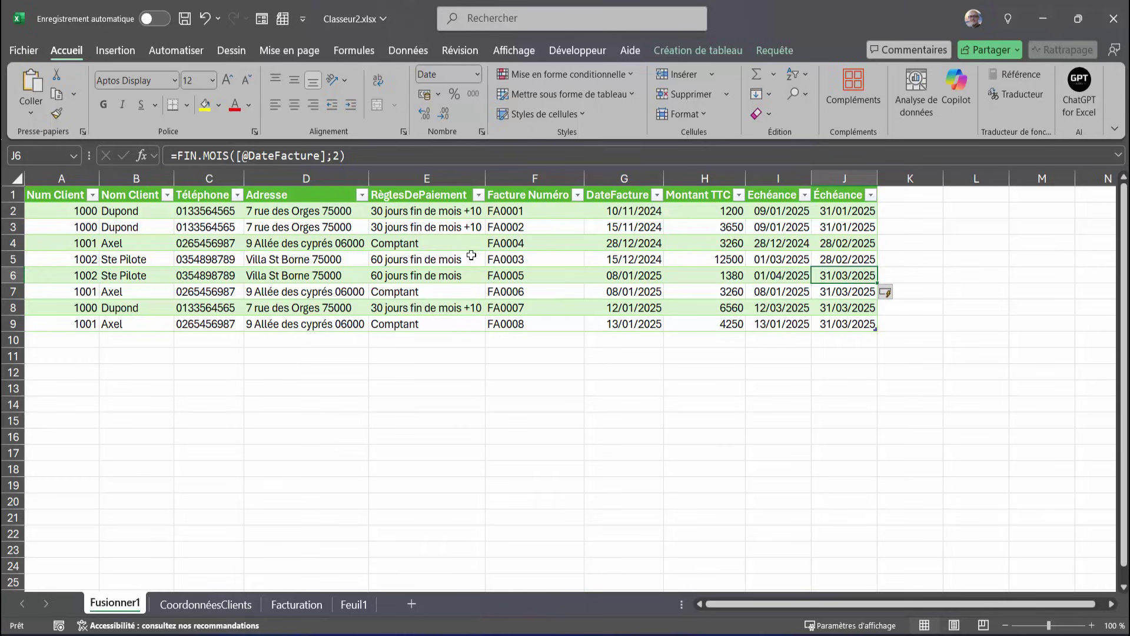
{"action": "left_click", "coordinate": [444, 260]}
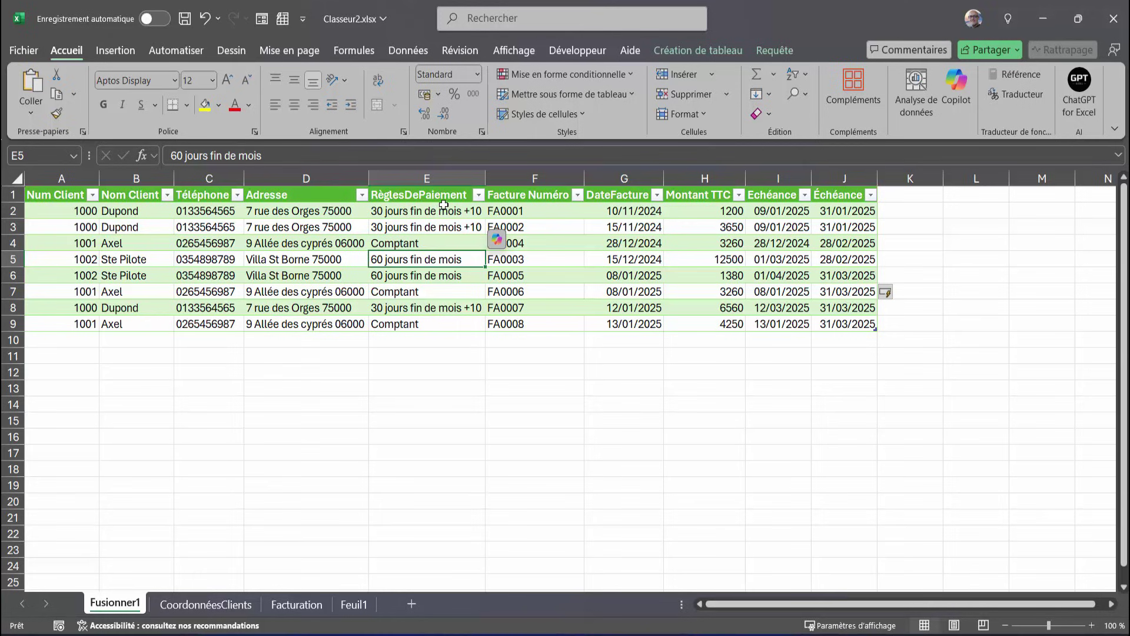
{"action": "left_click", "coordinate": [844, 211]}
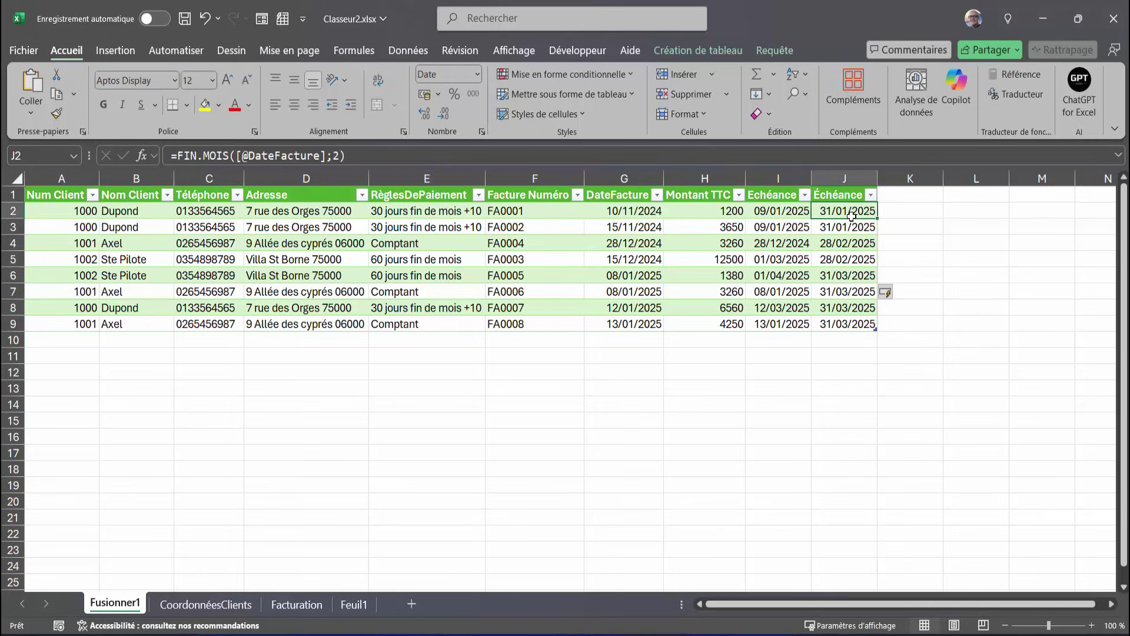
{"action": "left_click", "coordinate": [848, 177]}
Delete column J and select the original Echéance dates I2:I9
{"action": "right_click", "coordinate": [848, 176]}
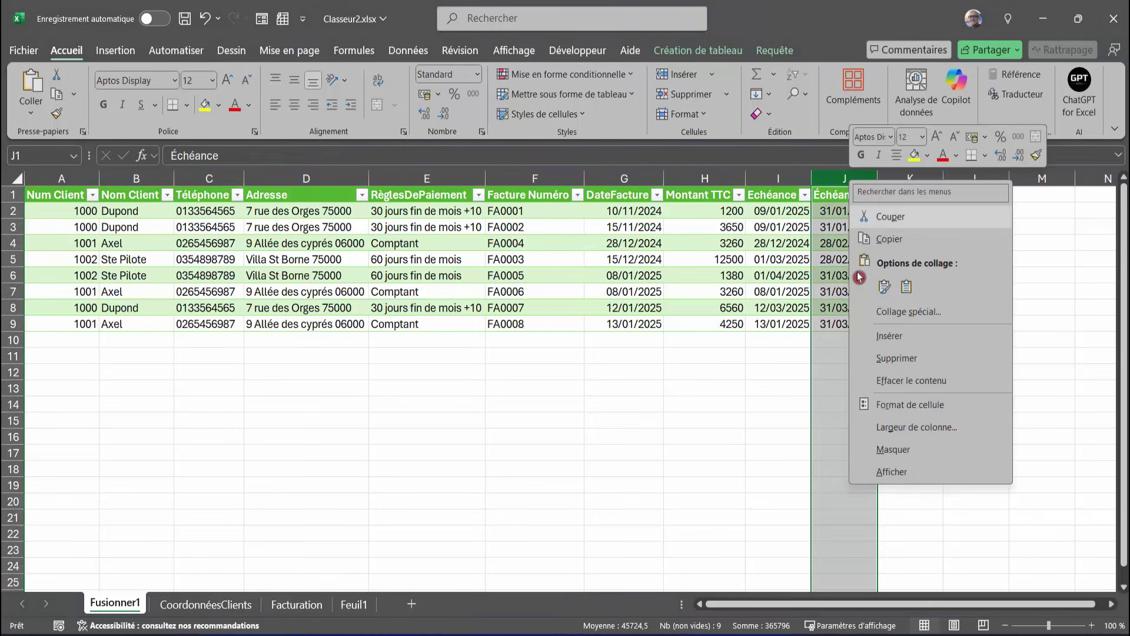
{"action": "left_click", "coordinate": [847, 361]}
{"action": "left_click", "coordinate": [777, 260]}
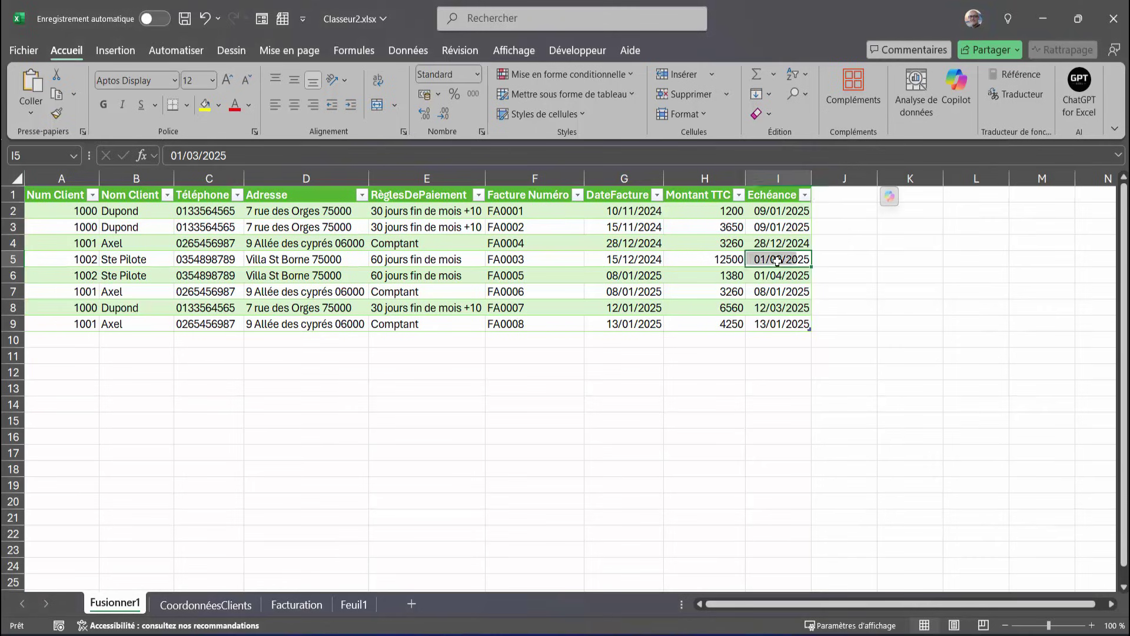
{"action": "left_click", "coordinate": [774, 211]}
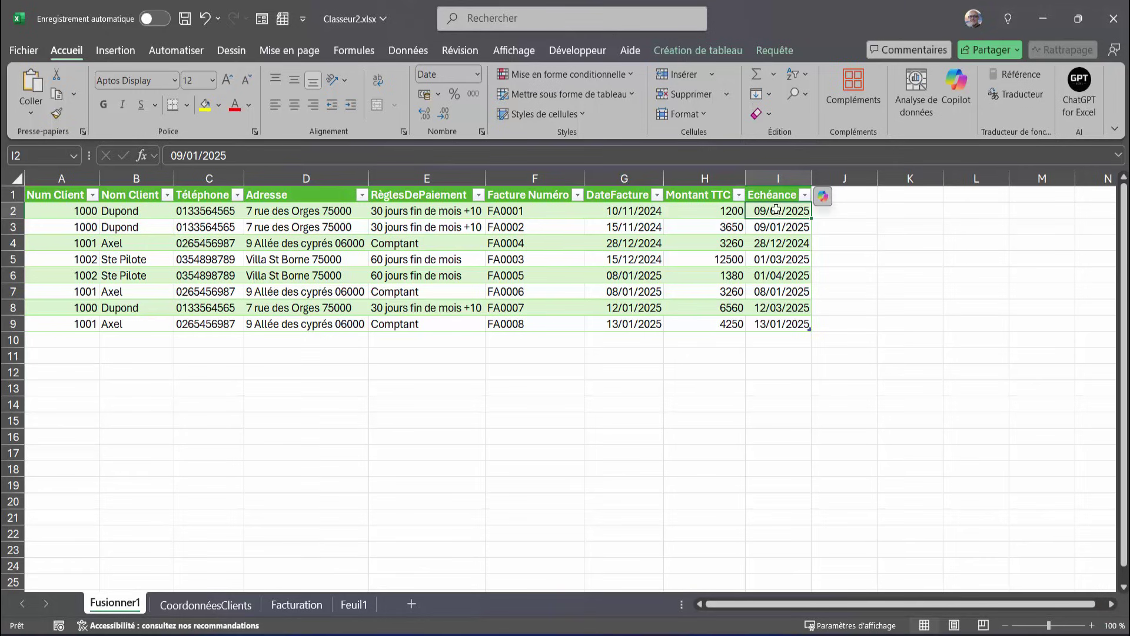
{"action": "left_click_drag", "start_coordinate": [773, 210], "coordinate": [776, 324]}
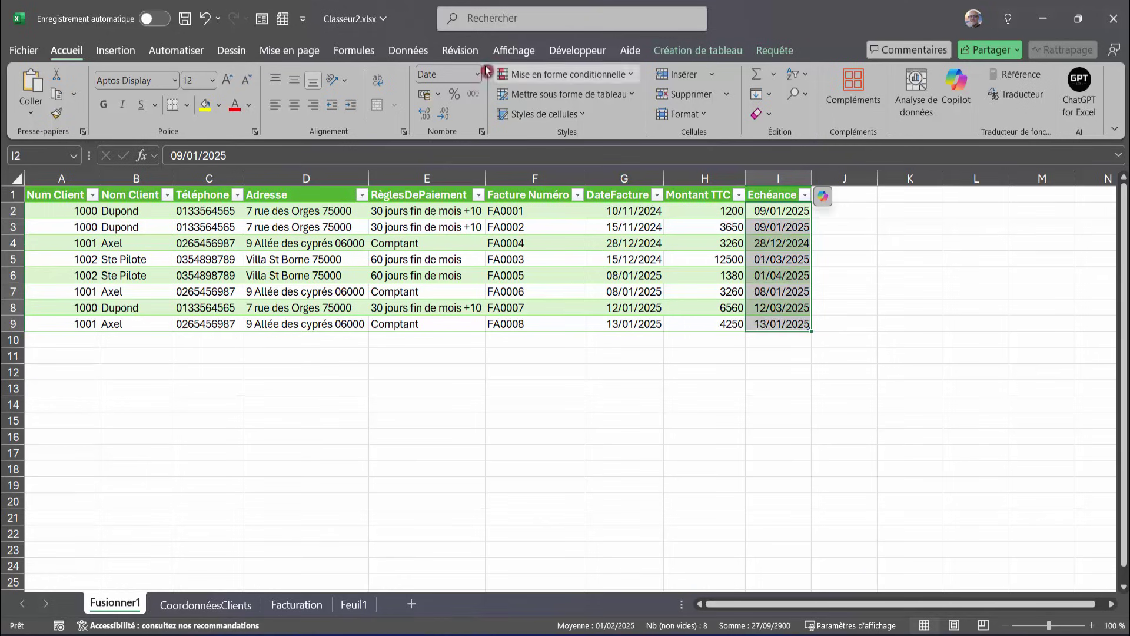
Create a formula-based conditional formatting rule =$I2<AUJOURDHUI() for the Echéance dates
{"action": "left_click", "coordinate": [626, 75]}
{"action": "left_click", "coordinate": [547, 256]}
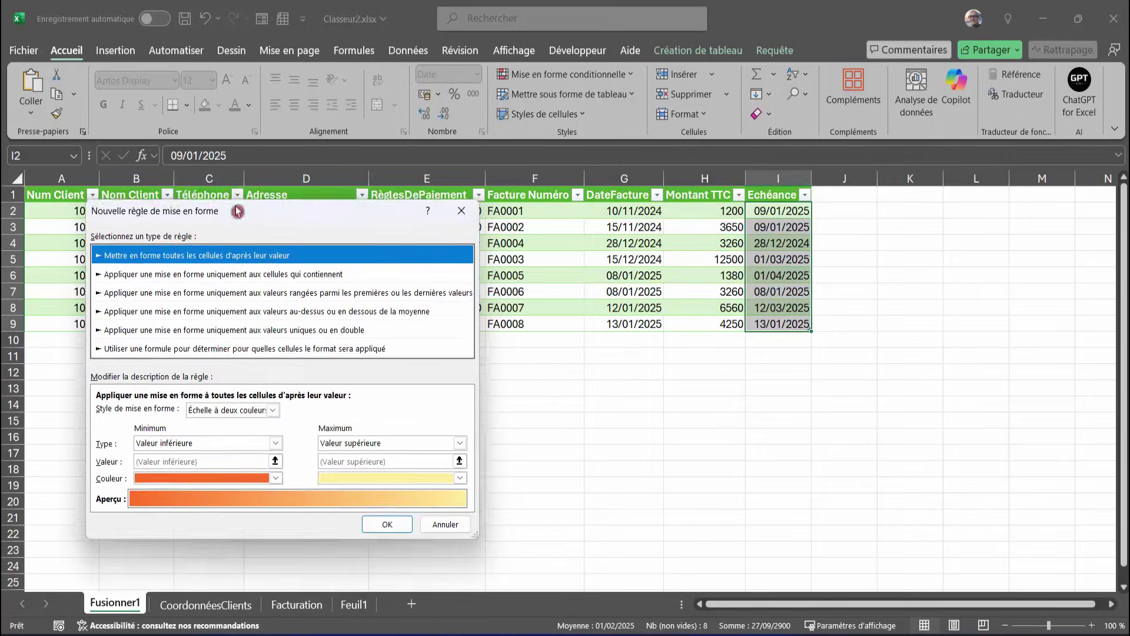
{"action": "left_click_drag", "start_coordinate": [755, 174], "coordinate": [251, 166]}
{"action": "left_click", "coordinate": [184, 304]}
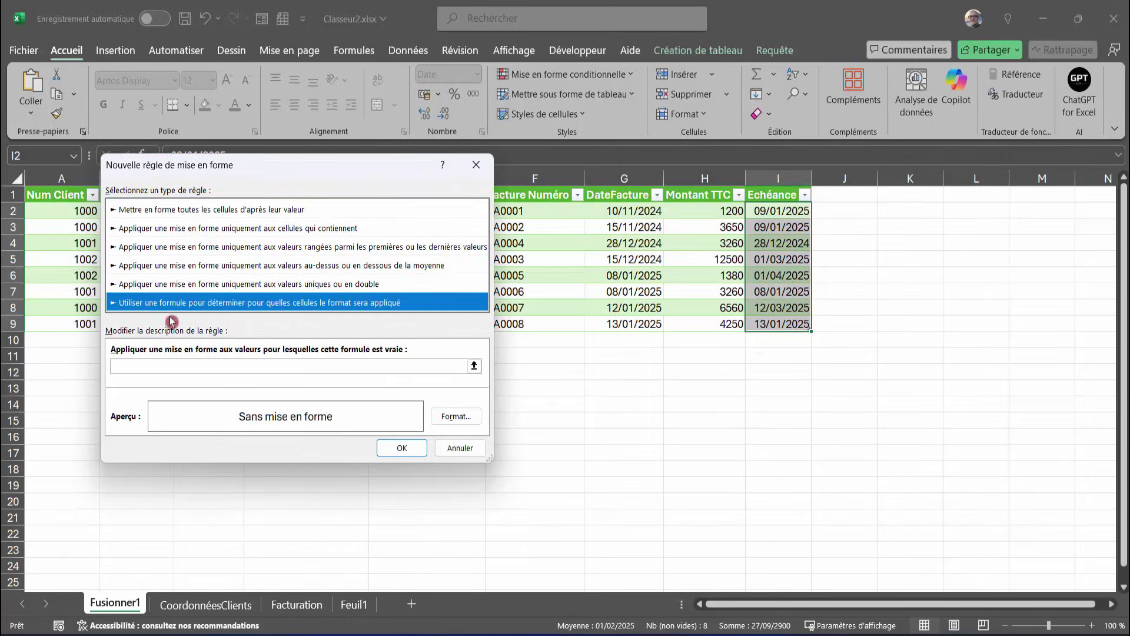
{"action": "left_click", "coordinate": [158, 366]}
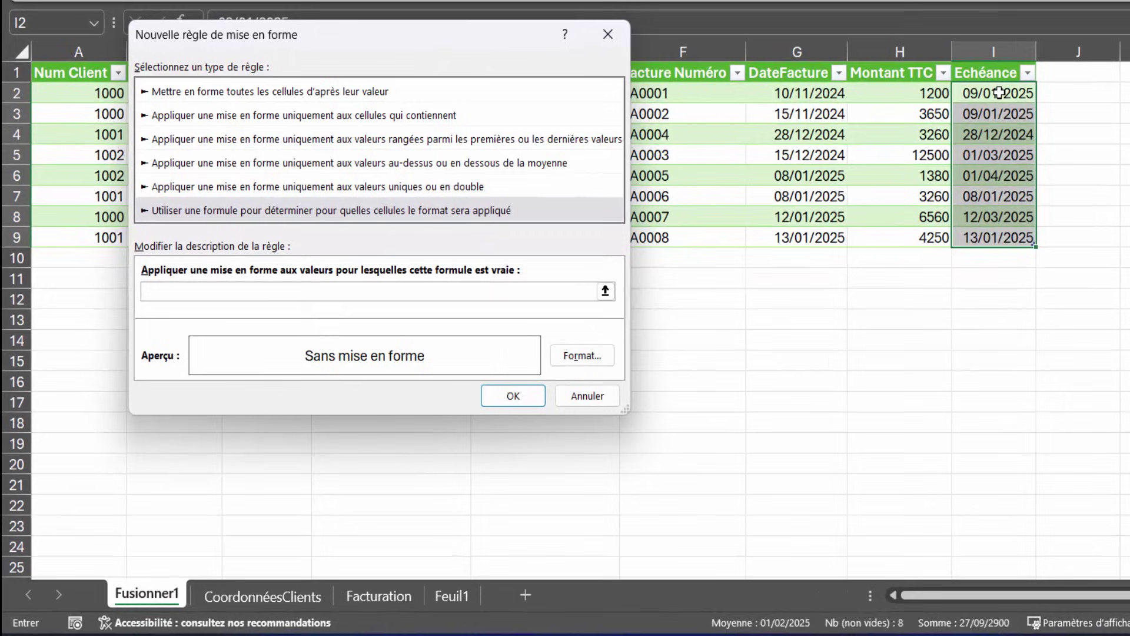
{"action": "left_click", "coordinate": [999, 93]}
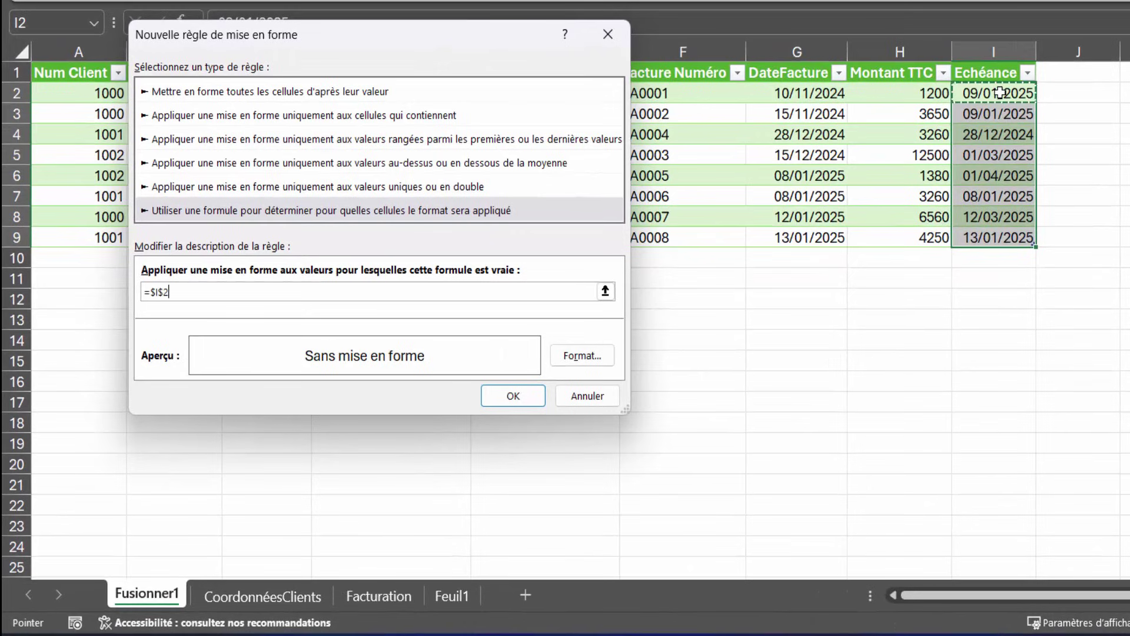
{"action": "key", "text": "F4"}
{"action": "key", "text": "F4"}
{"action": "key", "text": "F4"}
{"action": "key", "text": "F4"}
{"action": "key", "text": "F4"}
{"action": "type", "text": "<AUJOURDHUI("}
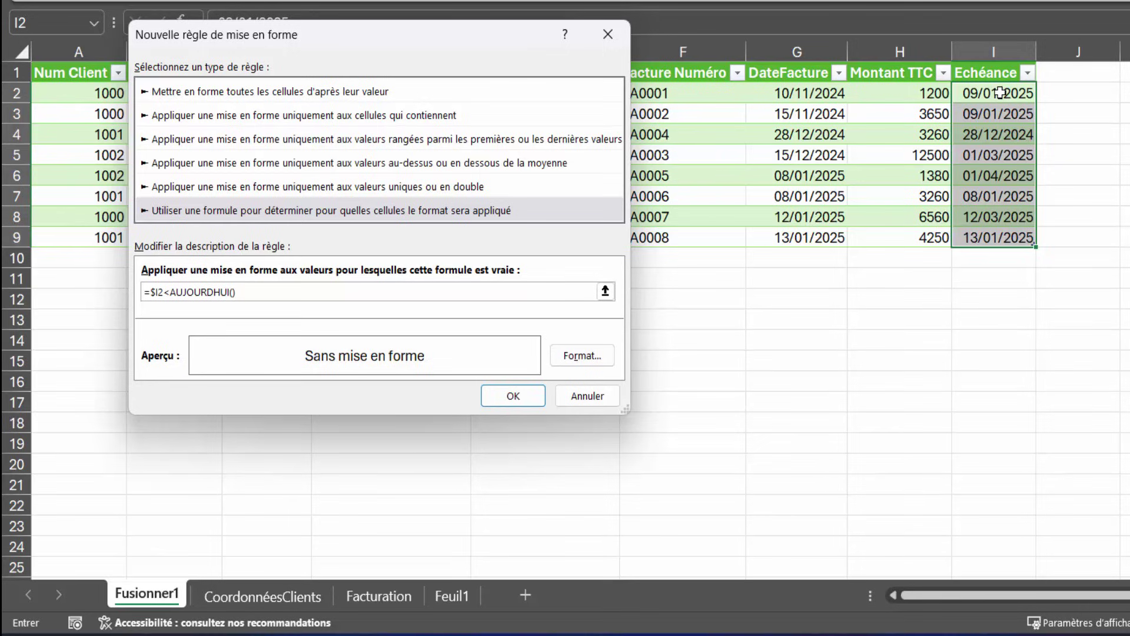
Give matching dates a dark red fill with white font and apply the rule
{"action": "left_click", "coordinate": [580, 355]}
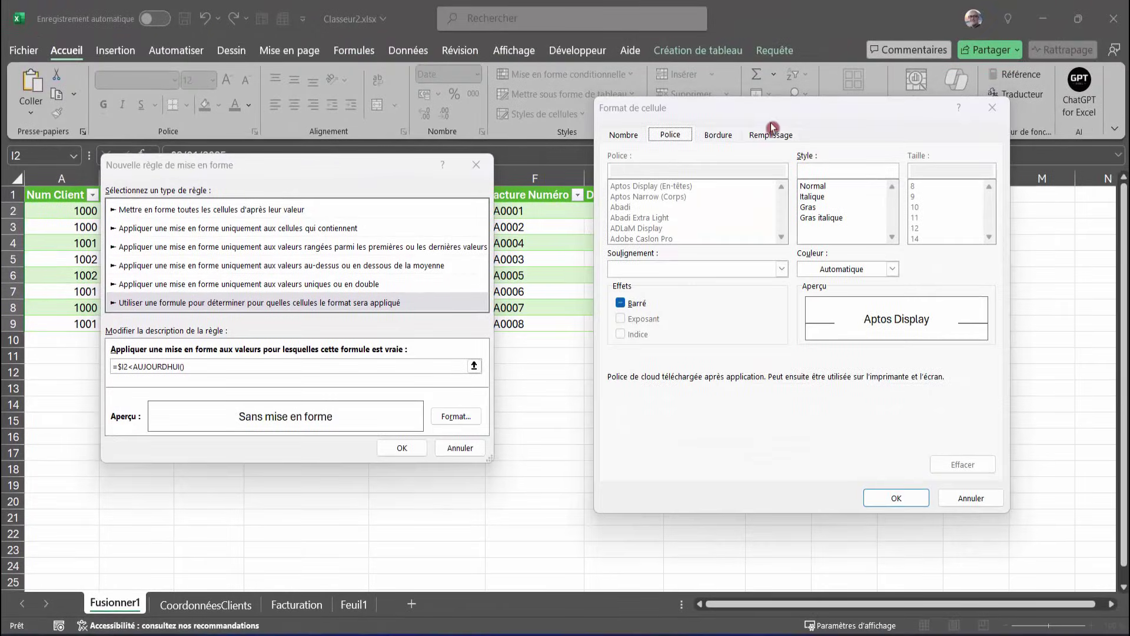
{"action": "left_click_drag", "start_coordinate": [769, 115], "coordinate": [731, 120]}
{"action": "left_click", "coordinate": [733, 142]}
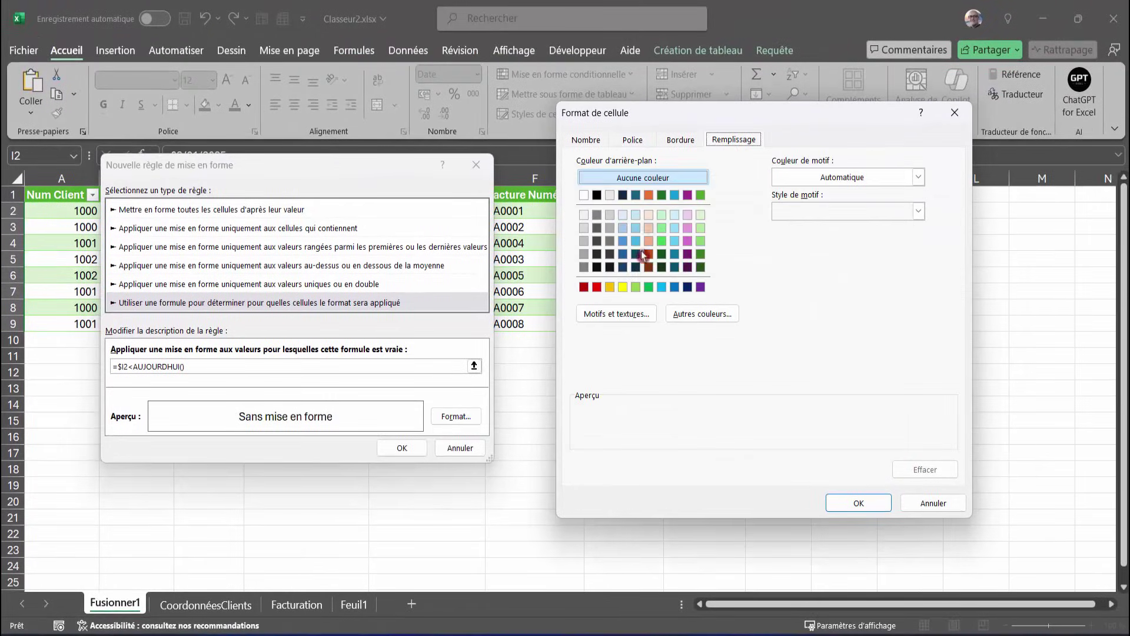
{"action": "left_click", "coordinate": [584, 287]}
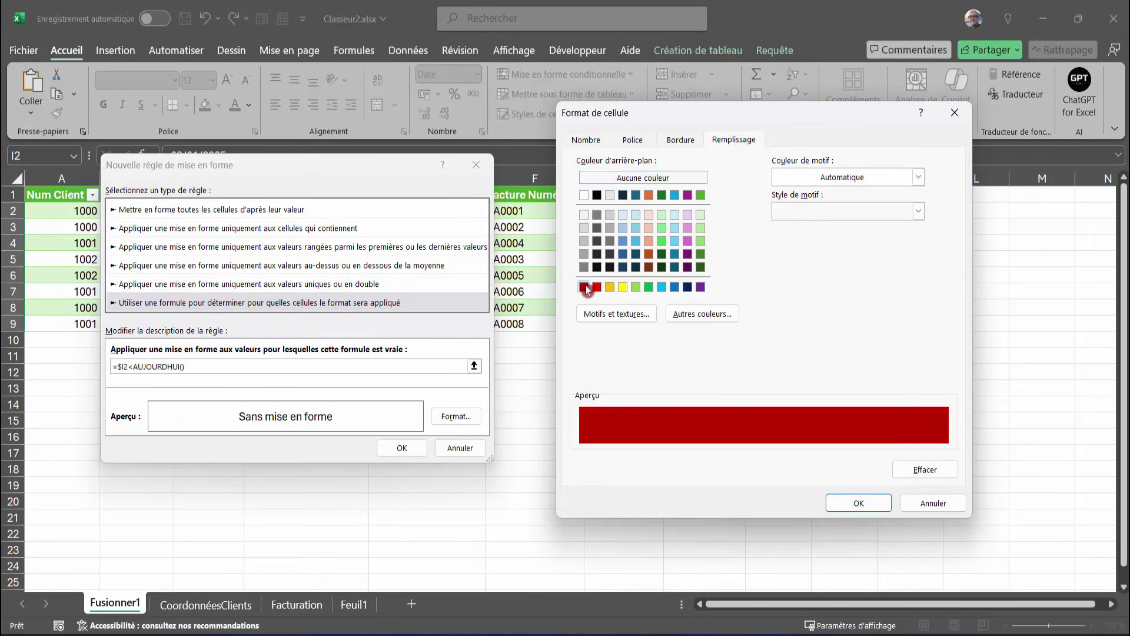
{"action": "left_click", "coordinate": [633, 140]}
{"action": "left_click", "coordinate": [855, 274]}
{"action": "left_click", "coordinate": [772, 341]}
{"action": "left_click", "coordinate": [862, 504]}
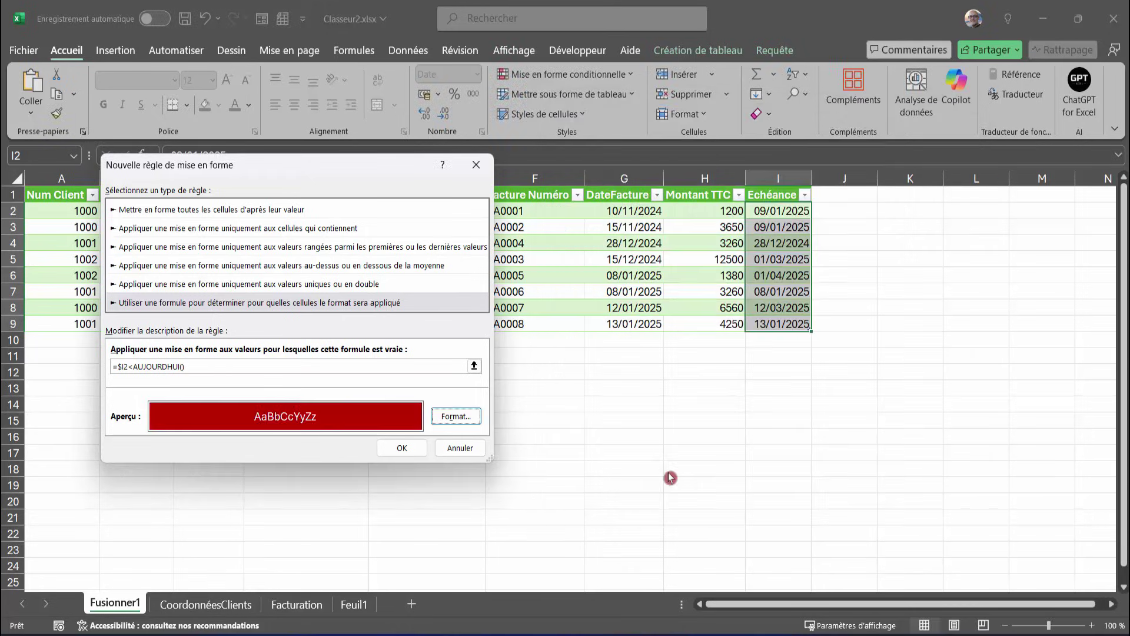
{"action": "left_click", "coordinate": [402, 448]}
{"action": "left_click", "coordinate": [801, 226]}
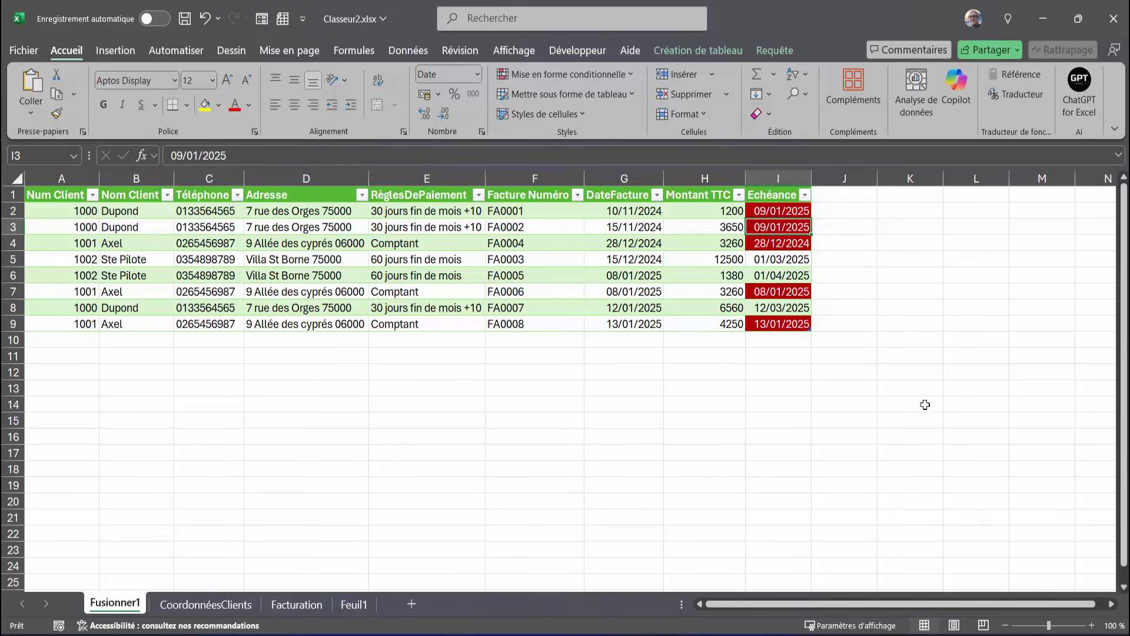
In Facturation.xlsx, enter client 1000 and invoice FA009 in the first empty row
{"action": "left_click", "coordinate": [1044, 24]}
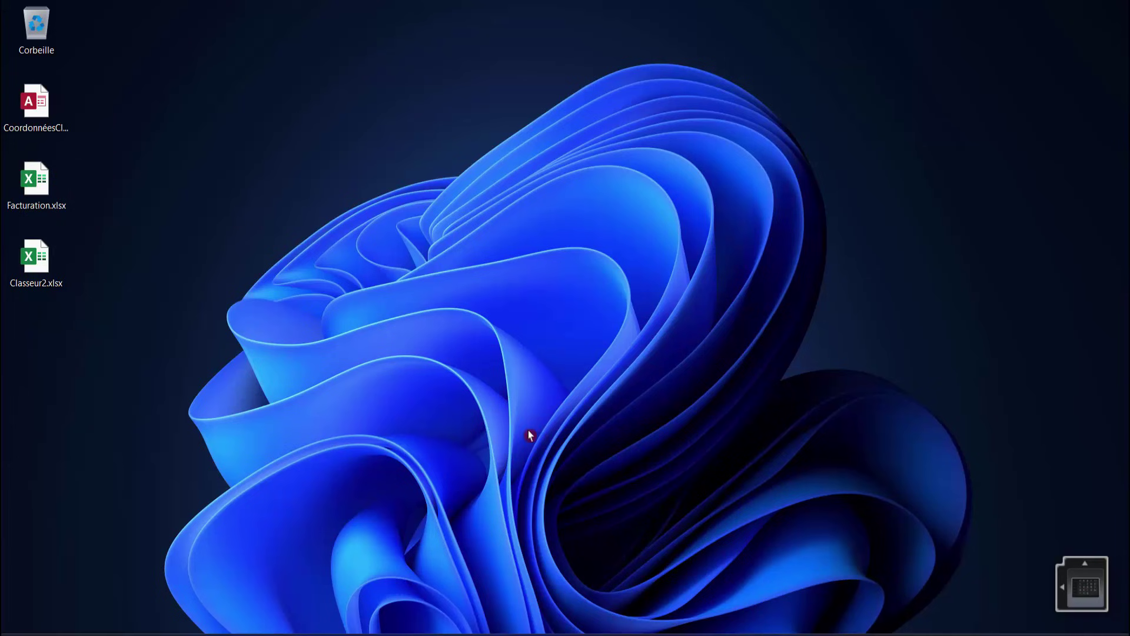
{"action": "key", "text": "alt+Tab"}
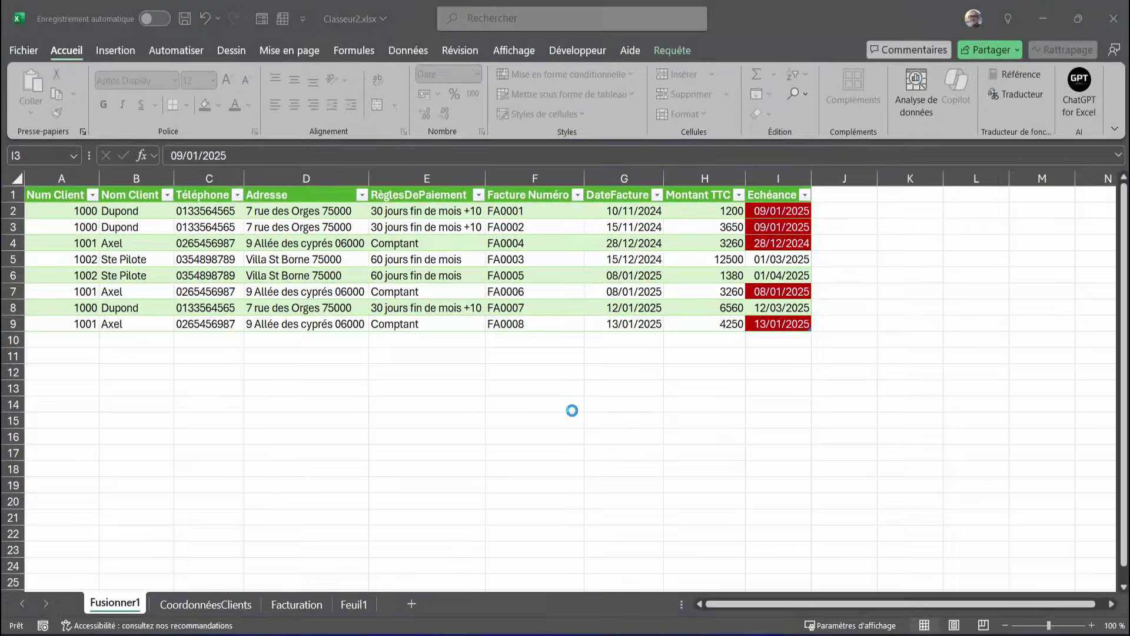
{"action": "left_click", "coordinate": [78, 371]}
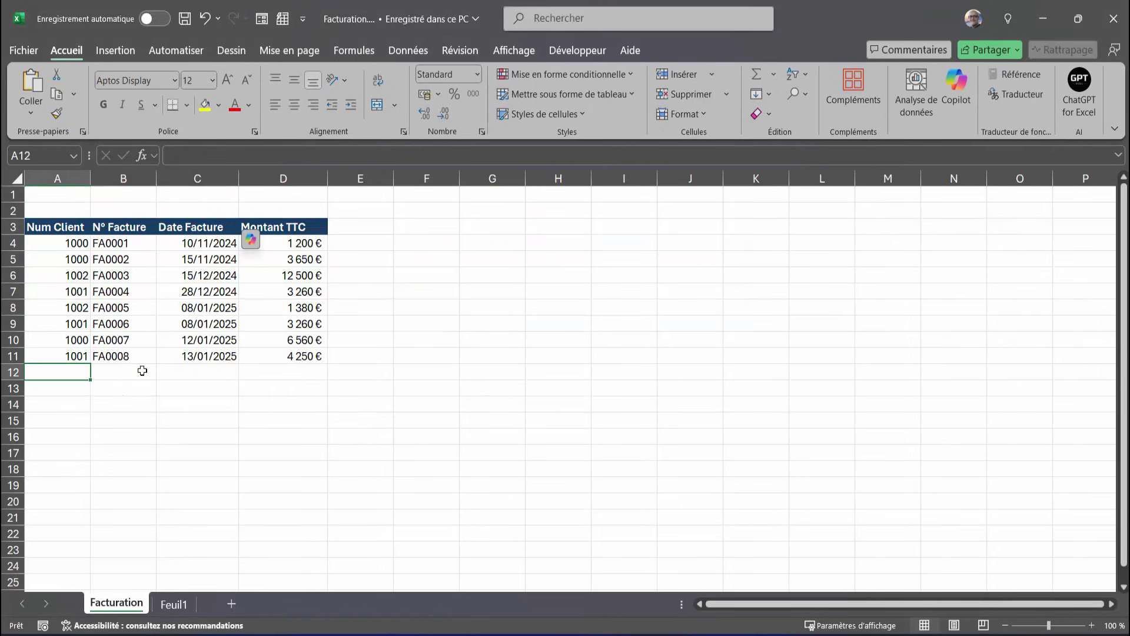
{"action": "type", "text": "1000"}
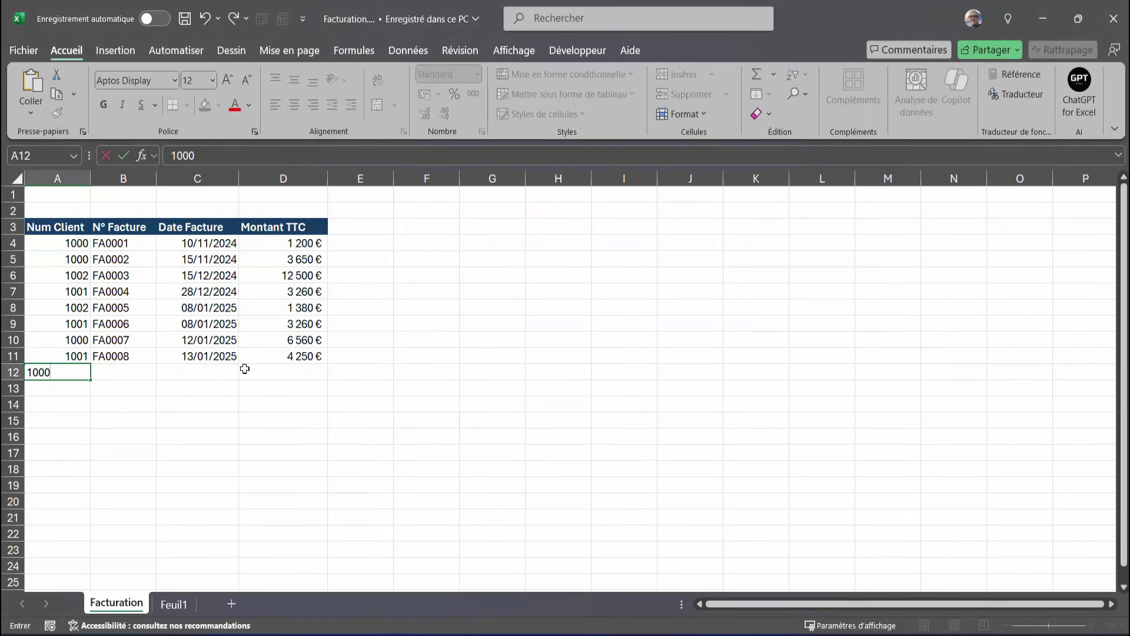
{"action": "key", "text": "Tab"}
{"action": "type", "text": "FA"}
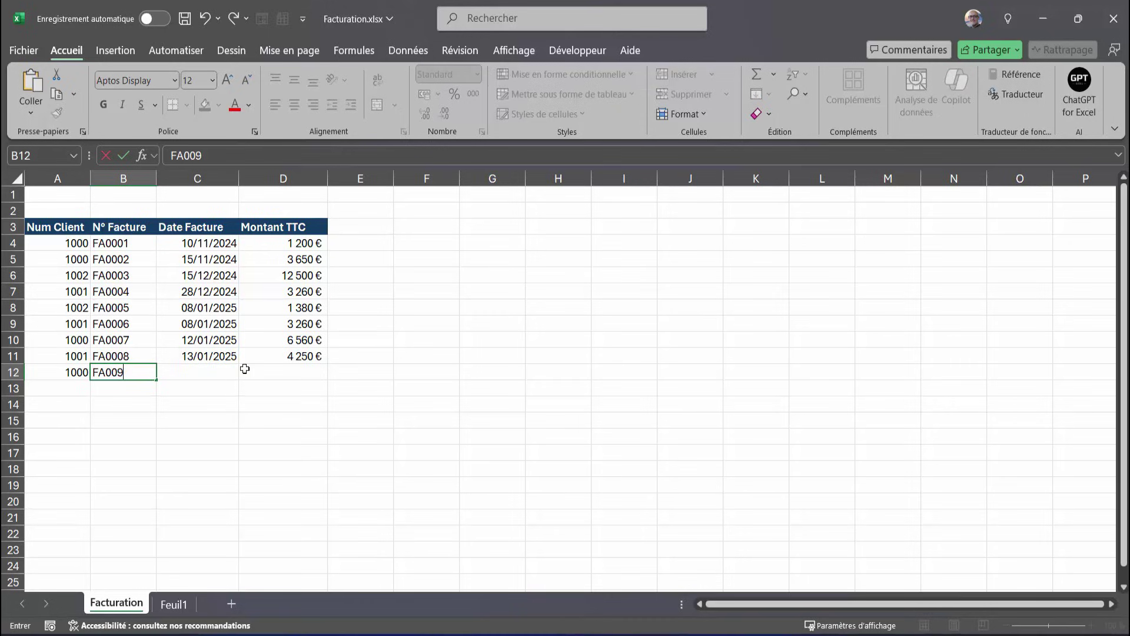
{"action": "key", "text": "Tab"}
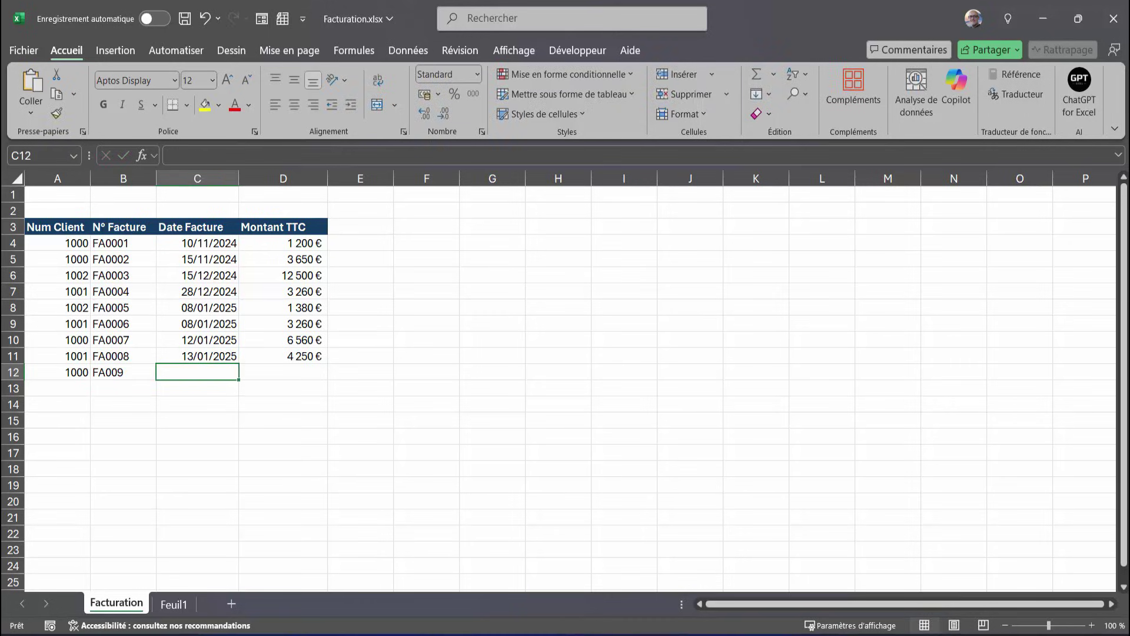
Enter date 17/01/2025 and amount 50 000, then save and close Facturation.xlsx
{"action": "type", "text": "17/01/2025"}
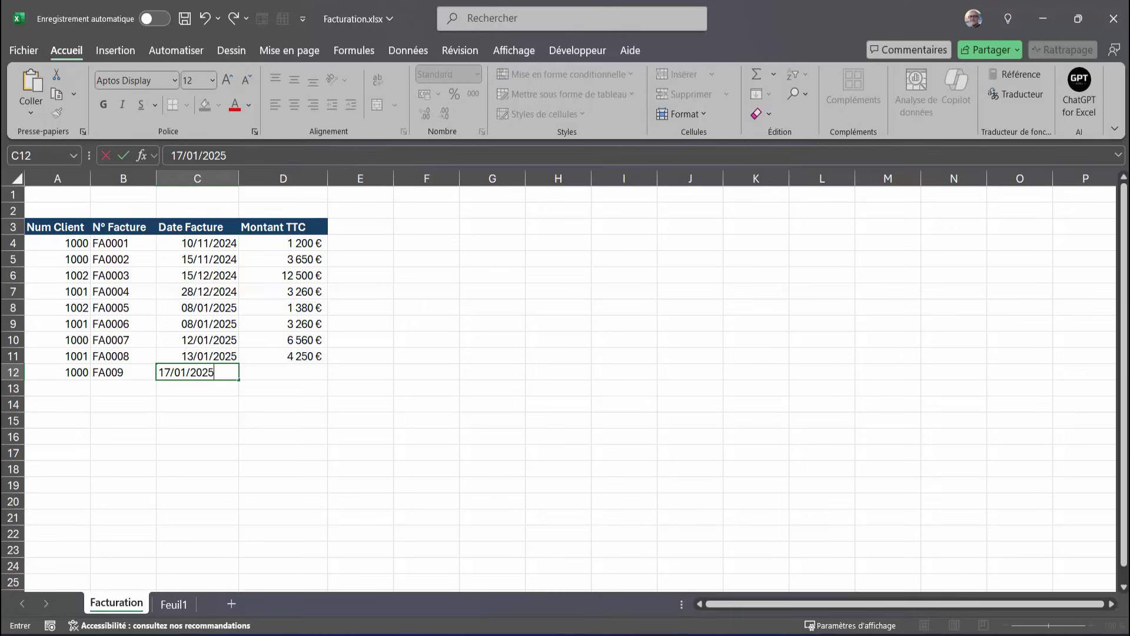
{"action": "key", "text": "Tab"}
{"action": "type", "text": "50 000"}
{"action": "key", "text": "Return"}
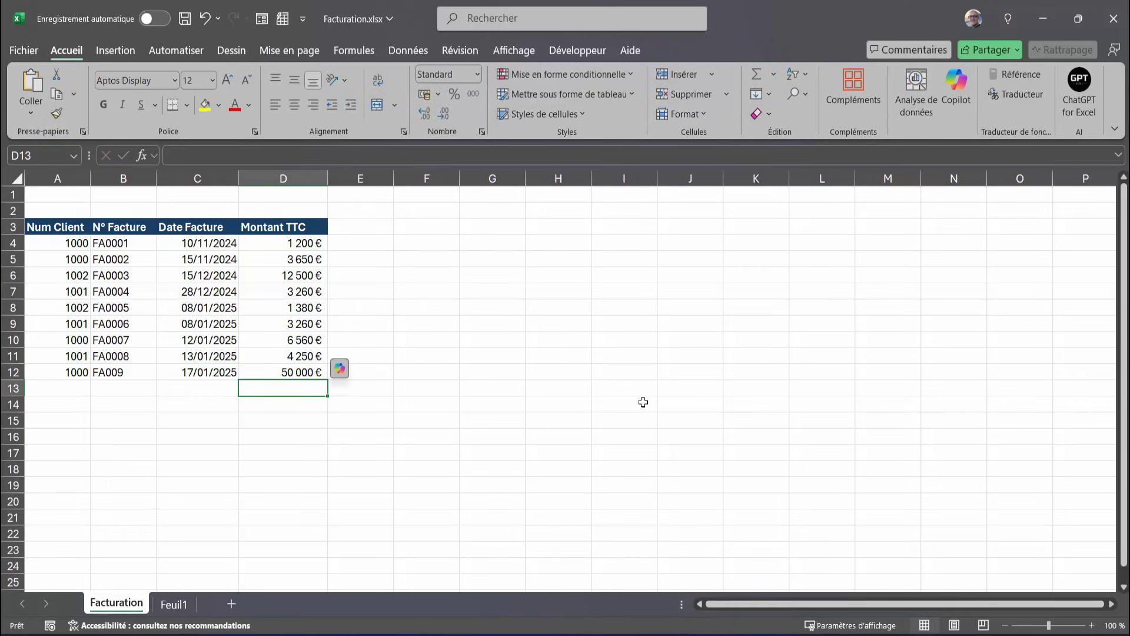
{"action": "left_click", "coordinate": [1113, 18]}
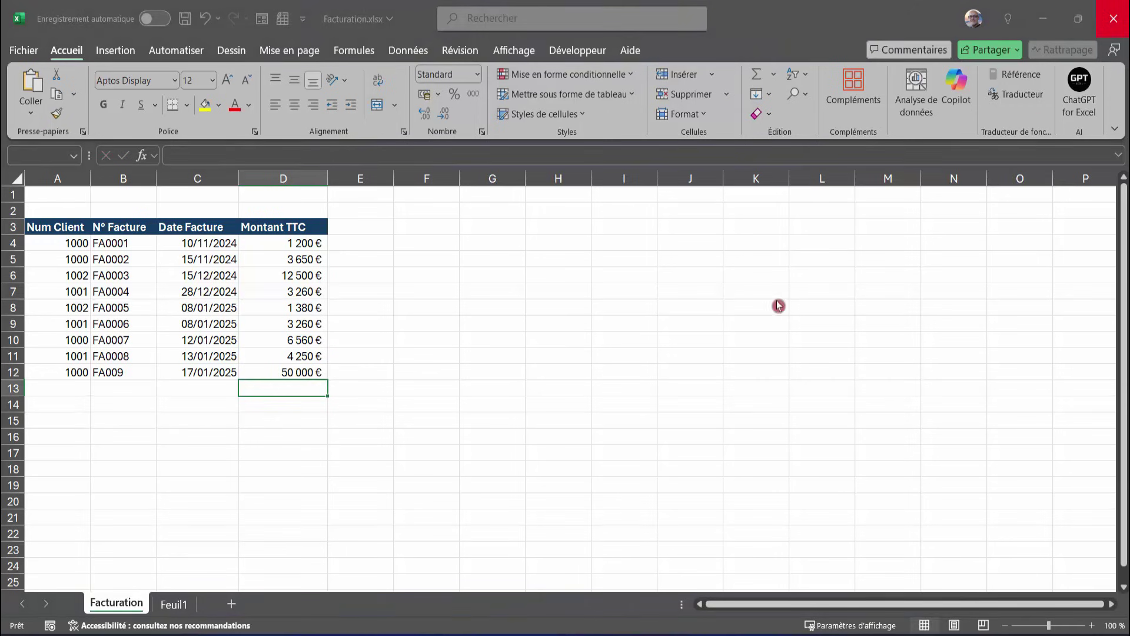
{"action": "left_click", "coordinate": [521, 438]}
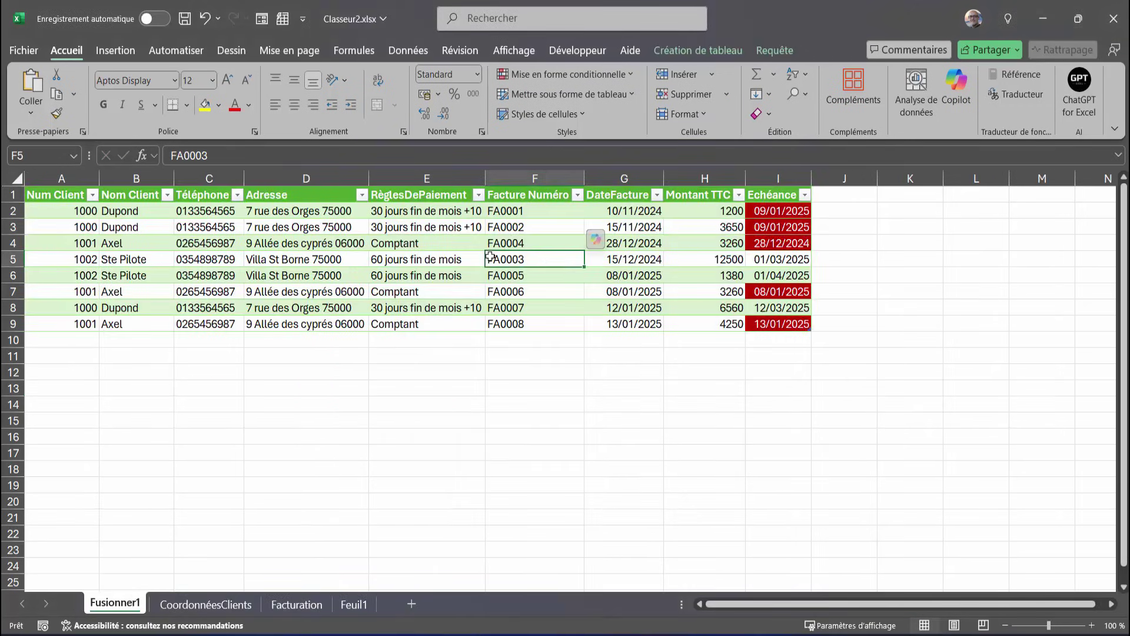
Refresh all queries from the Données tab to pull invoice FA009 into Fusionner1
{"action": "left_click", "coordinate": [417, 53]}
{"action": "left_click", "coordinate": [175, 113]}
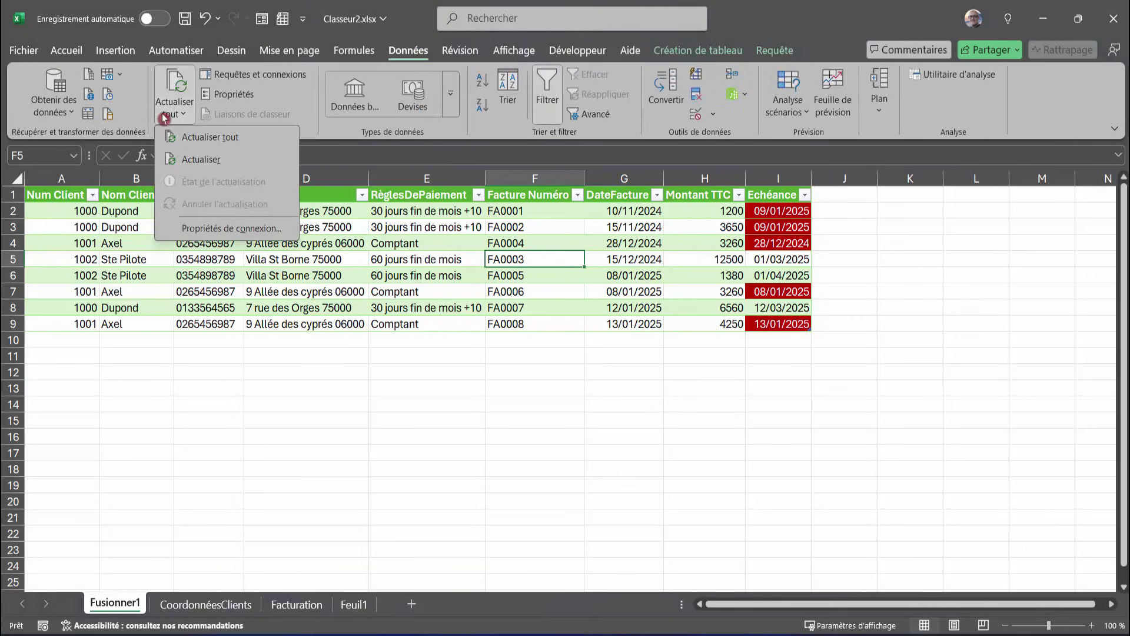
{"action": "left_click", "coordinate": [191, 139]}
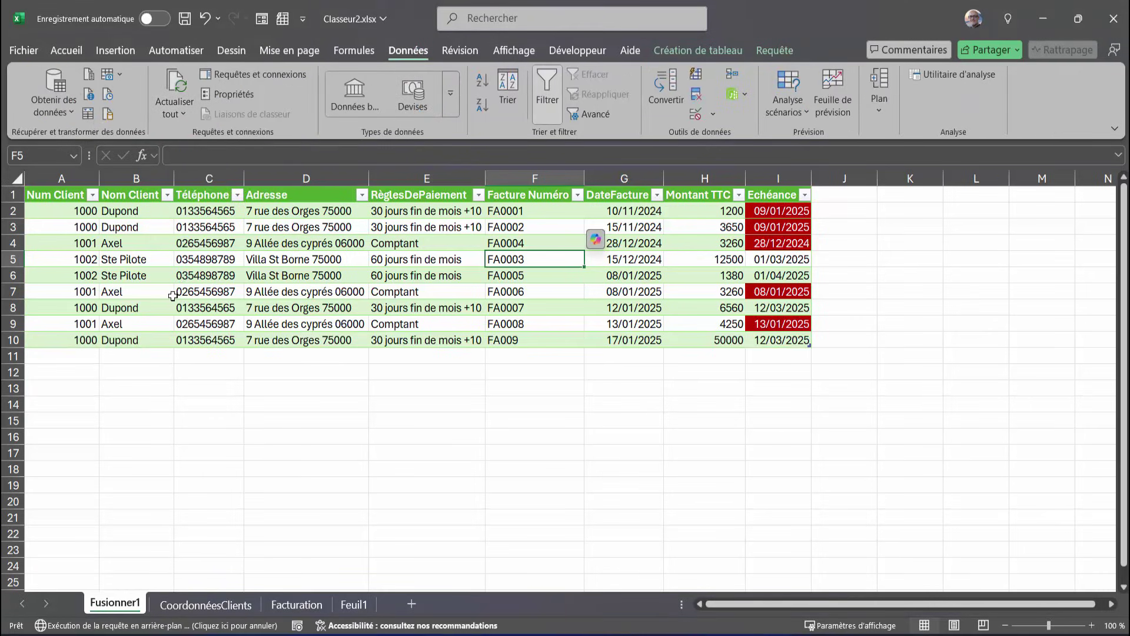
Verify the new row's client, 17/01/2025 date, payment terms and 12/03/2025 Echéance
{"action": "left_click", "coordinate": [116, 337]}
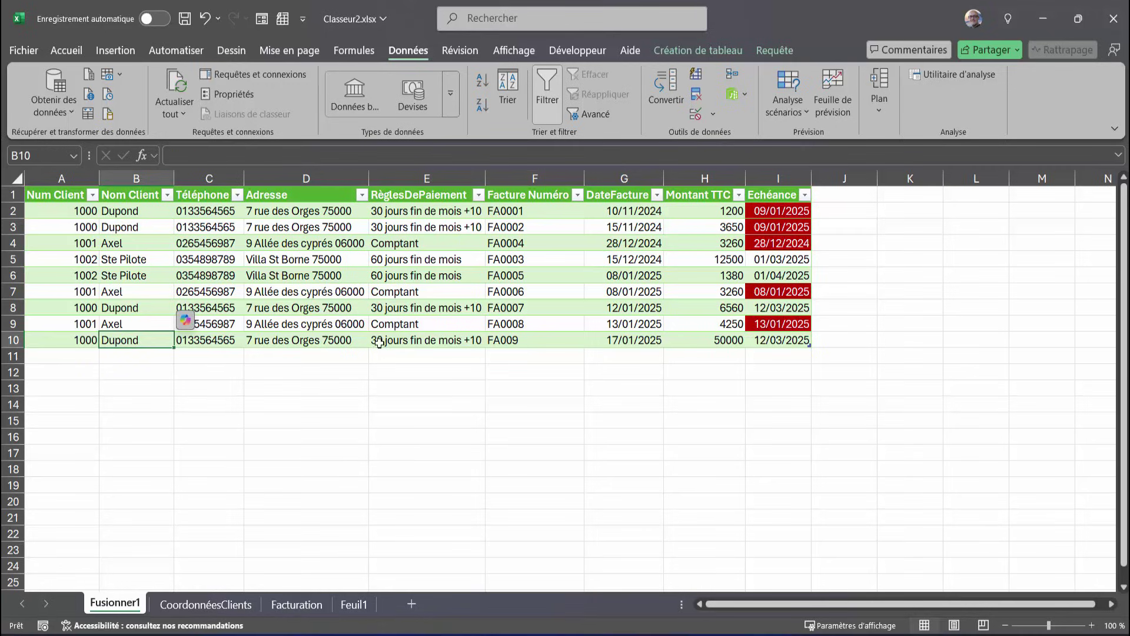
{"action": "left_click", "coordinate": [623, 344]}
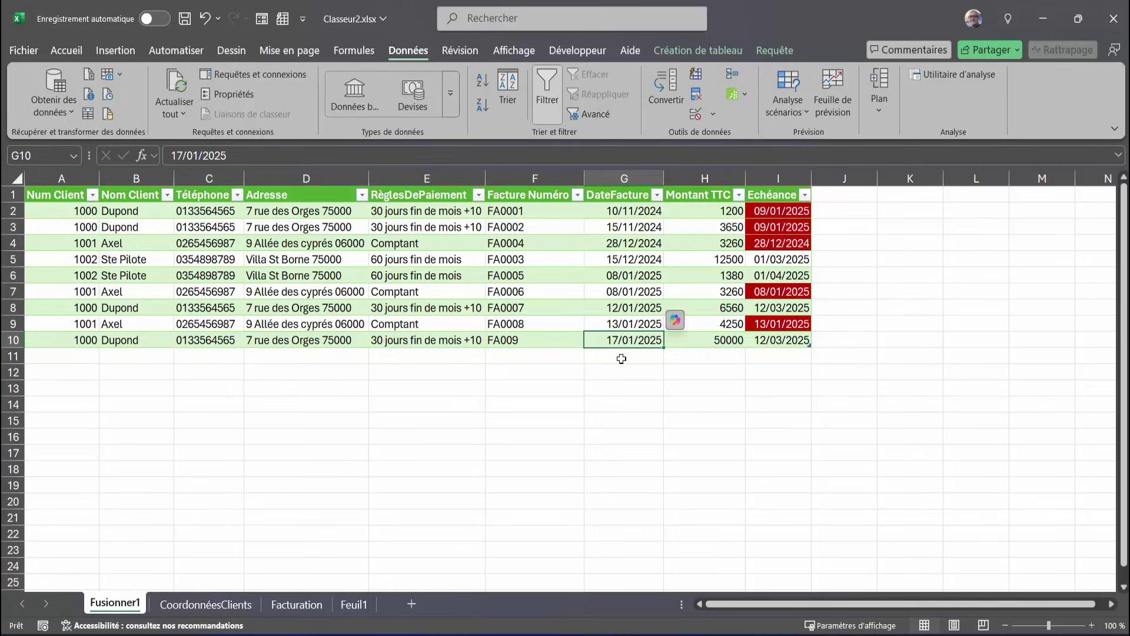
{"action": "left_click", "coordinate": [419, 340]}
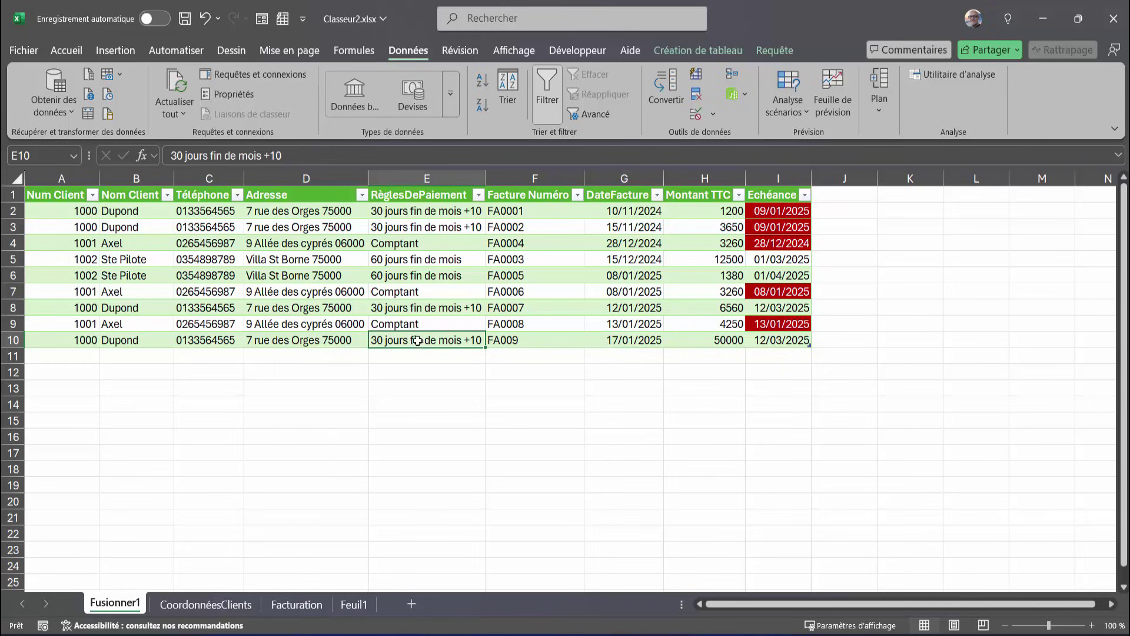
{"action": "left_click", "coordinate": [748, 341]}
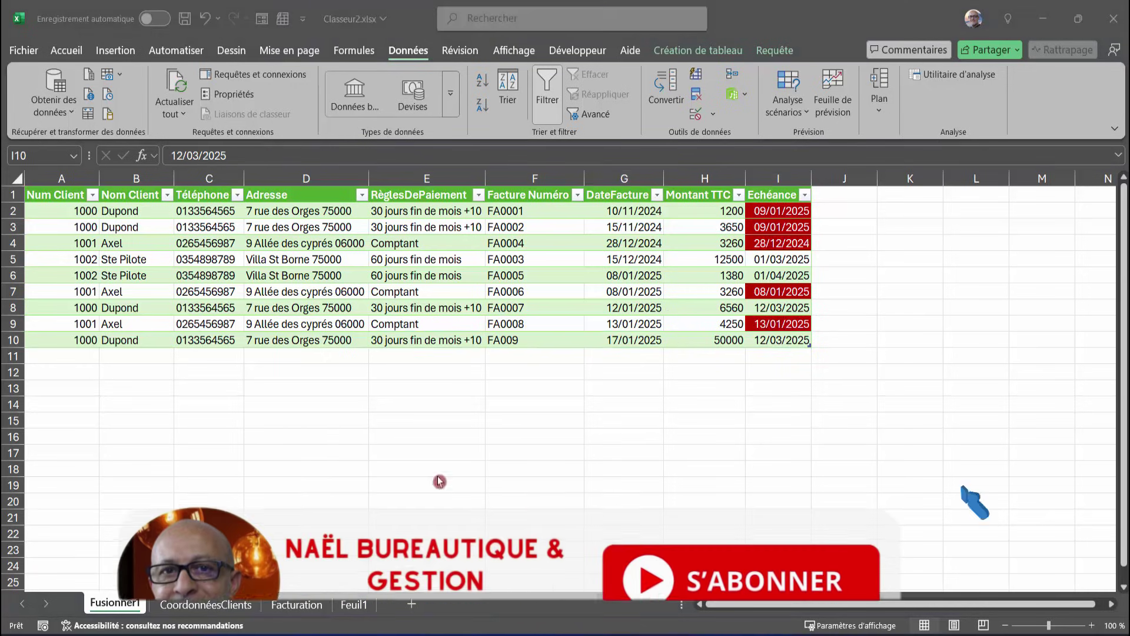
{"action": "left_click", "coordinate": [461, 324]}
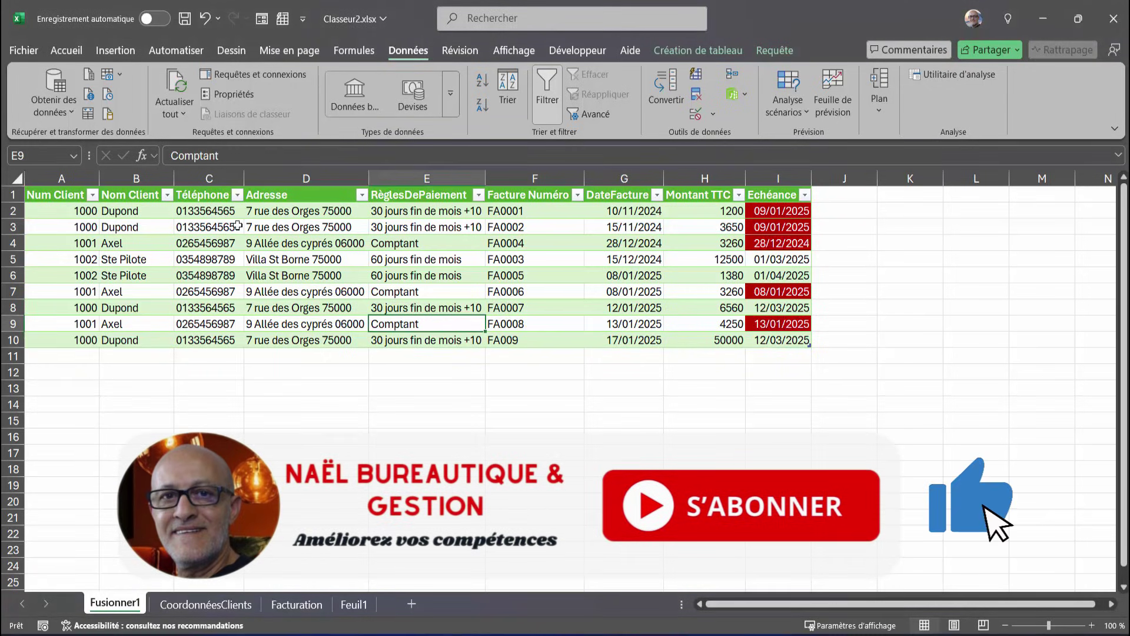
Select the phone numbers in column C and addresses in column D, inspecting row 7's address
{"action": "left_click", "coordinate": [216, 212]}
{"action": "left_click_drag", "start_coordinate": [214, 252], "coordinate": [209, 342]}
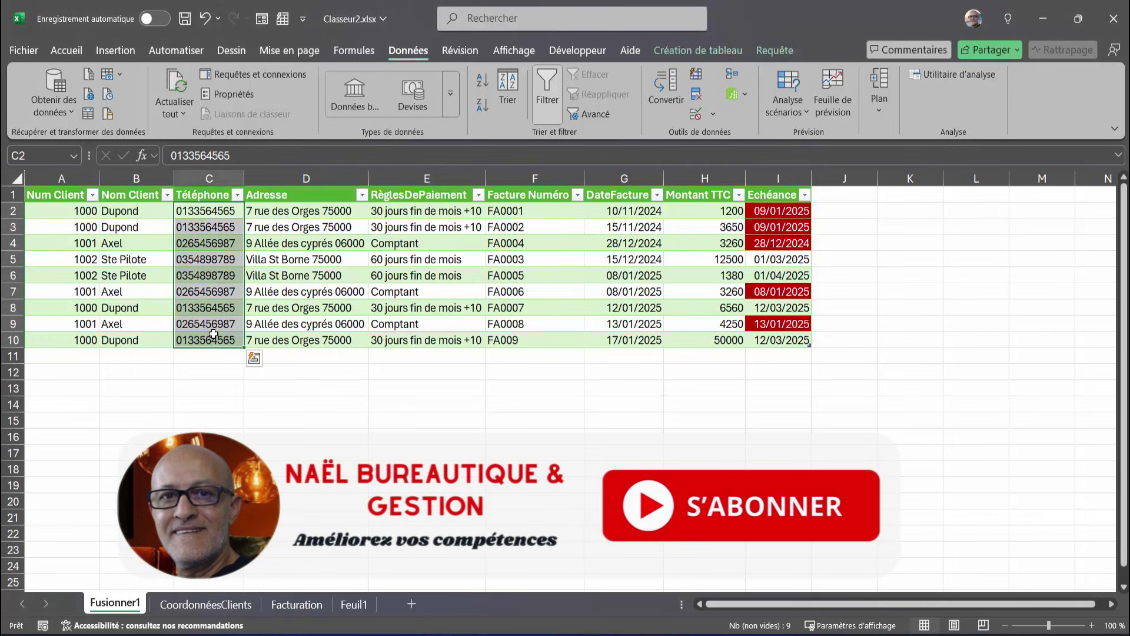
{"action": "left_click_drag", "start_coordinate": [297, 212], "coordinate": [303, 338]}
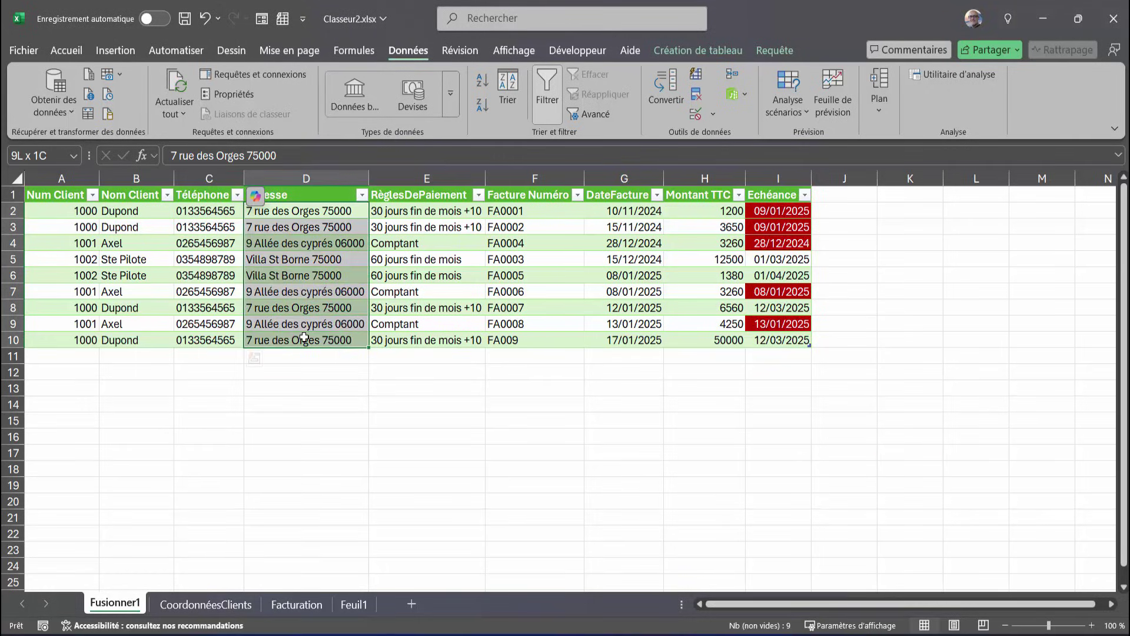
{"action": "left_click", "coordinate": [316, 290]}
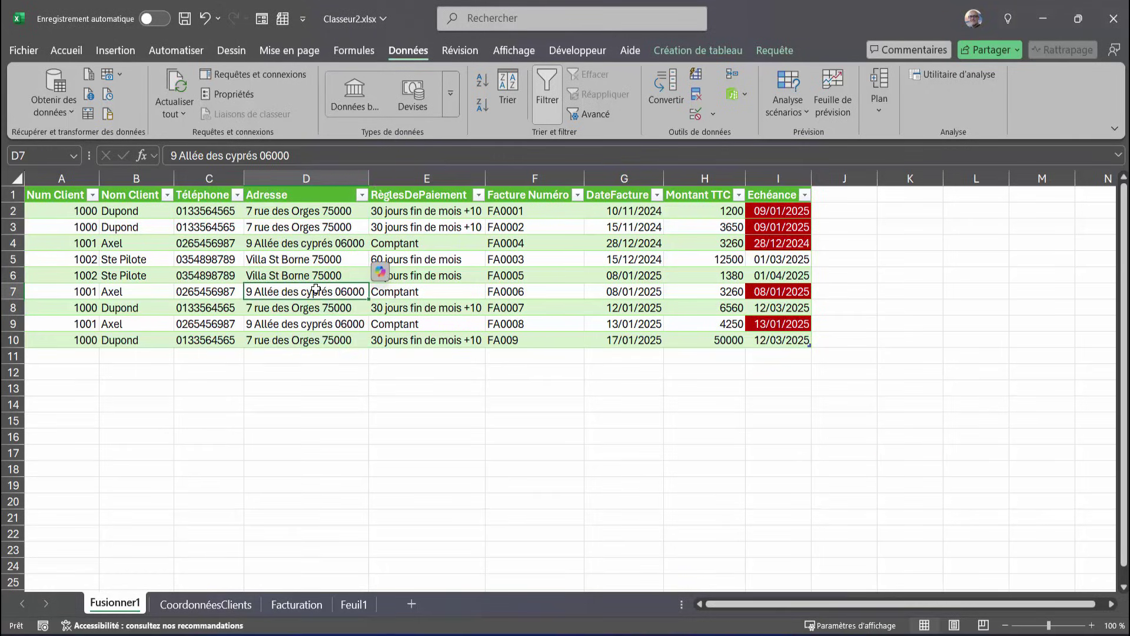